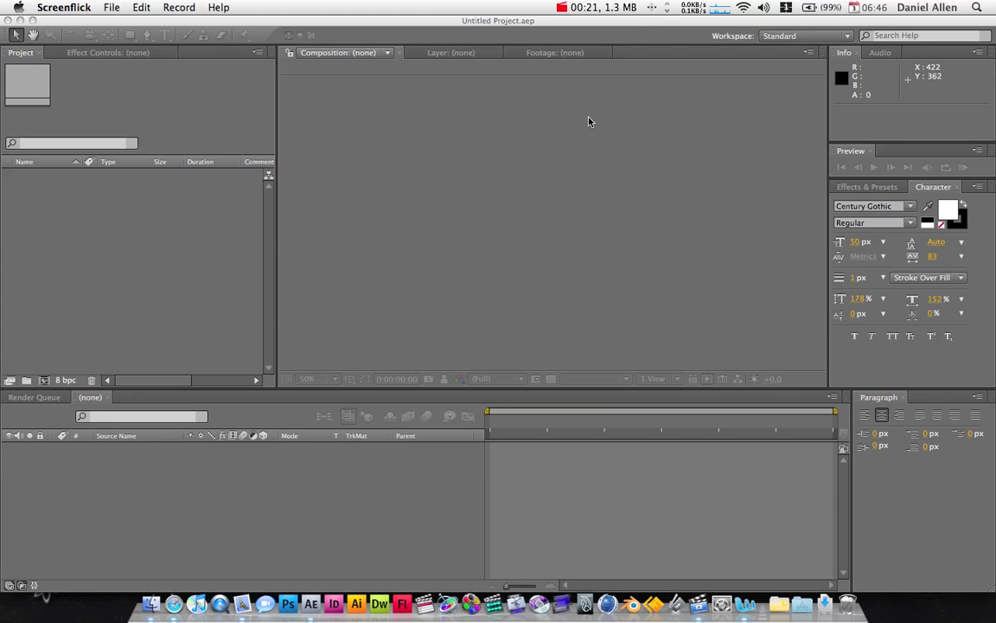
- Bring the empty Untitled Project in After Effects to the front
click(589, 120)
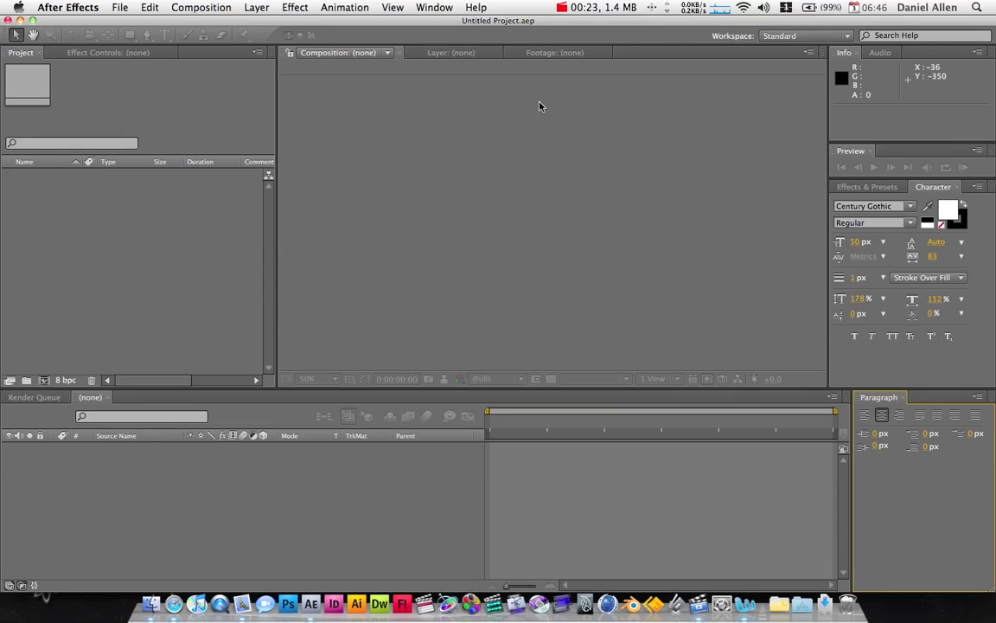
click(174, 600)
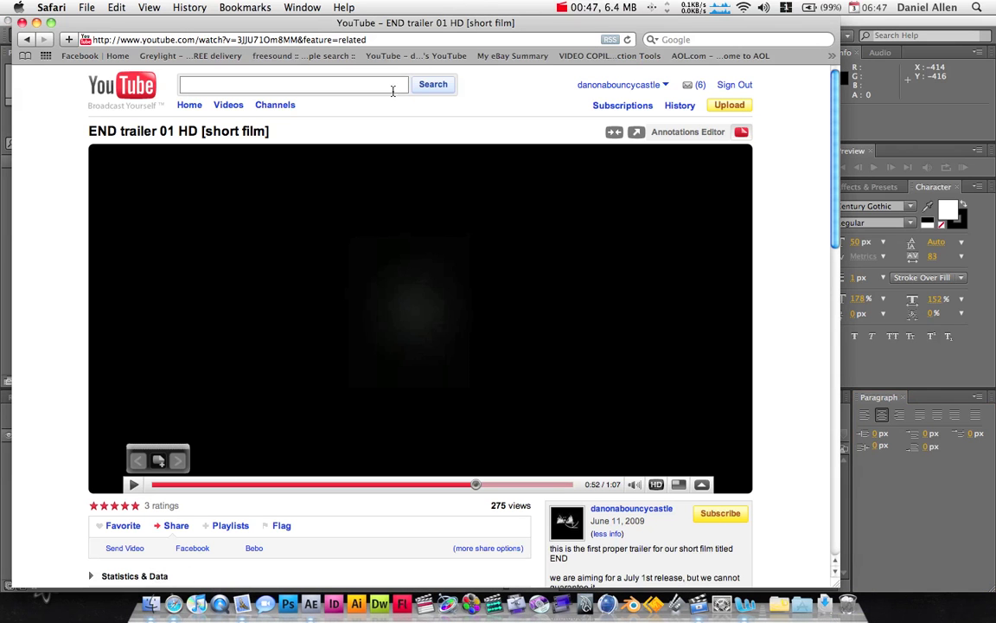
drag(432, 26, 469, 26)
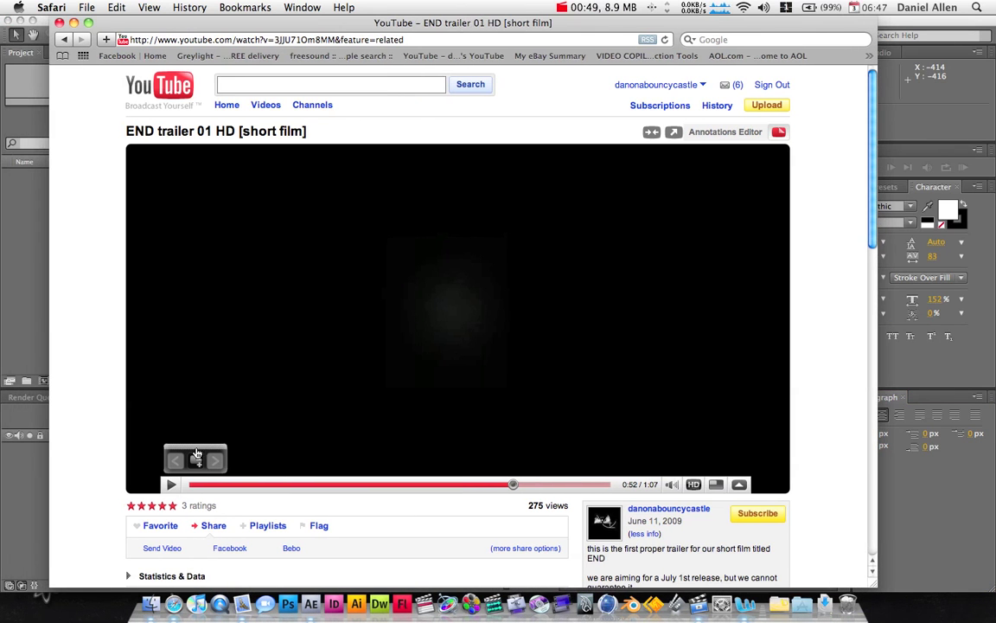
click(174, 484)
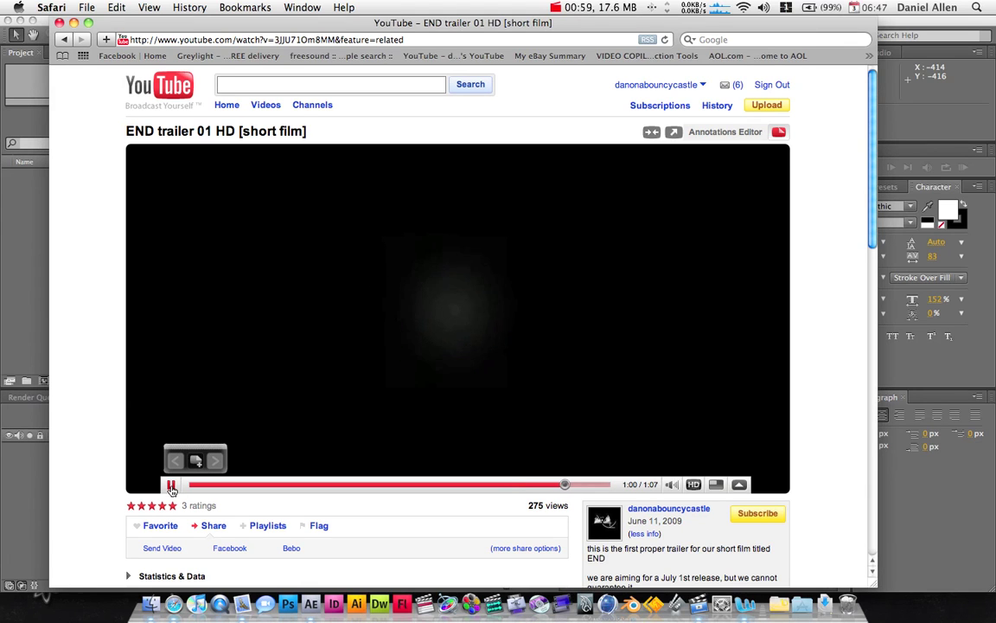
click(172, 487)
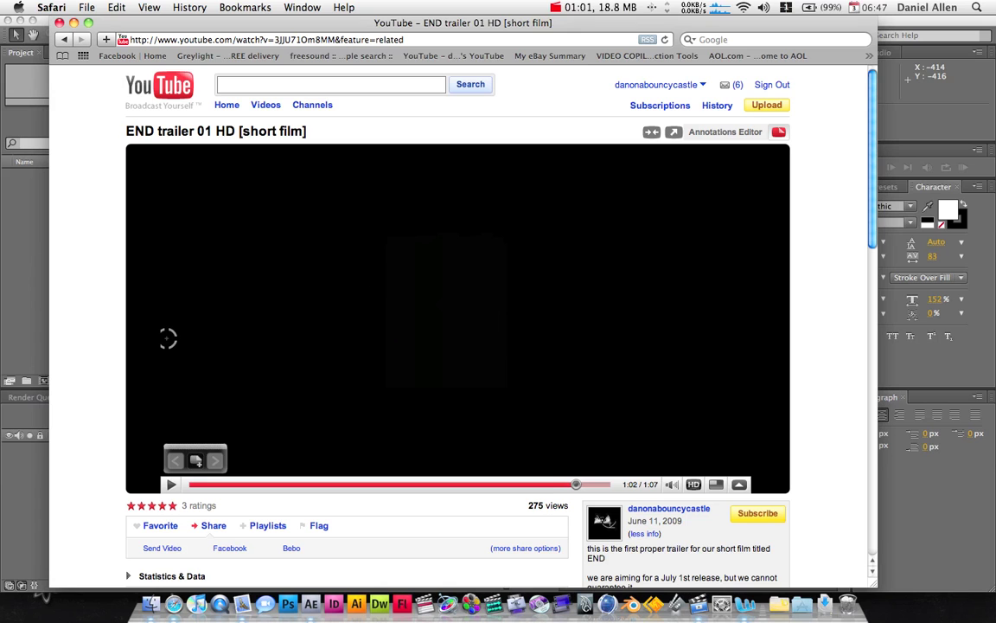
click(59, 22)
click(198, 115)
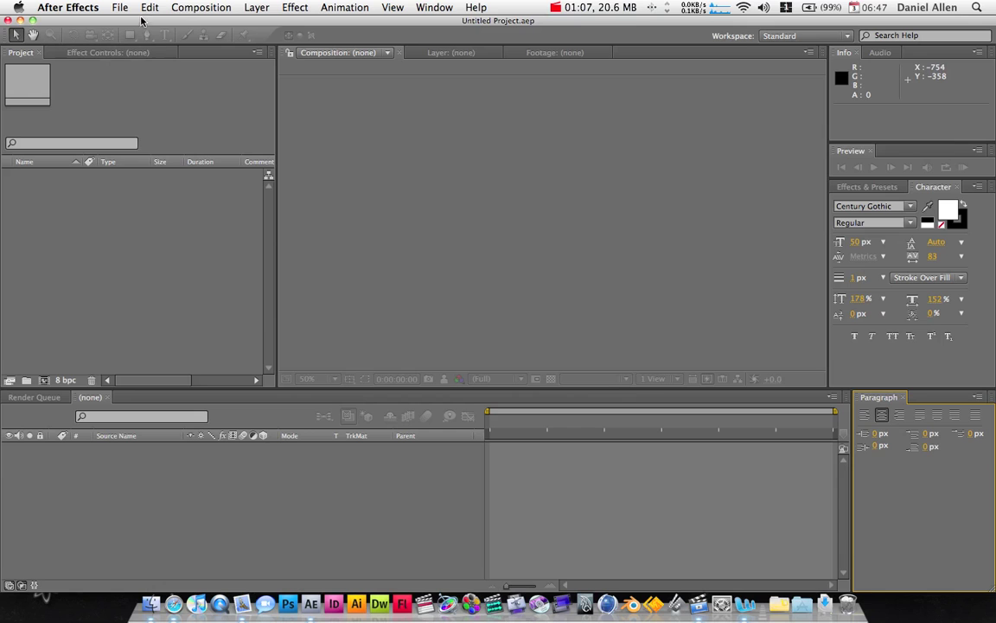
- Create a 1050×576, 15-second, 25 fps composition named 'end title'
click(111, 275)
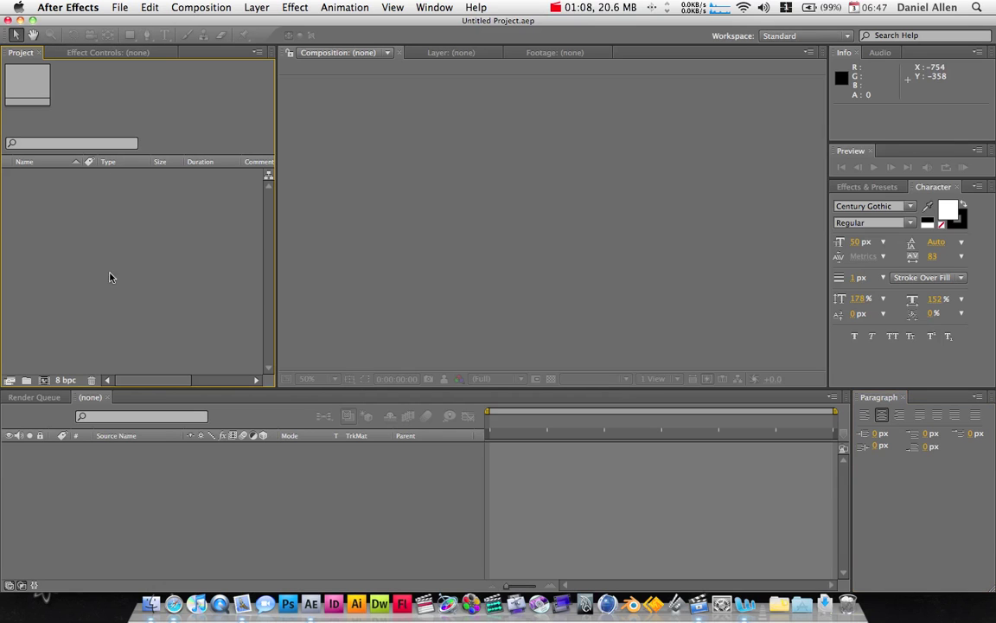
click(44, 381)
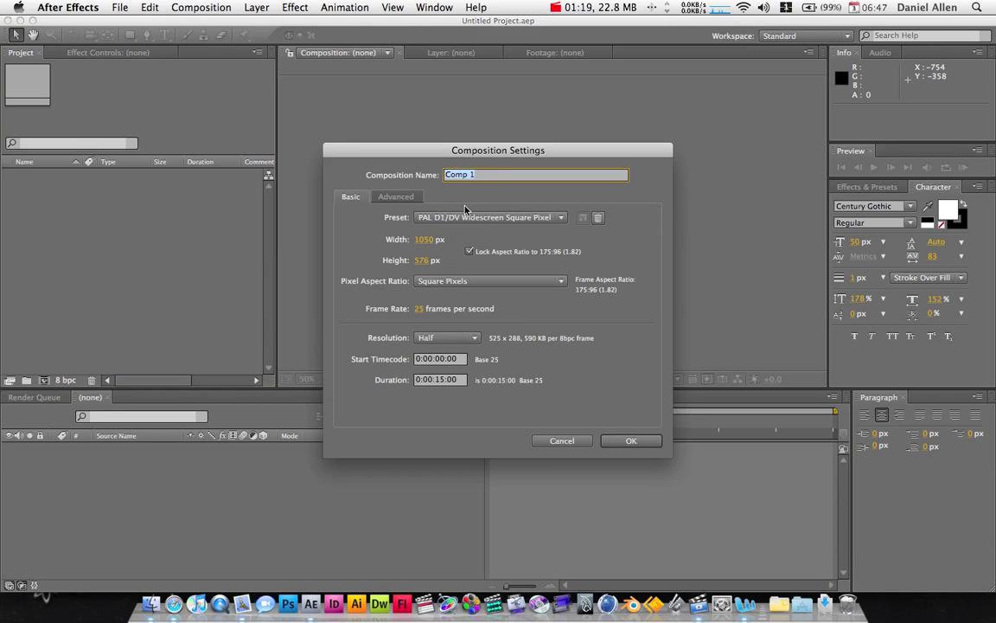
text(end title)
key(Return)
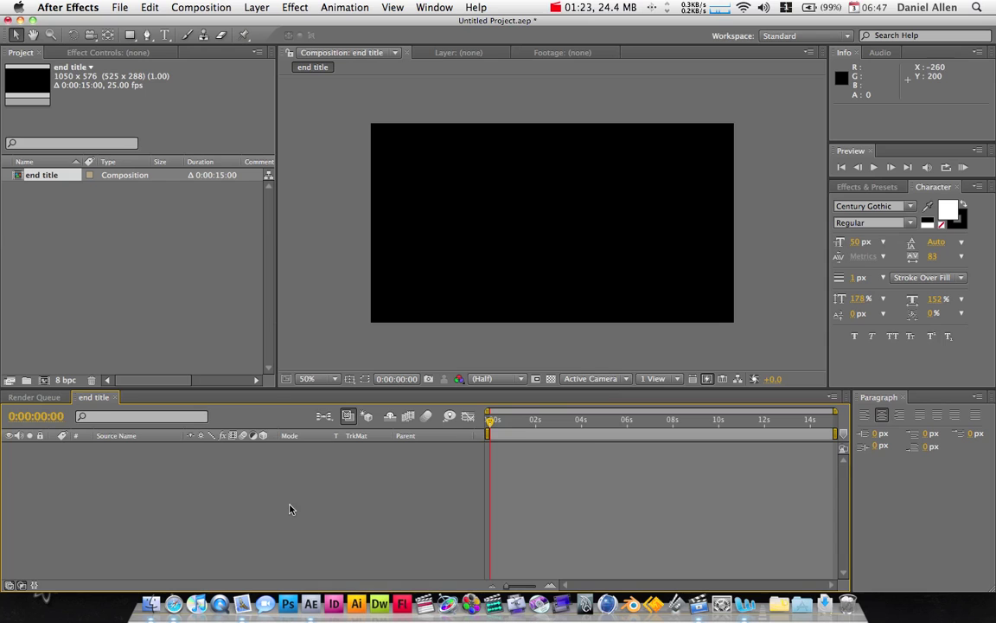
- Add a black, full-frame solid layer named 'BG' to the end title composition
right_click(291, 450)
mouse_move(362, 461)
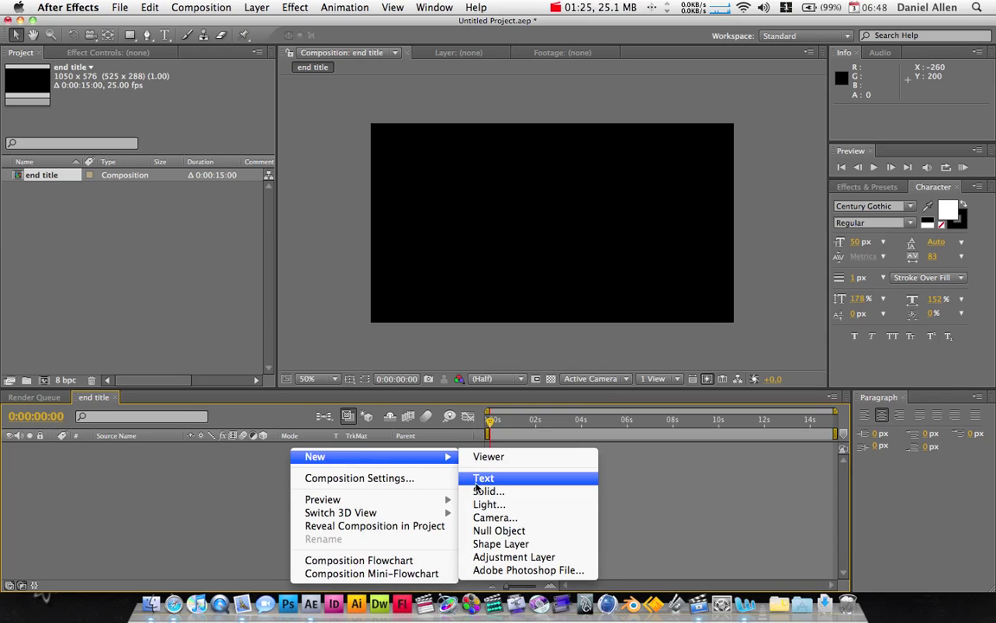
click(487, 491)
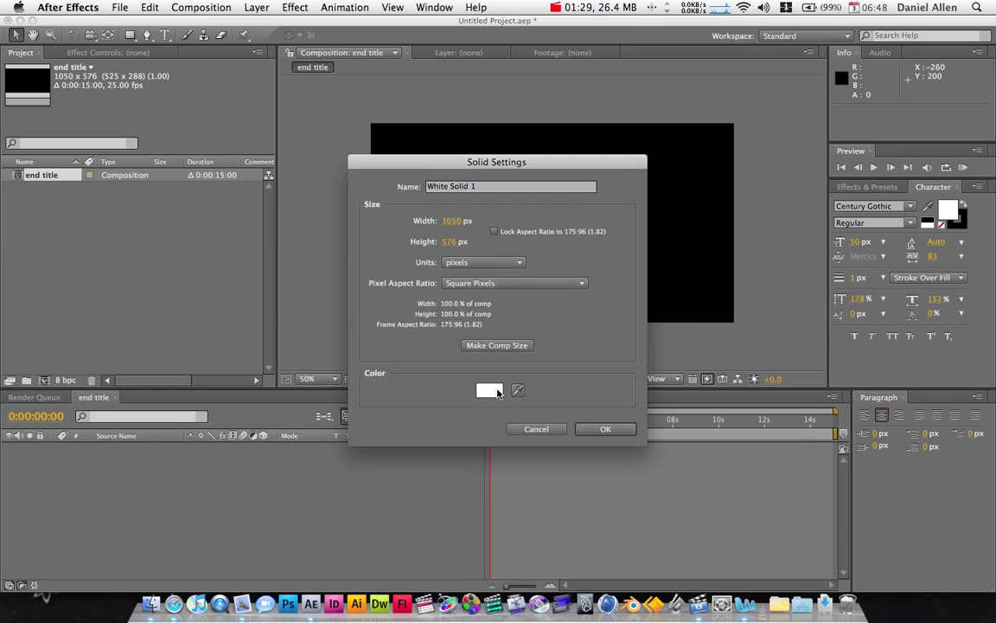
click(490, 391)
drag(420, 351, 334, 393)
click(636, 221)
click(516, 186)
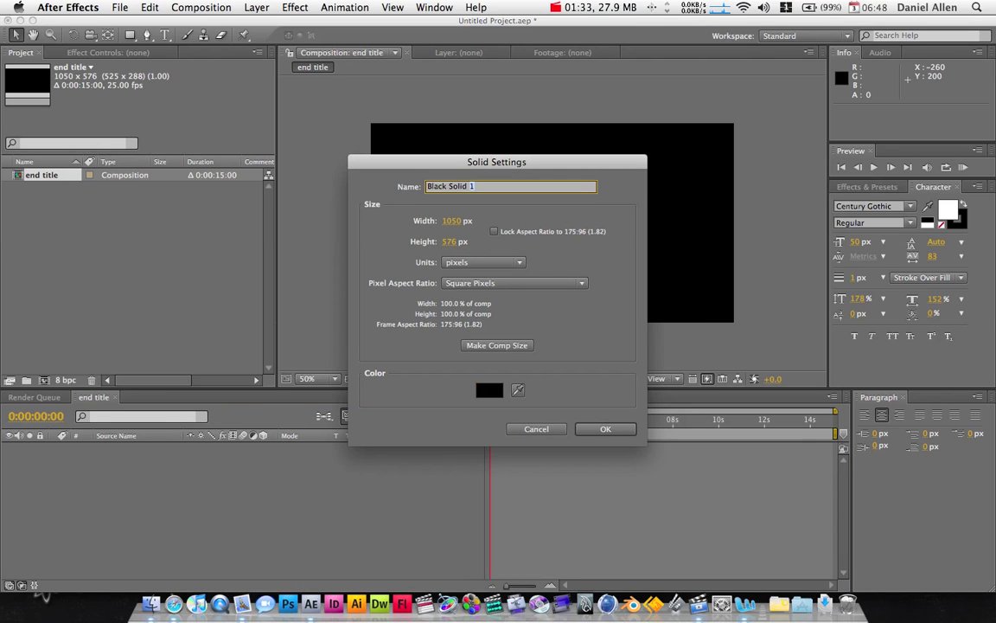
key(super+a)
text(B)
key(Return)
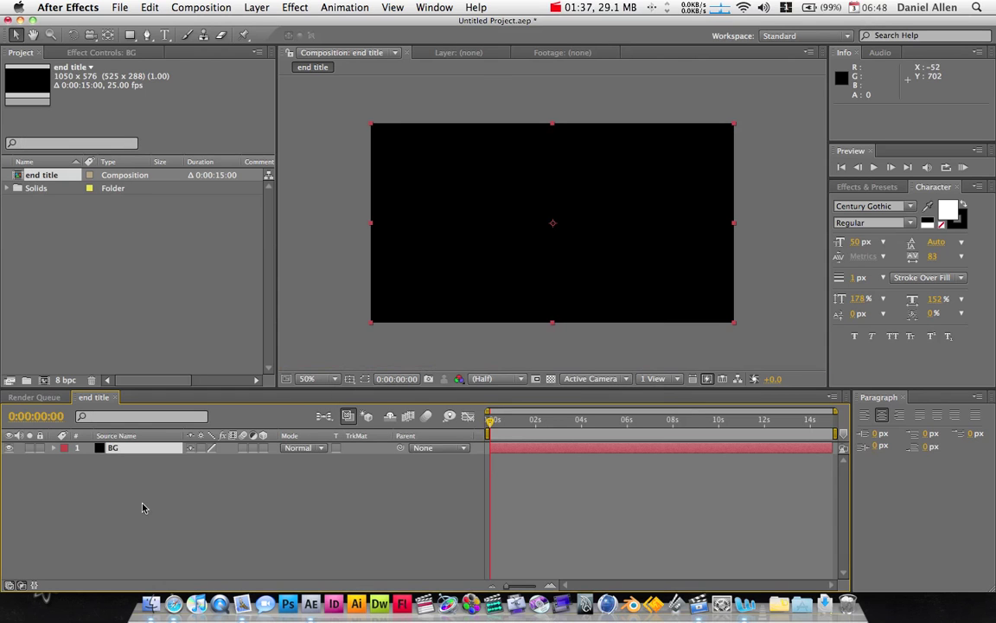
- Apply a Ramp to BG, switch it to Radial, and move its start to the frame centre
click(295, 8)
mouse_move(320, 163)
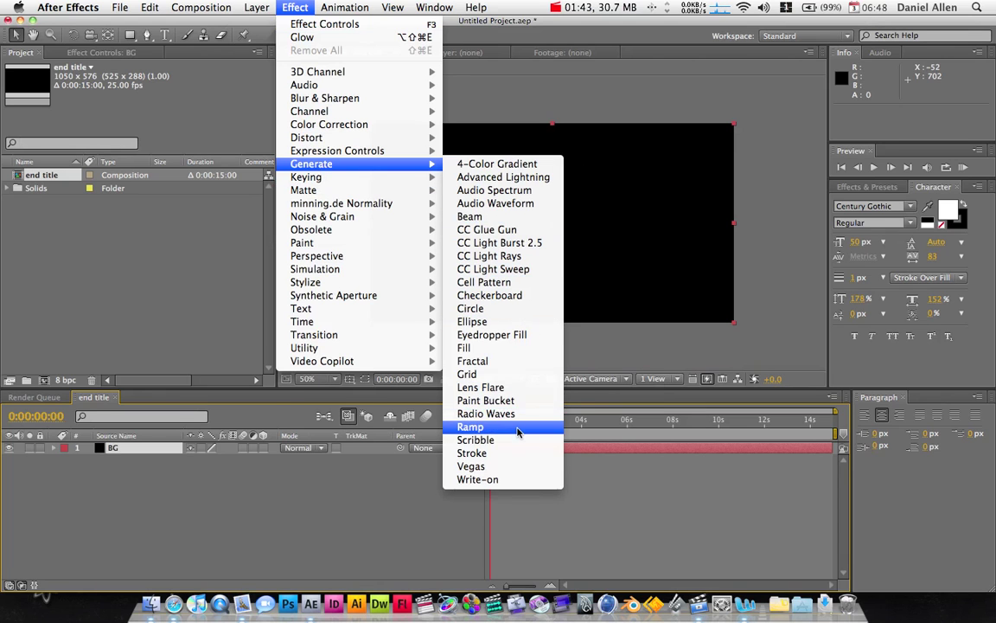
click(470, 427)
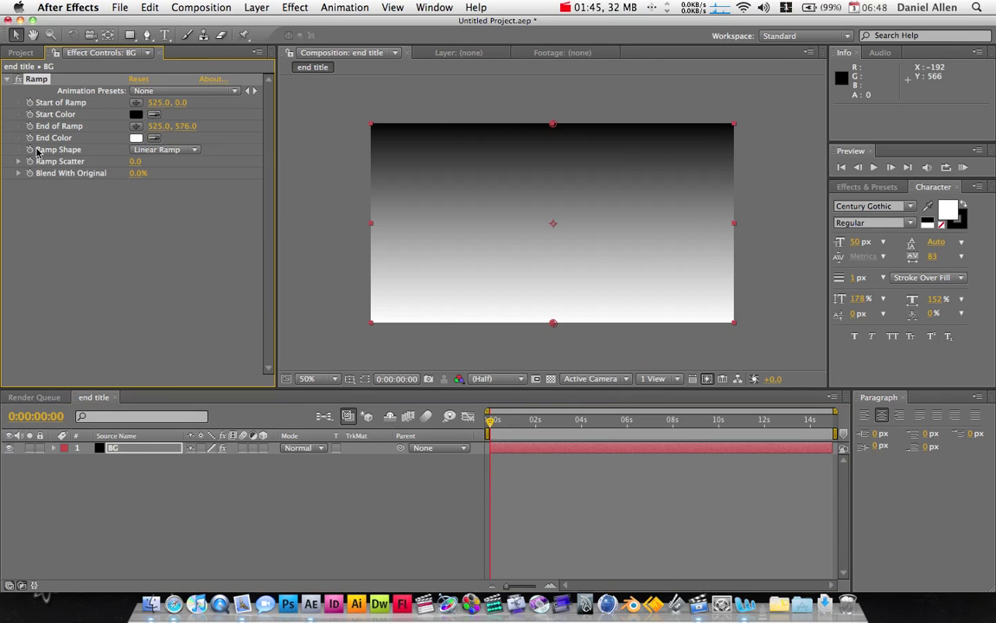
click(162, 150)
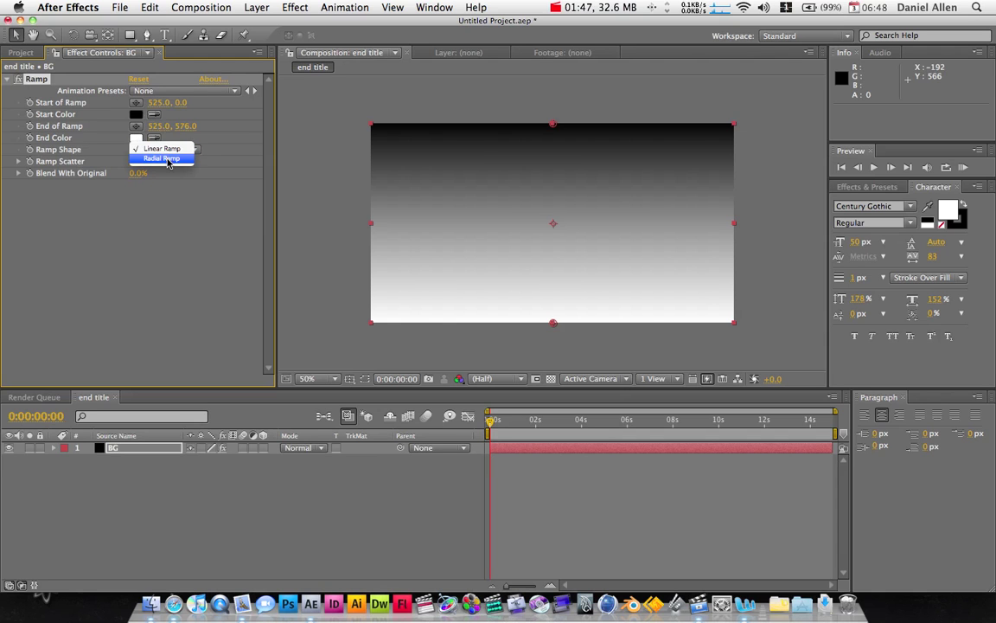
click(165, 159)
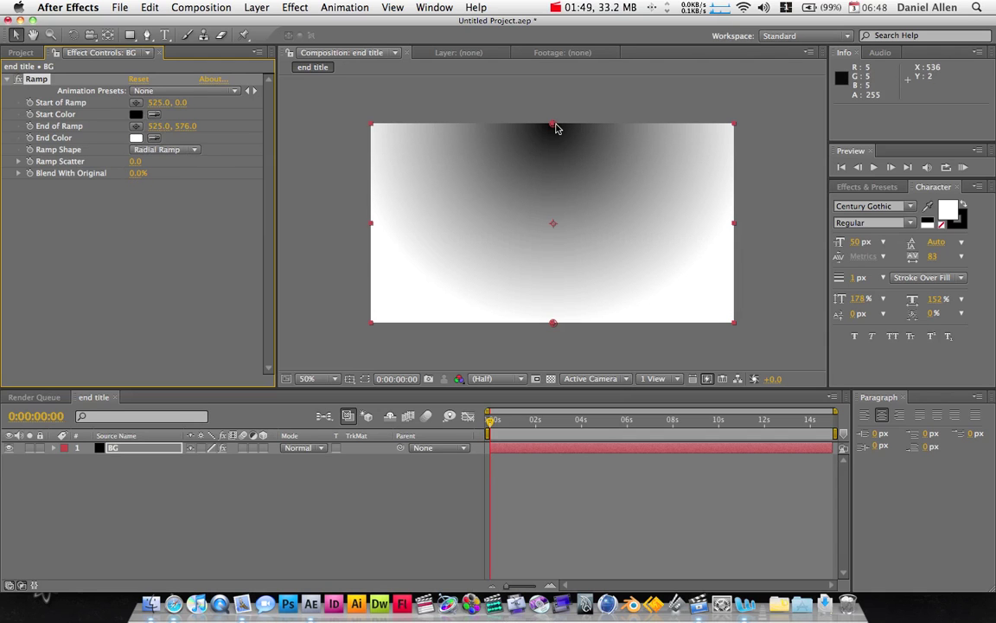
drag(556, 128, 553, 222)
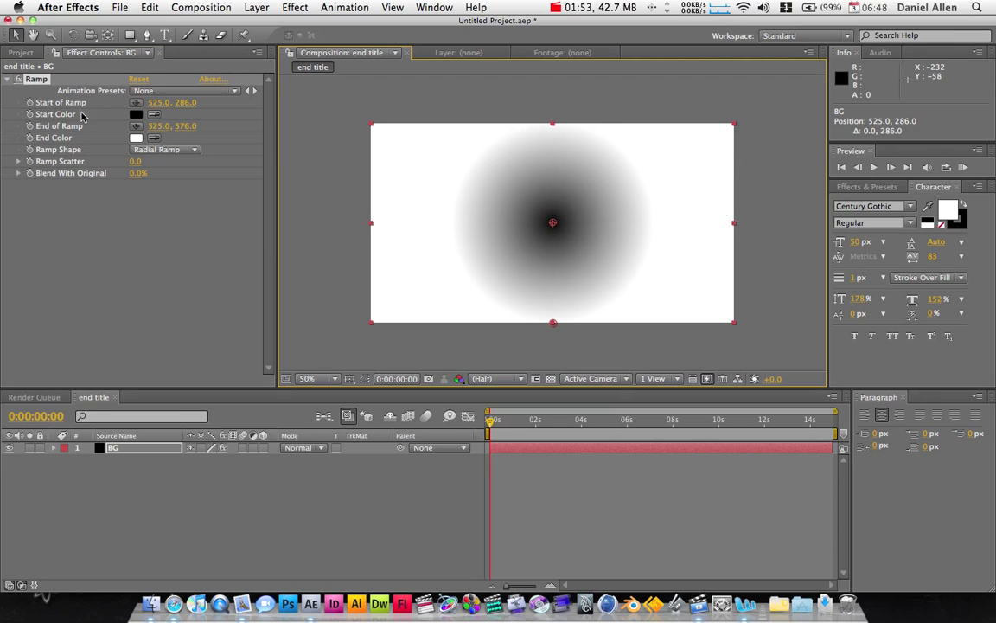
- Set the ramp's End Color to black and its Start Color to dark grey
click(136, 138)
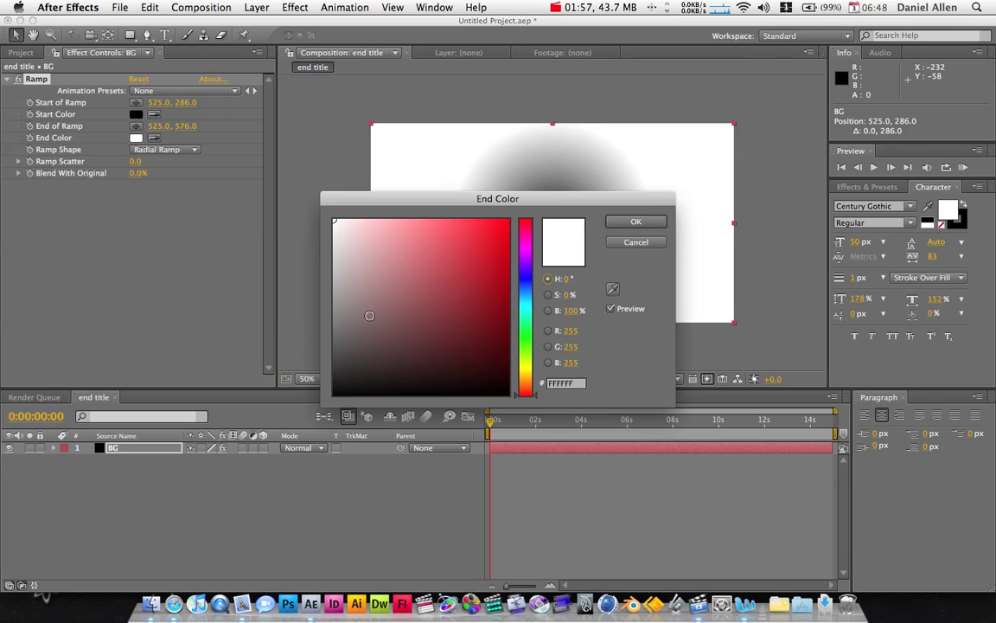
drag(369, 313, 334, 393)
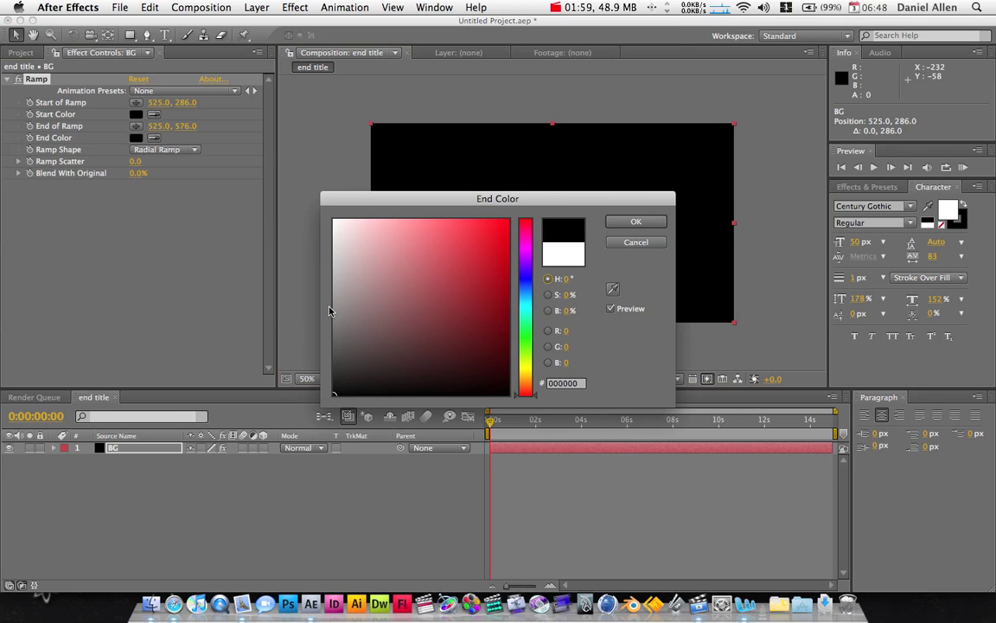
key(Return)
click(135, 114)
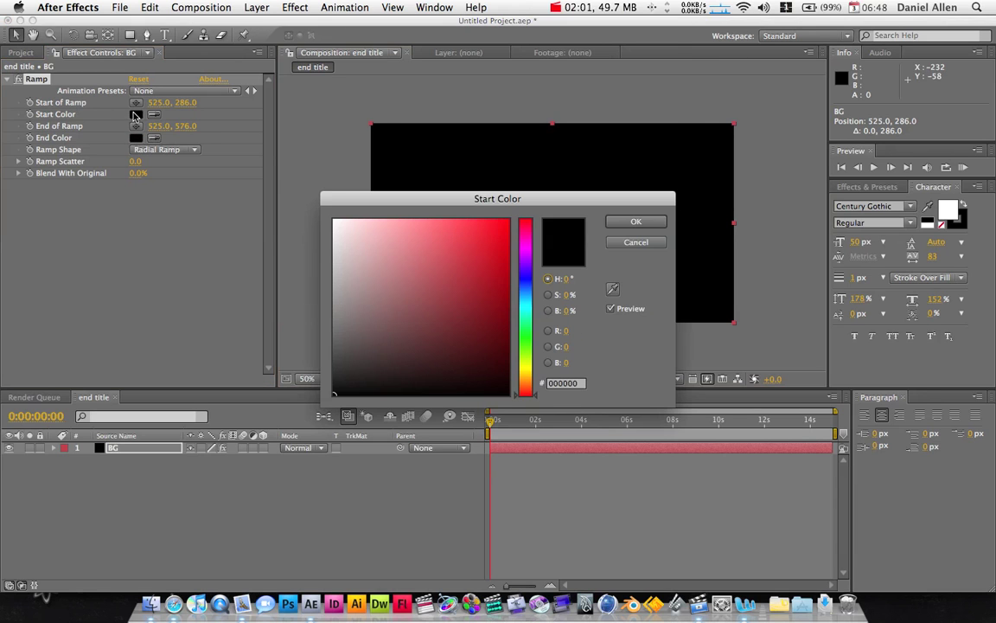
click(338, 361)
drag(338, 362, 332, 359)
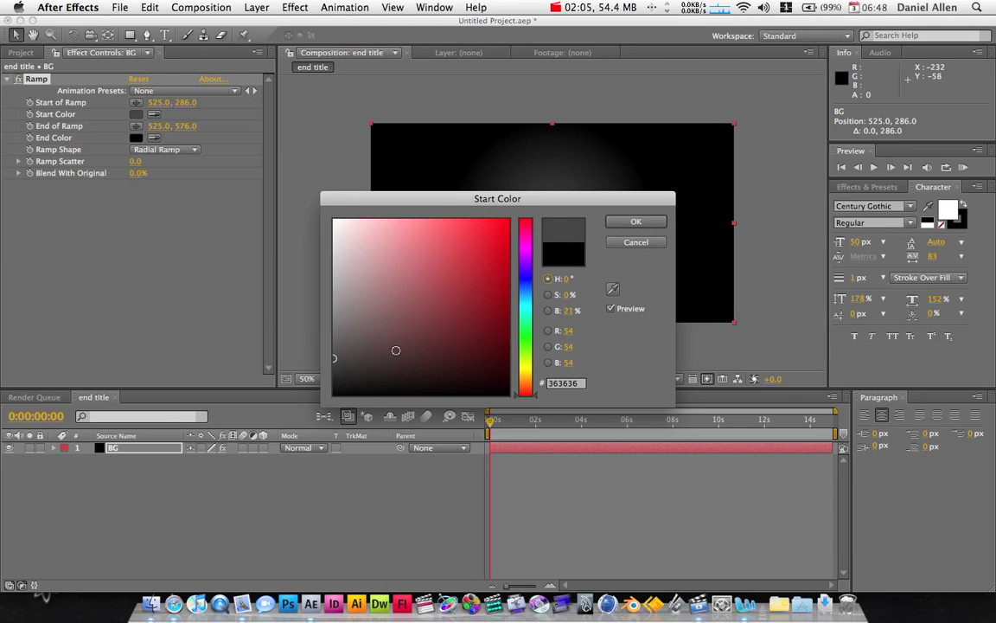
drag(340, 355, 326, 370)
click(636, 221)
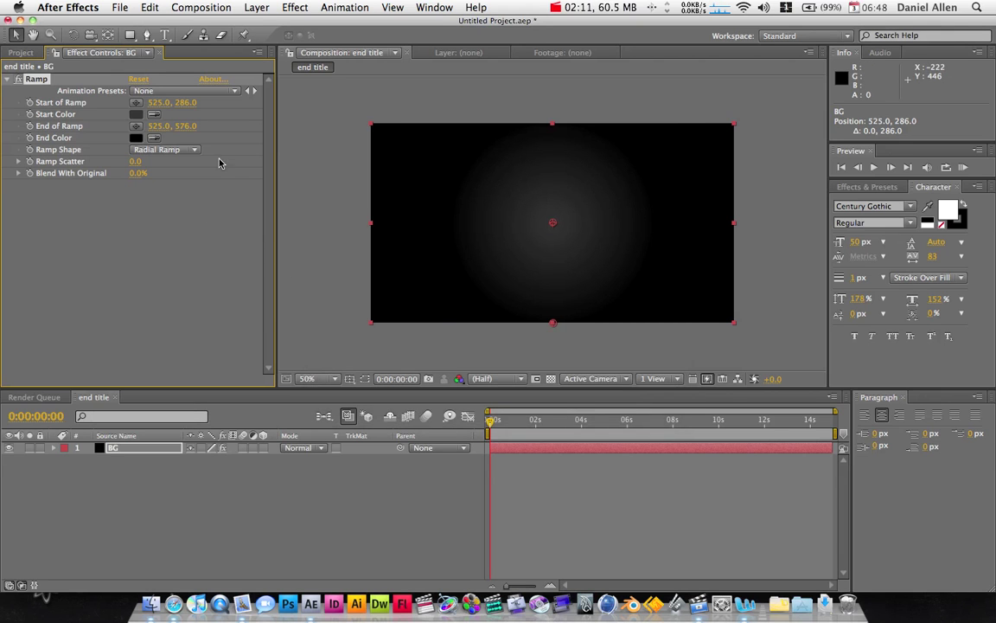
click(291, 7)
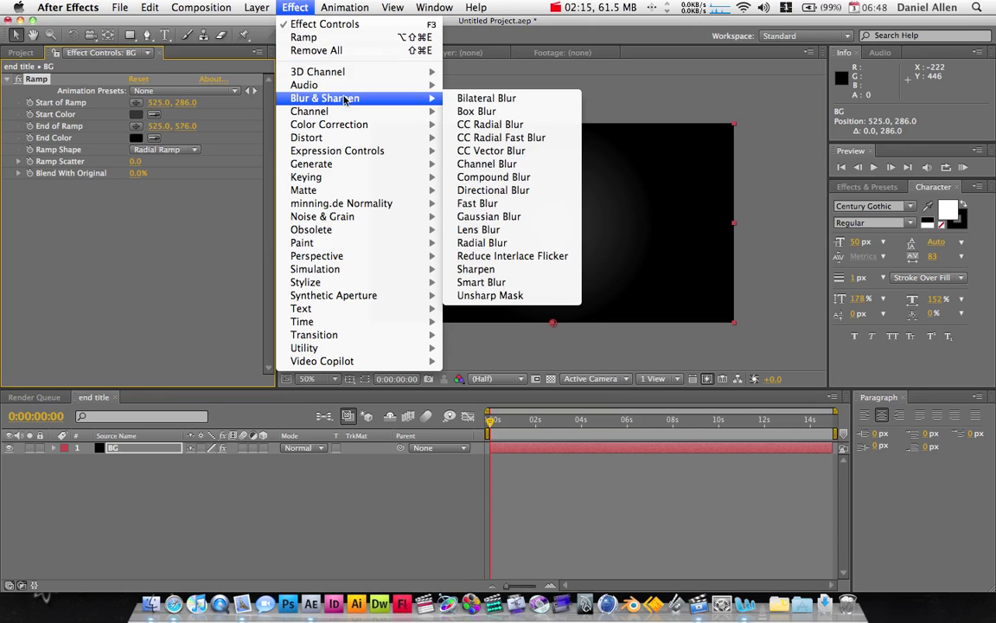
- Add Brightness & Contrast to BG with Brightness at -10 to dim the radial glow
mouse_move(337, 126)
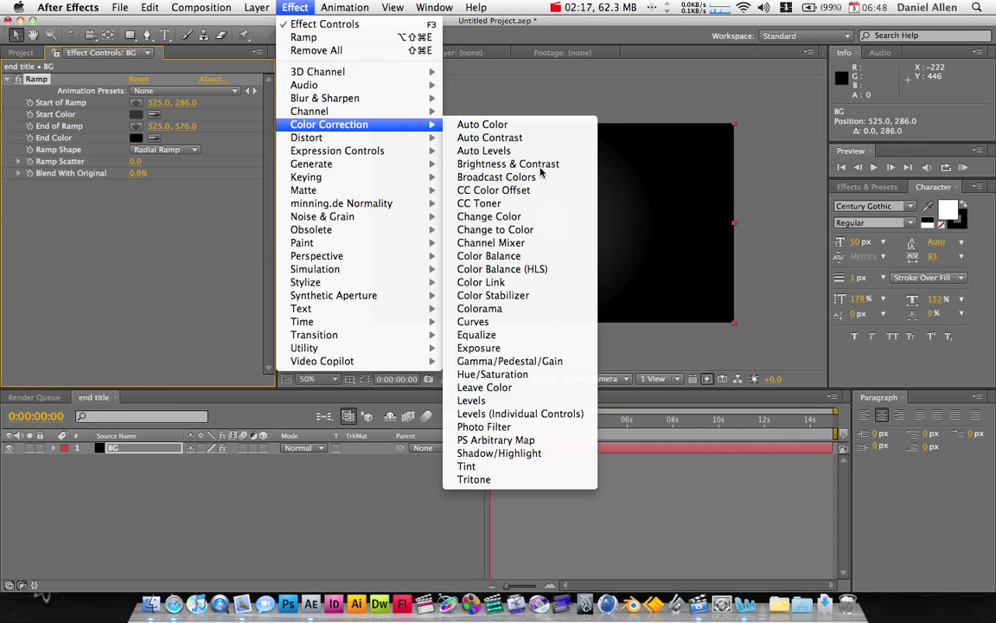
click(508, 165)
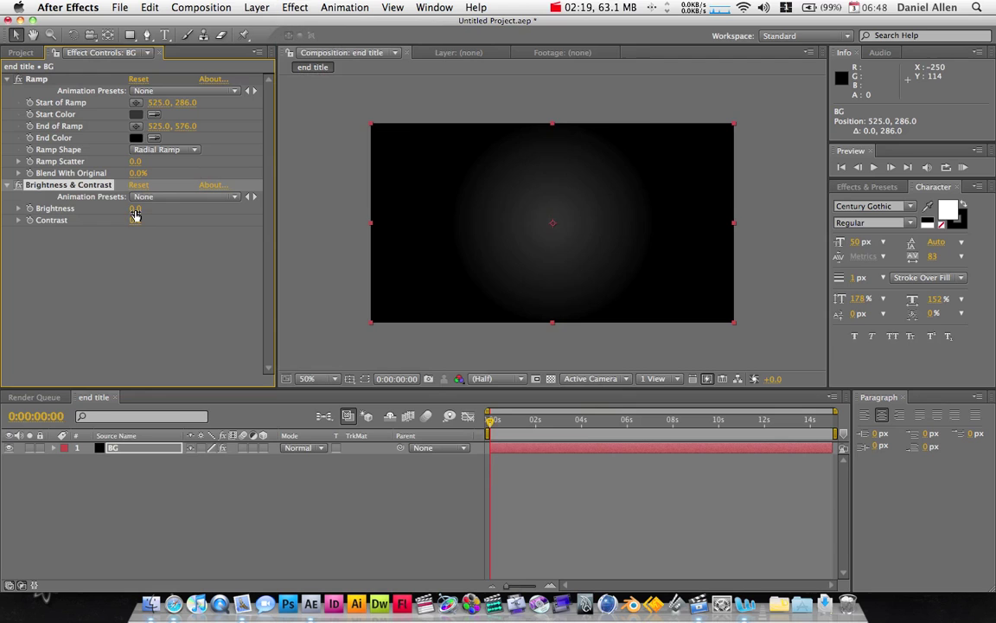
mouse_move(134, 209)
mouse_down()
mouse_move(95, 209)
mouse_move(143, 209)
mouse_move(132, 209)
mouse_up()
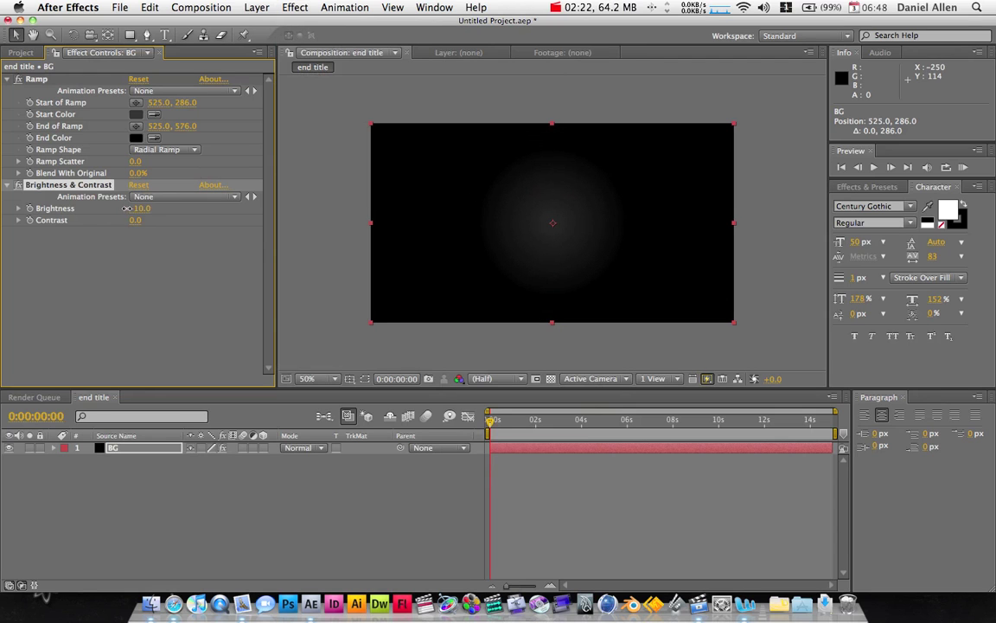
click(157, 242)
click(362, 269)
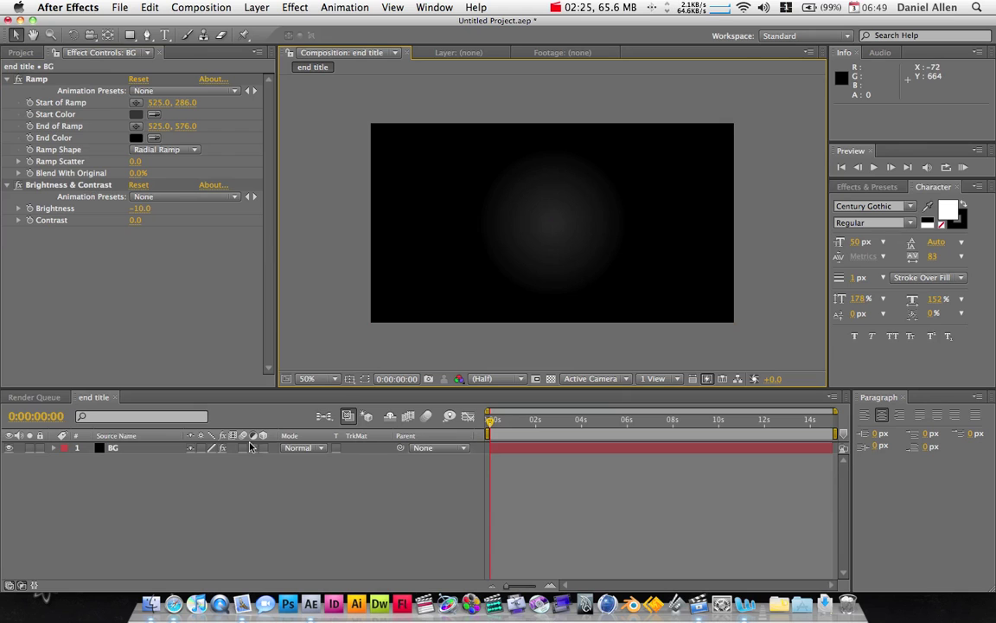
click(131, 458)
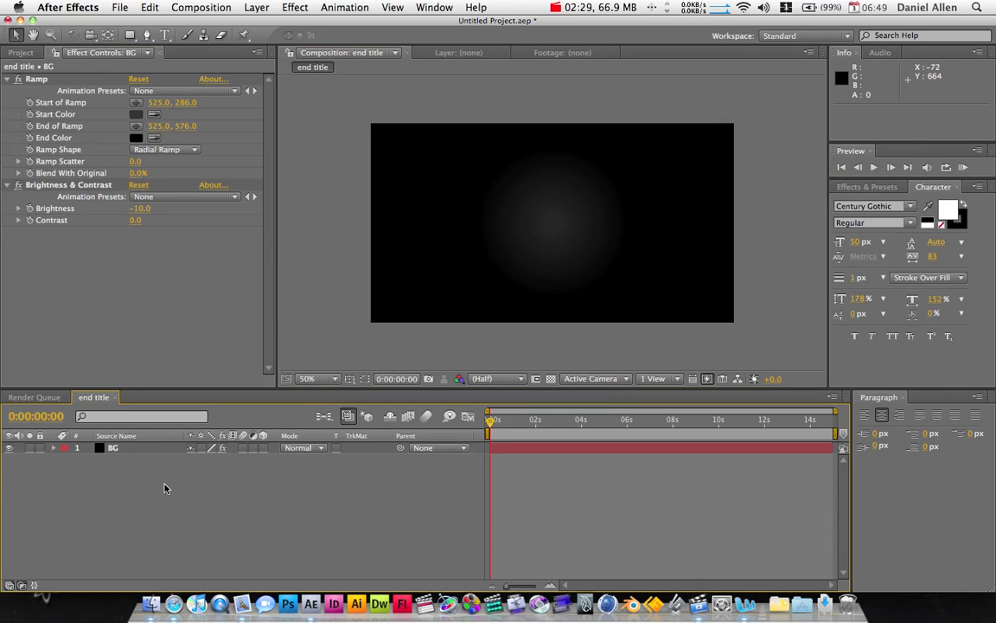
- Add a new adjustment layer above the BG layer
click(117, 448)
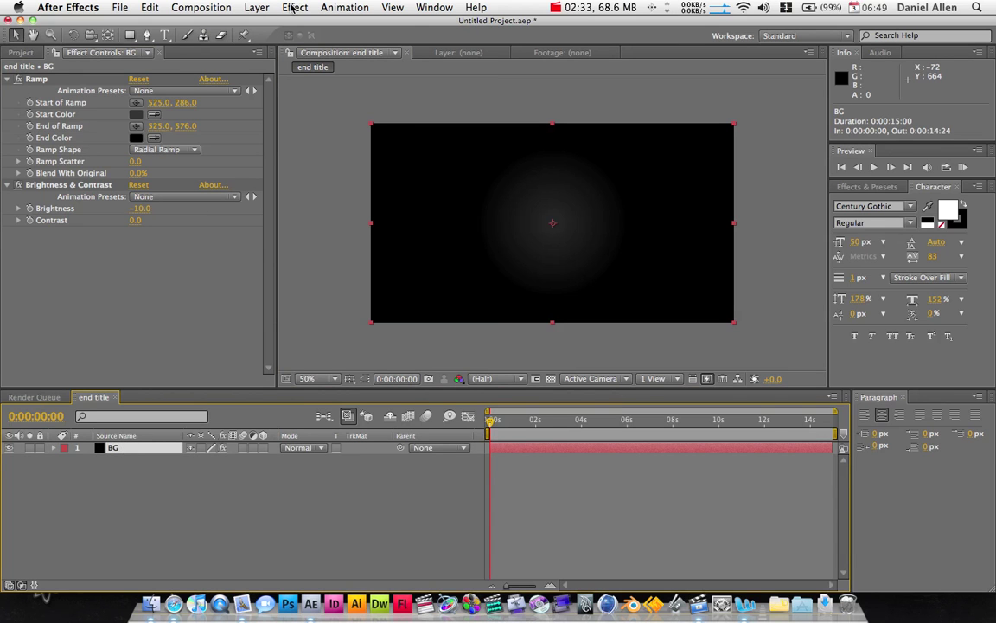
click(256, 8)
mouse_move(309, 25)
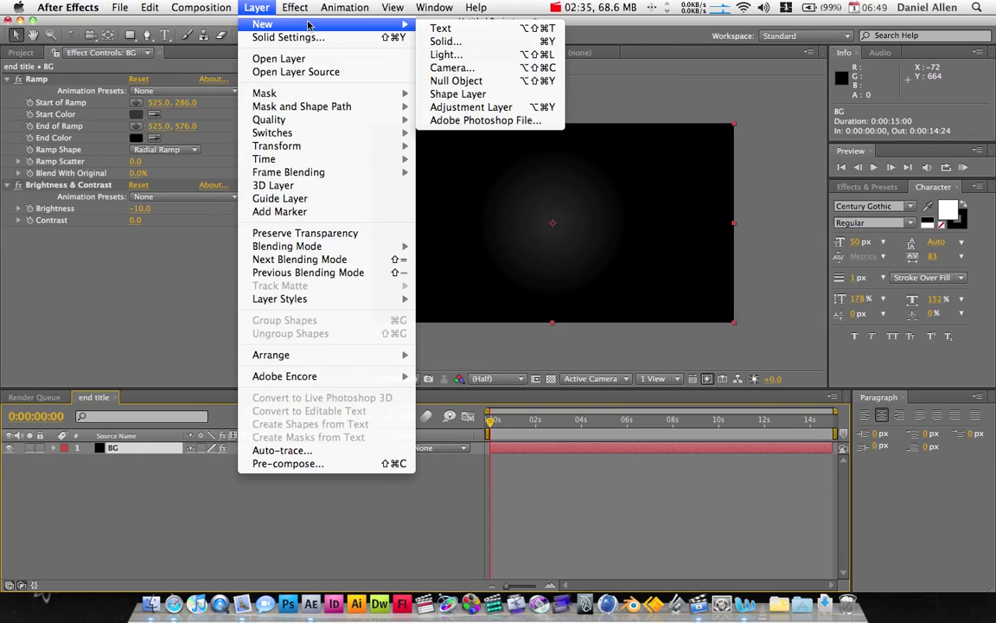
click(471, 107)
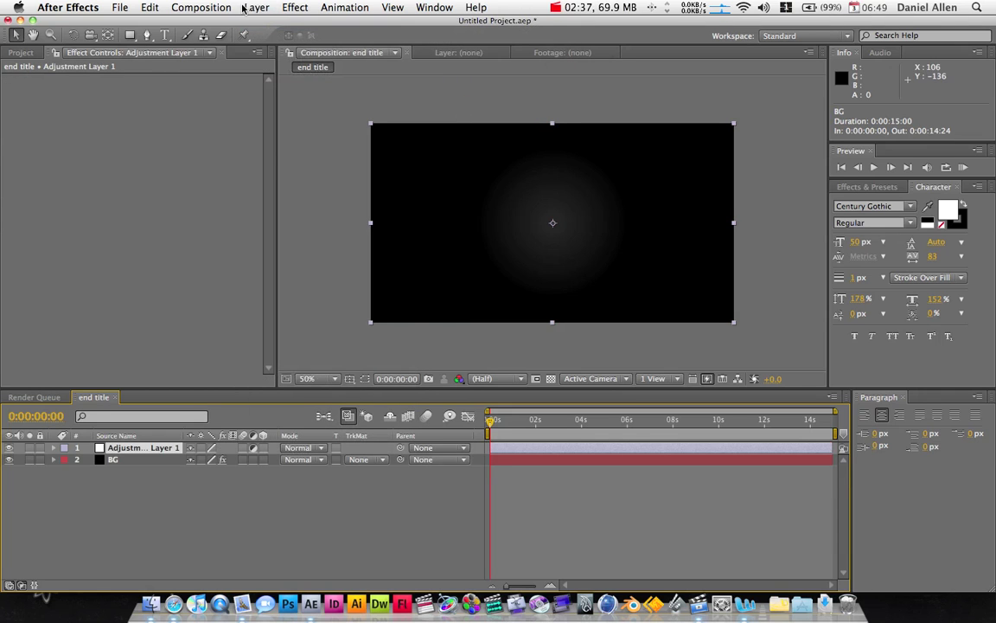
- Apply a Grid effect to the adjustment layer and shrink its cells with Corner 571.0, 323.6
click(291, 7)
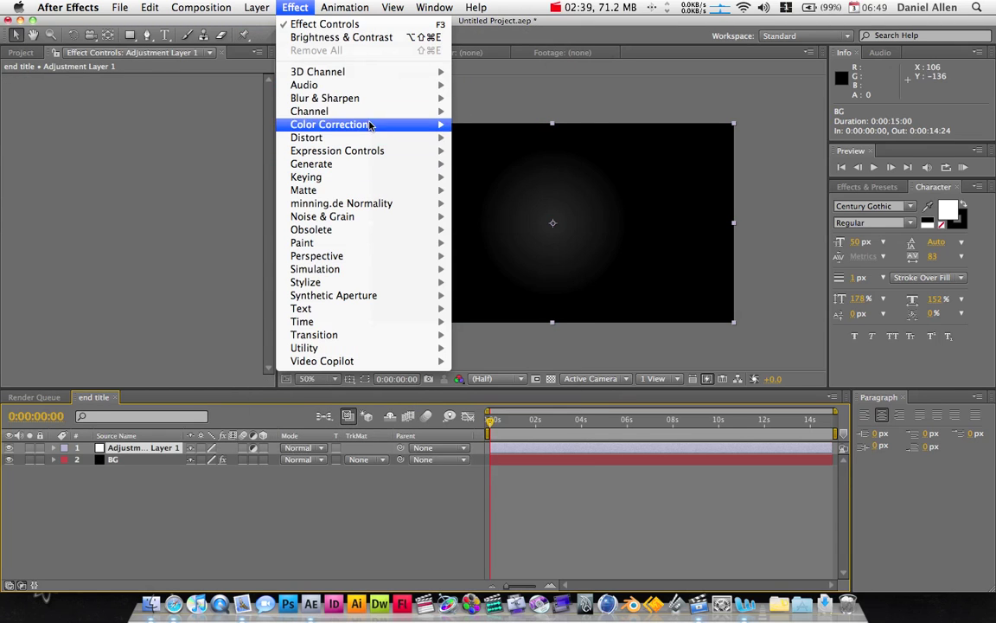
mouse_move(370, 102)
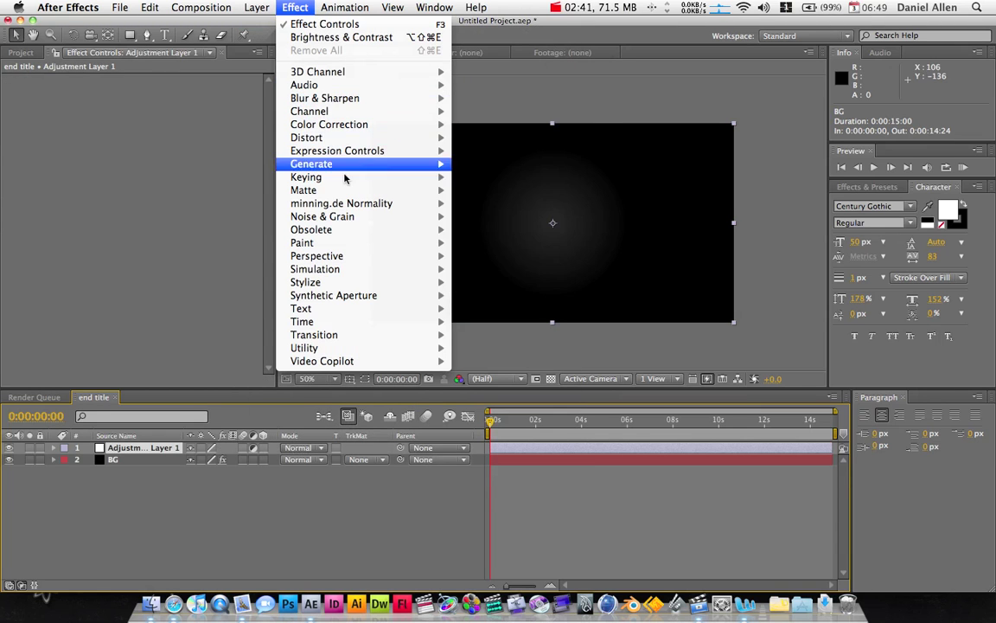
mouse_move(313, 164)
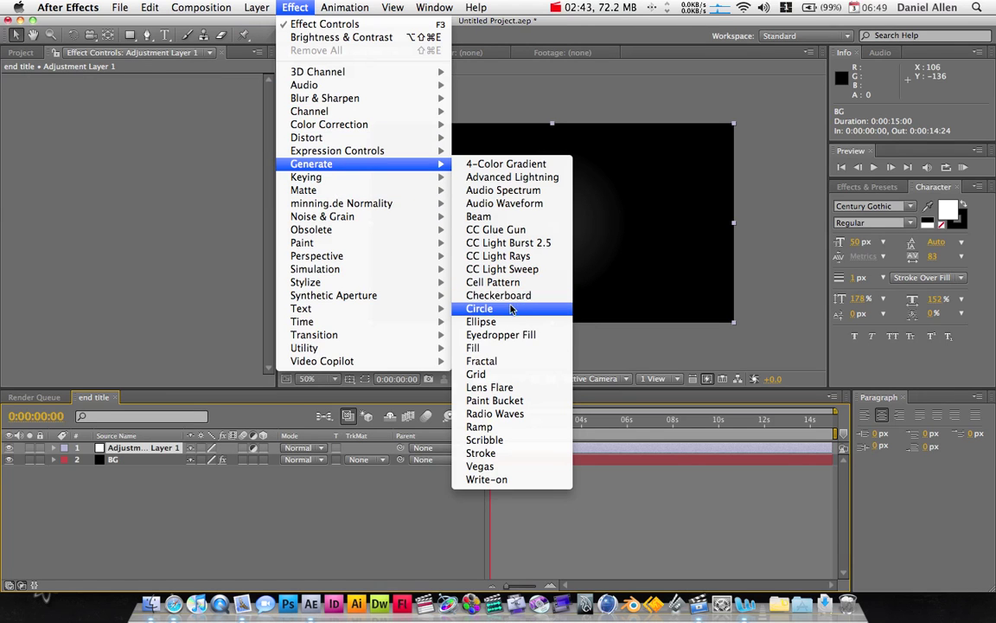
click(501, 374)
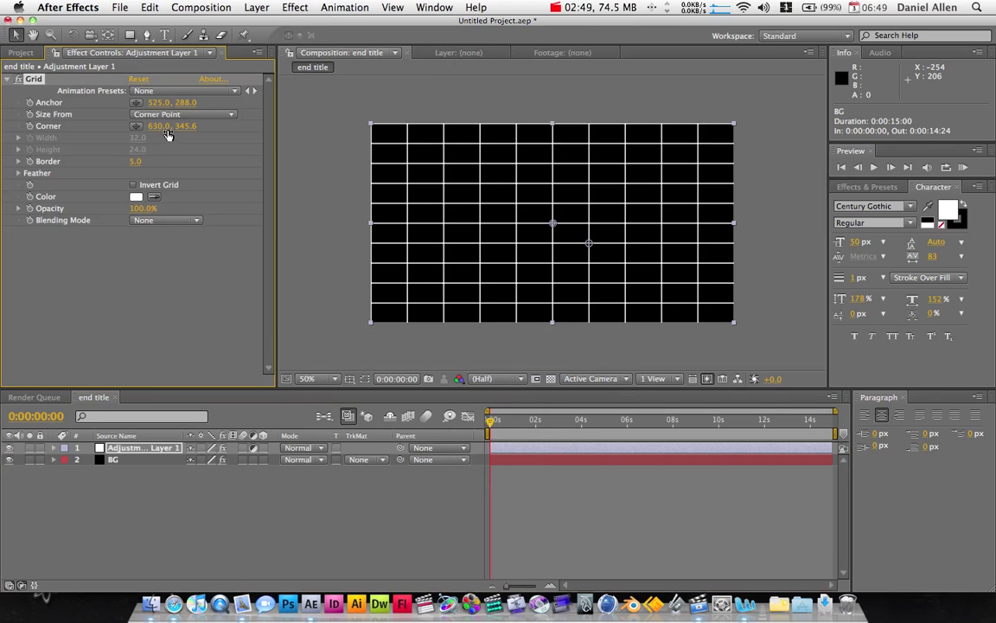
mouse_move(153, 125)
mouse_down()
mouse_move(132, 125)
mouse_move(297, 127)
mouse_move(170, 121)
mouse_move(186, 126)
mouse_move(157, 125)
mouse_move(156, 135)
mouse_up()
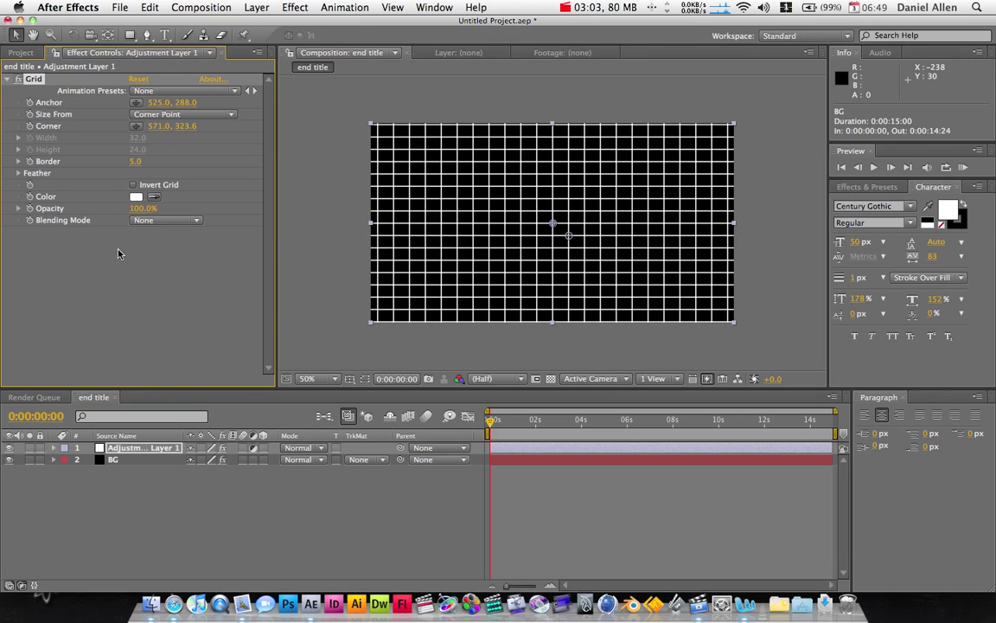
- Set the Grid to Add blending, 88% opacity and border 1.0, viewed at full size
click(166, 219)
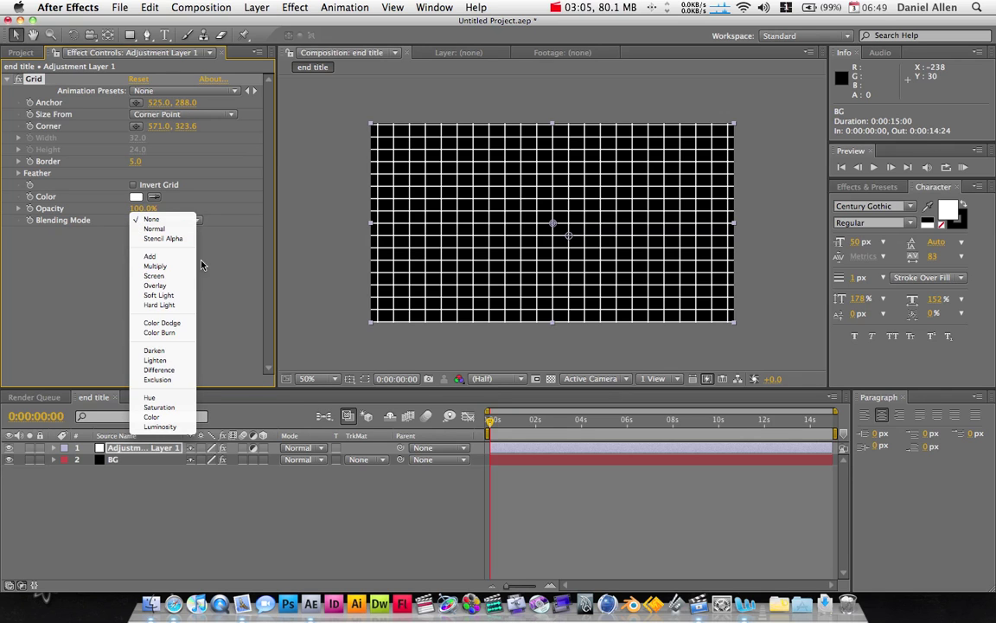
click(178, 256)
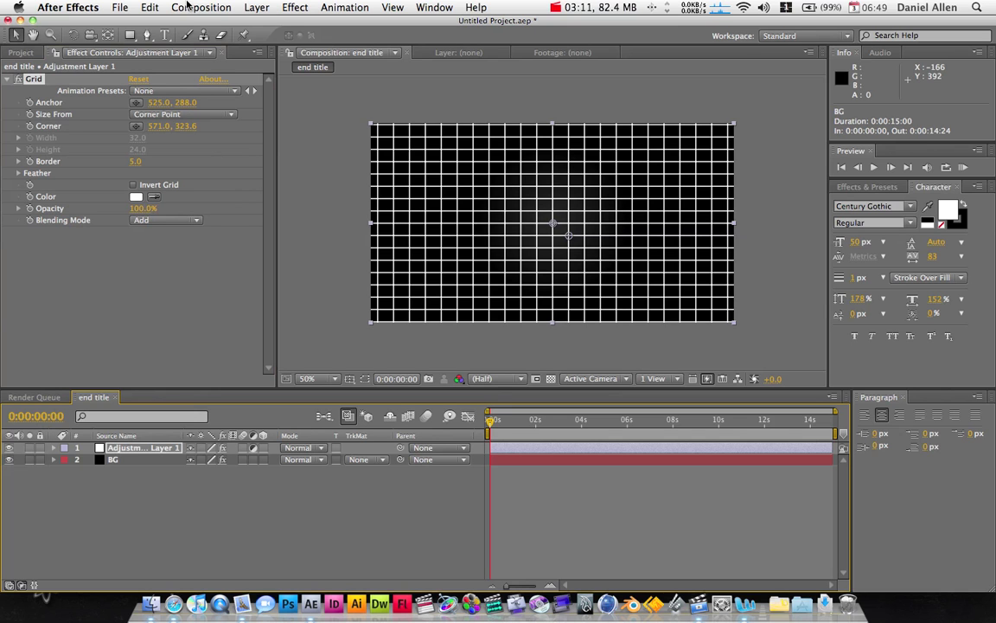
click(287, 9)
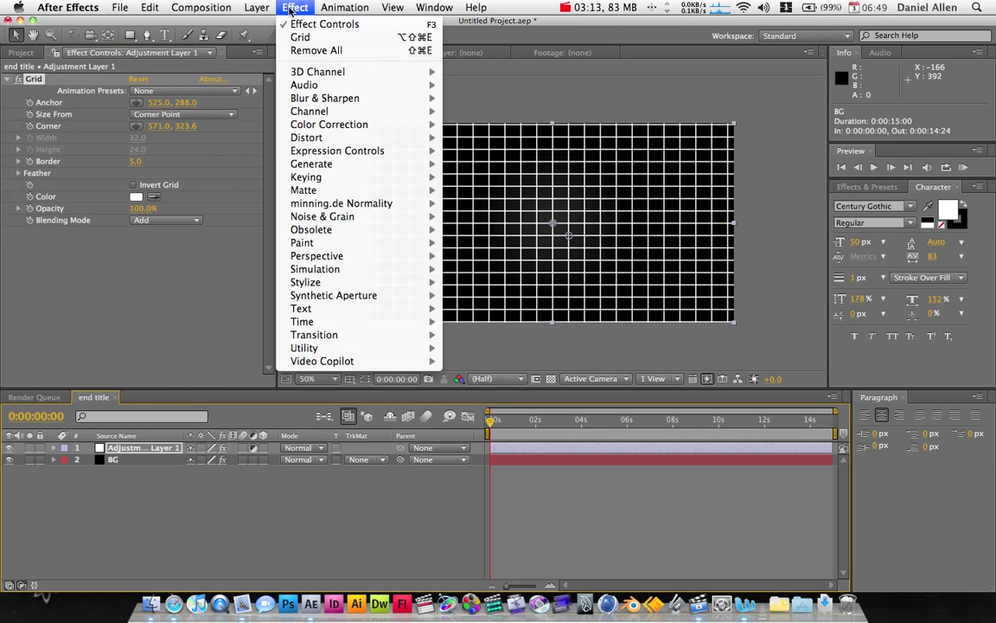
click(130, 234)
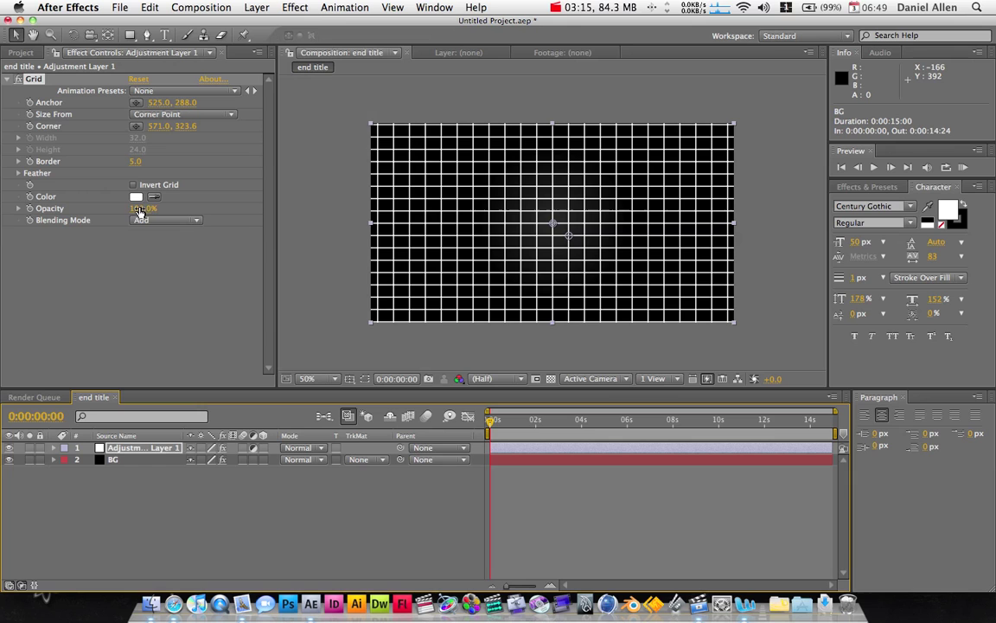
drag(140, 214, 132, 209)
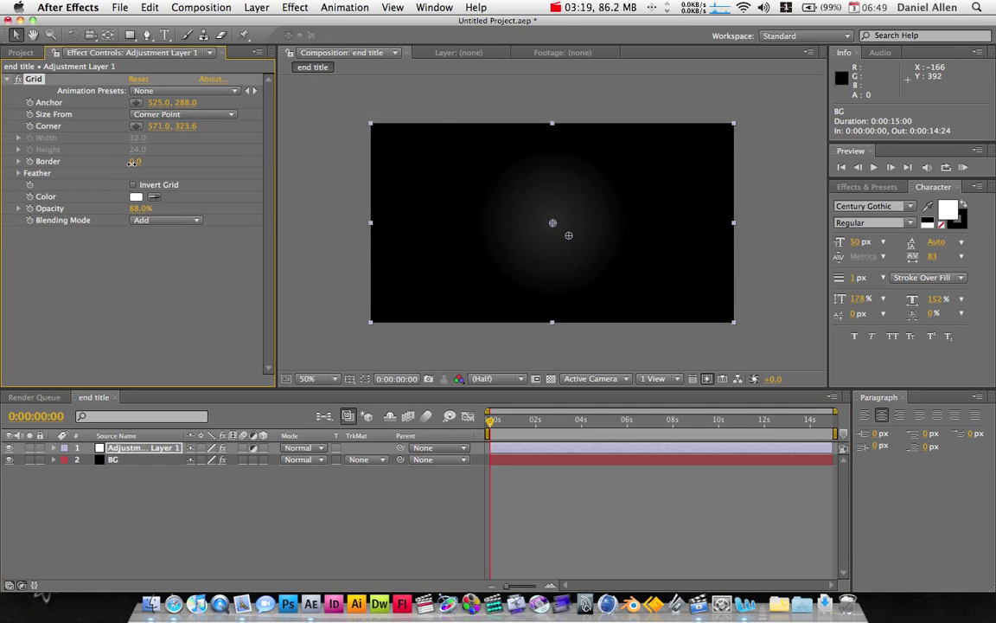
key(period)
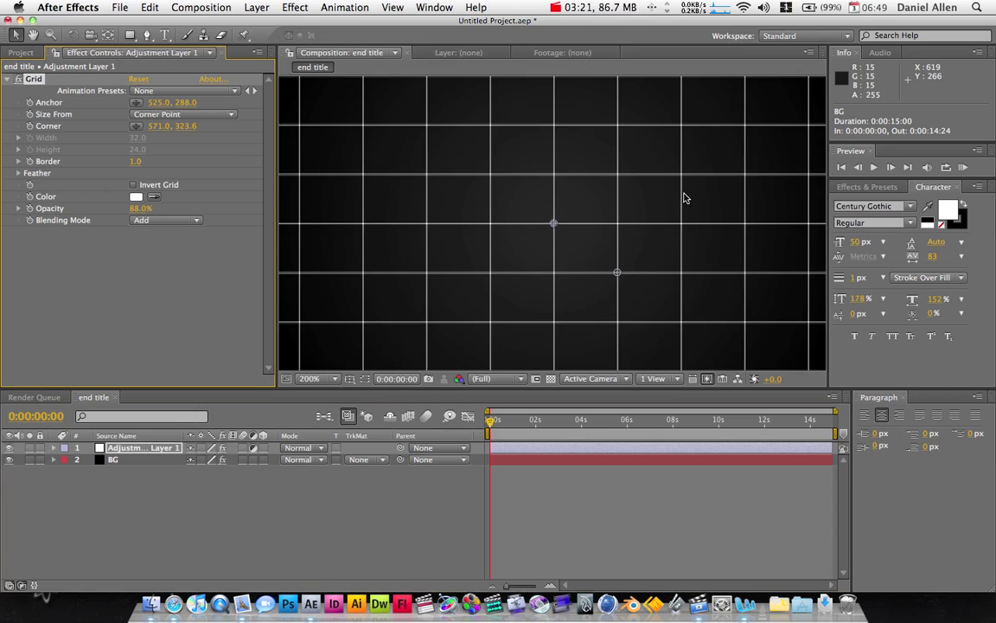
- Apply a Stylize > Glow effect to the grid adjustment layer
scroll(683, 198, up, 2)
scroll(683, 198, down, 4)
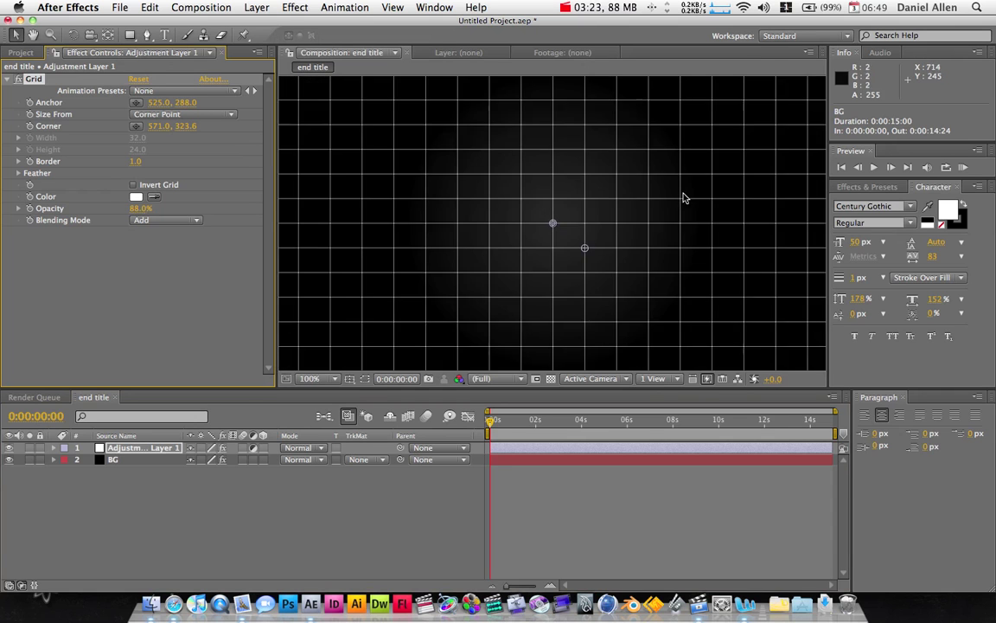
scroll(681, 197, up, 1)
key(period)
key(comma)
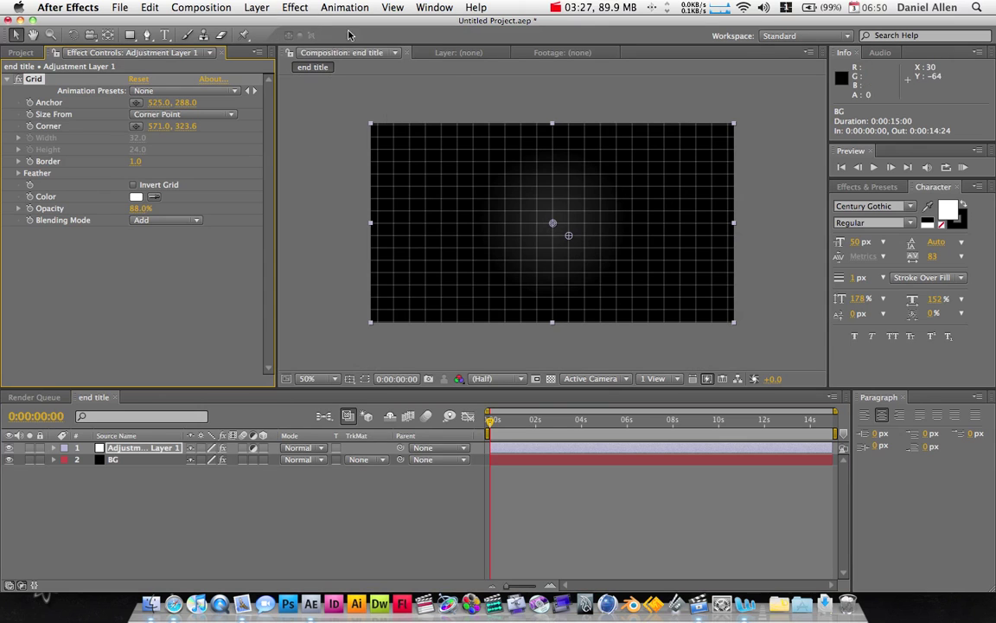
click(294, 7)
mouse_move(354, 124)
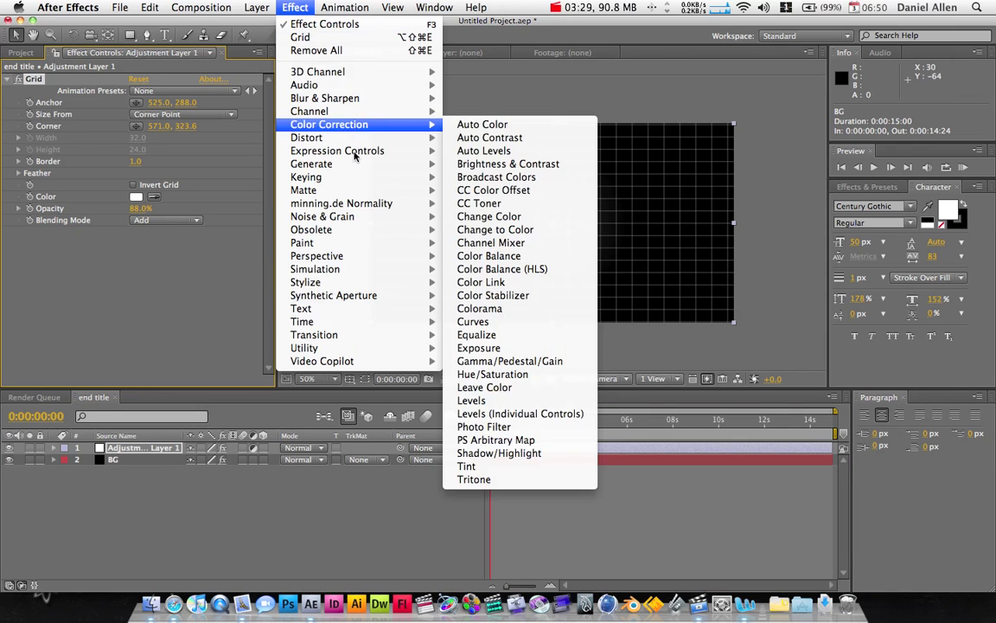
mouse_move(346, 284)
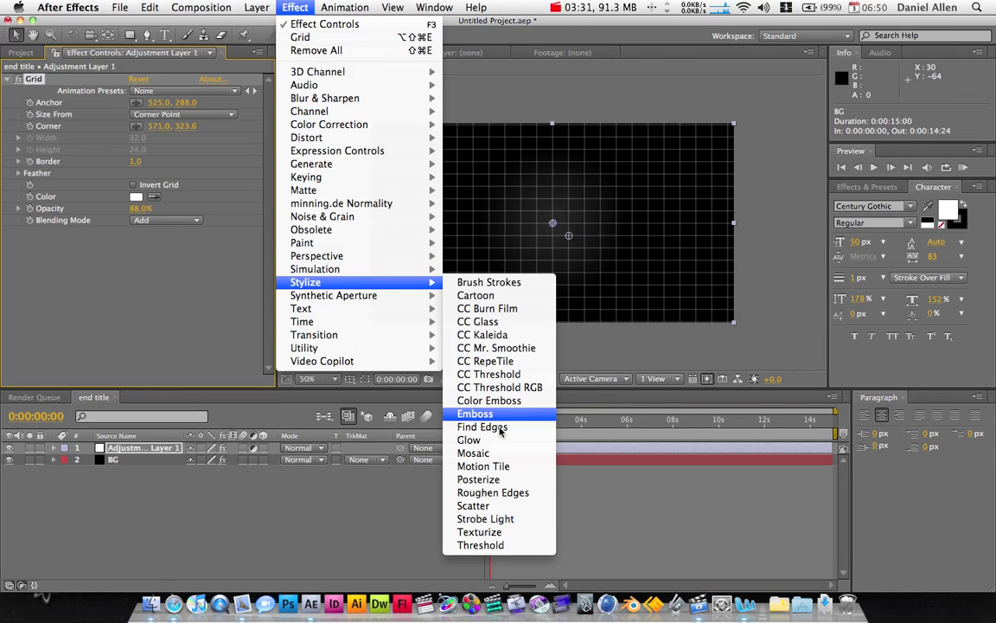
click(471, 440)
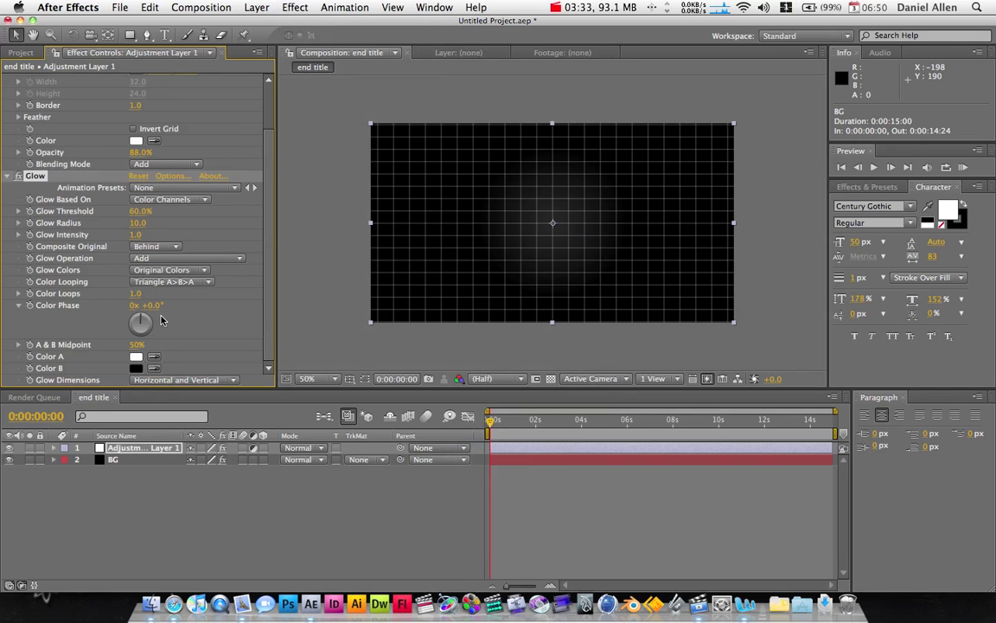
- Set glow Color B to bright green and Glow Colors to A & B Colors
click(137, 370)
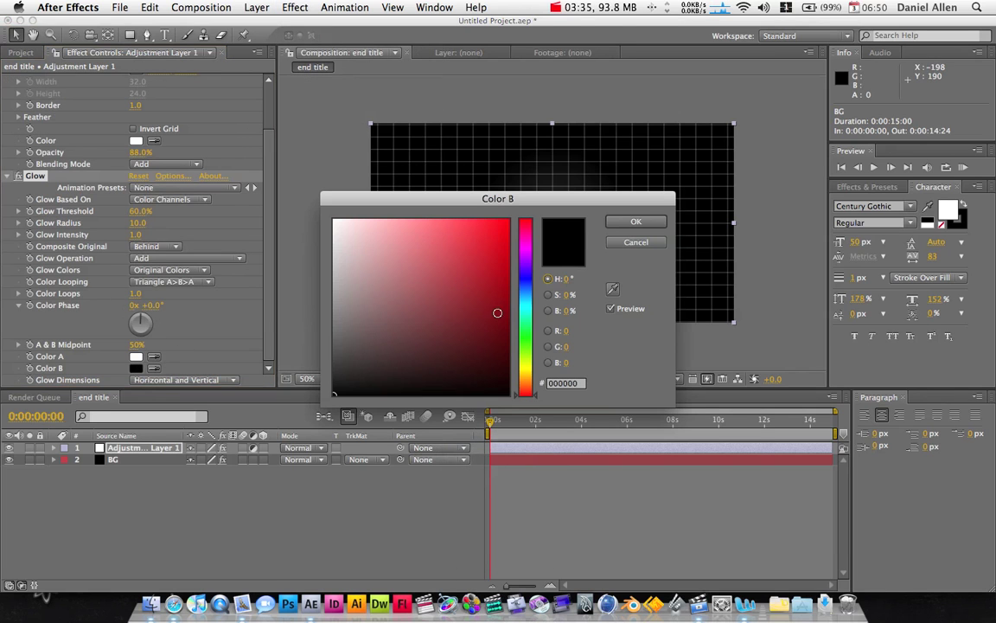
click(525, 338)
click(503, 317)
drag(502, 317, 509, 221)
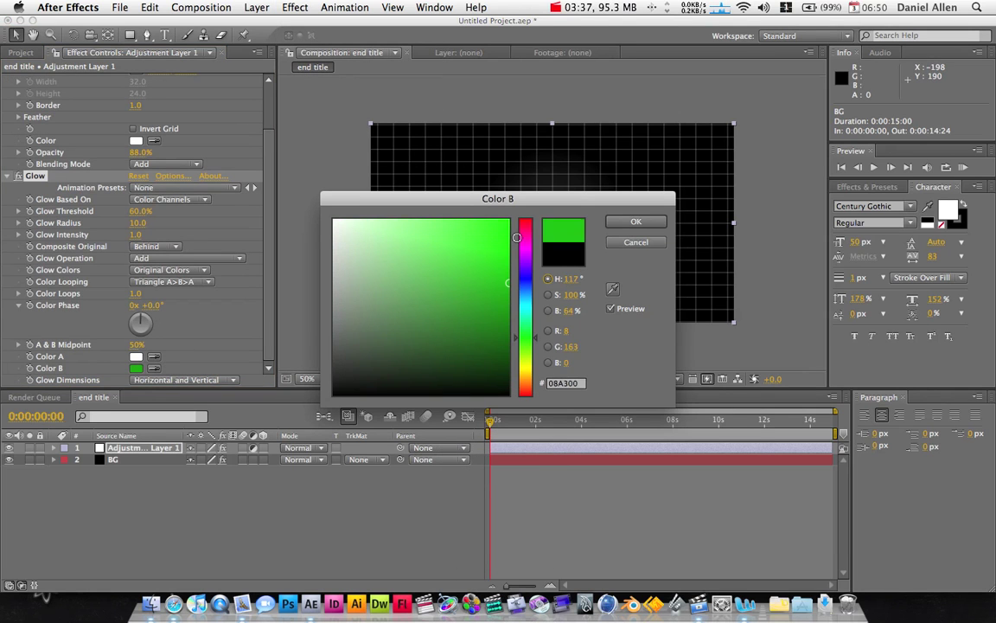
click(635, 221)
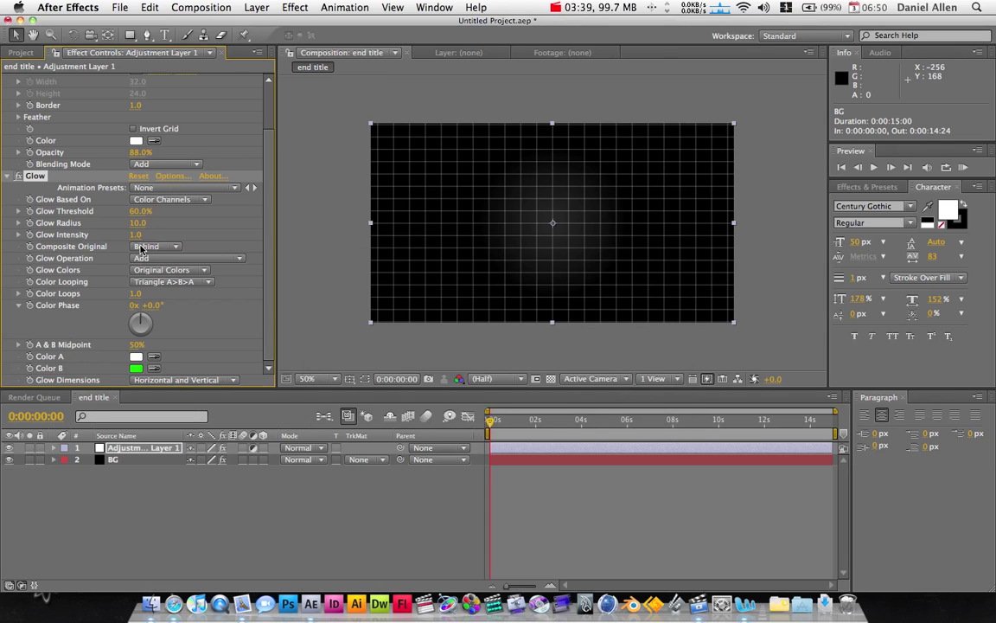
click(160, 270)
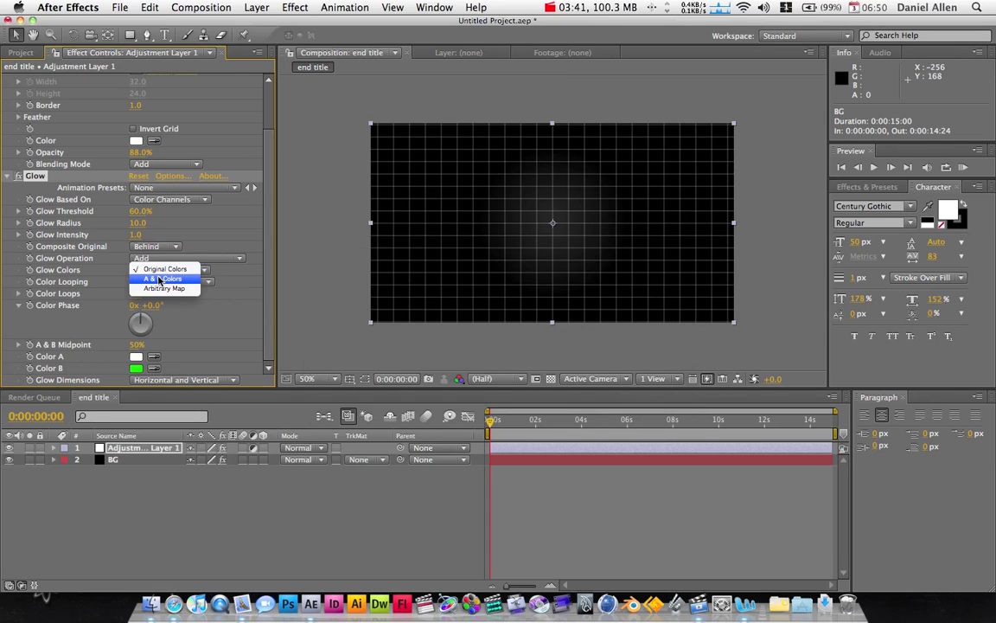
click(160, 279)
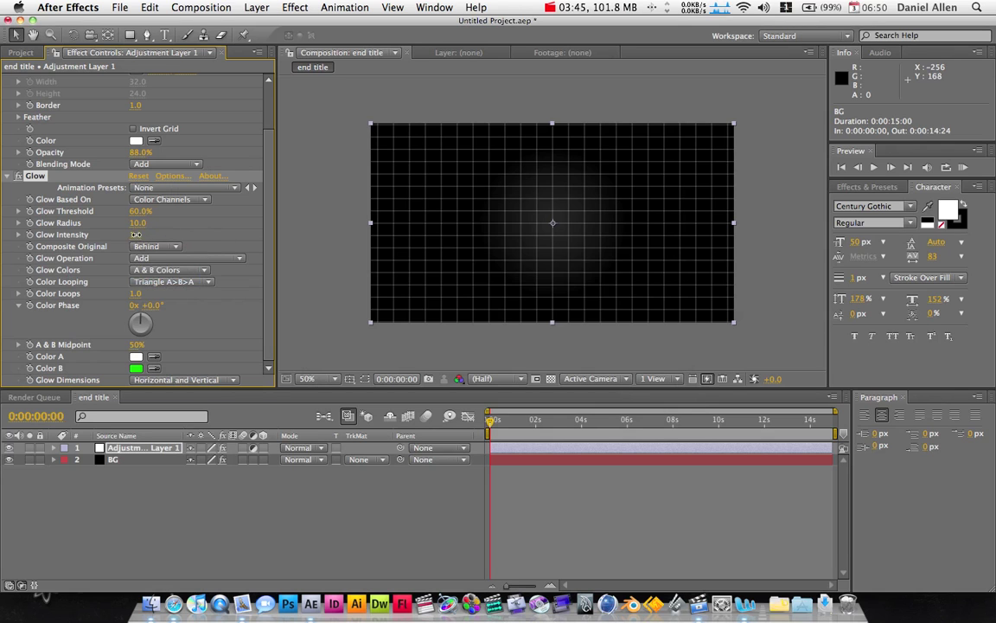
- Set the glow Intensity to 3.3, Radius to 69 and Threshold to 57.3%
key(period)
key(period)
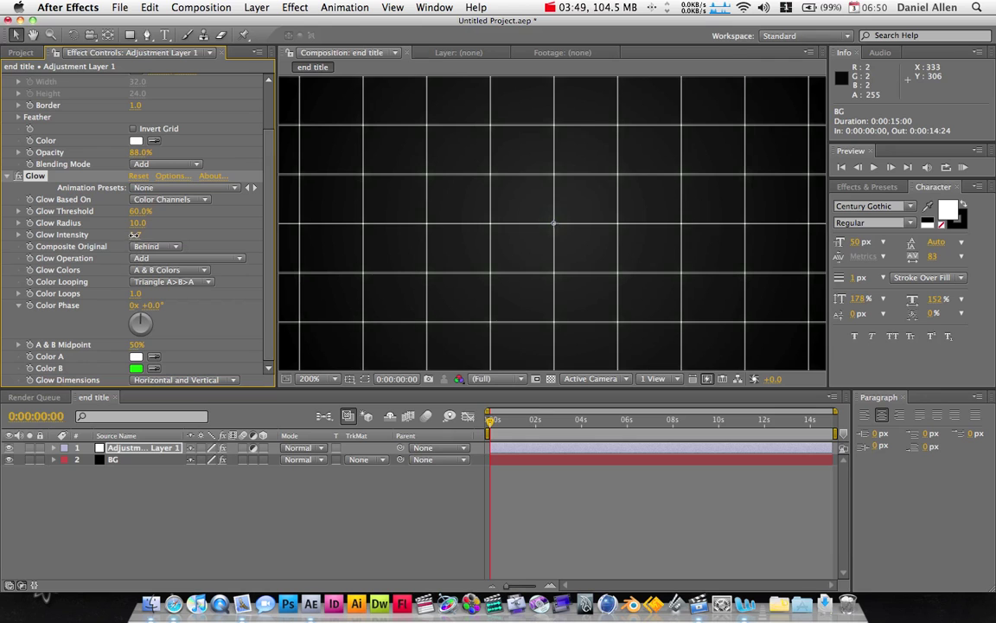
drag(134, 234, 245, 241)
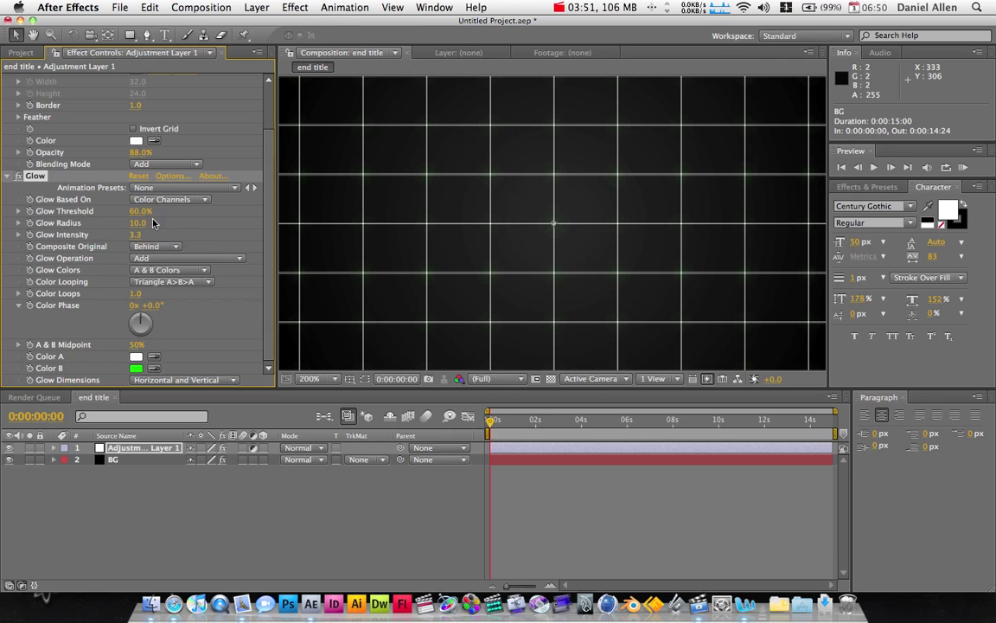
drag(135, 228, 177, 228)
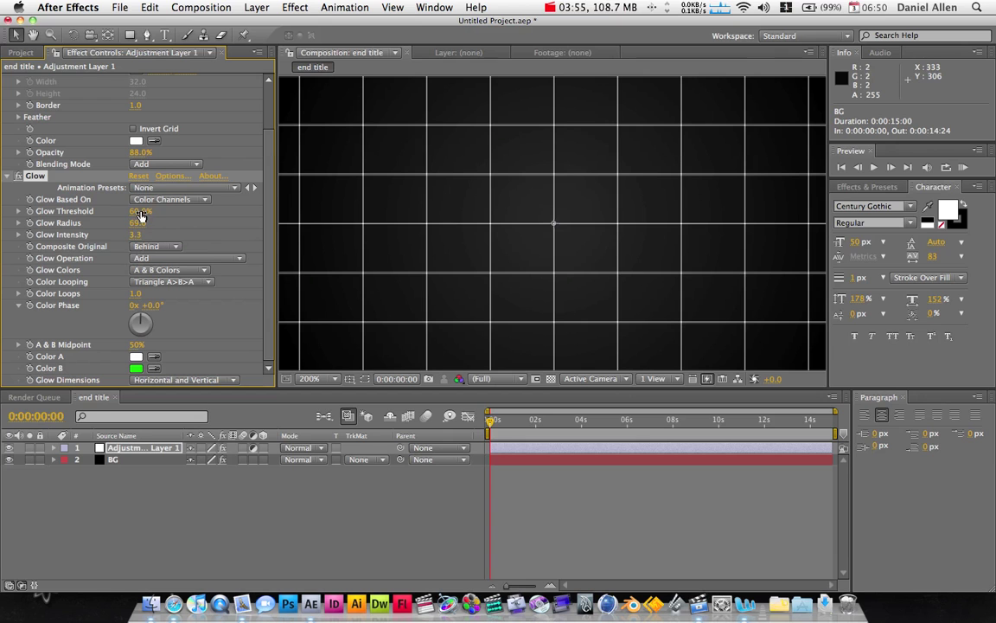
drag(130, 210, 171, 212)
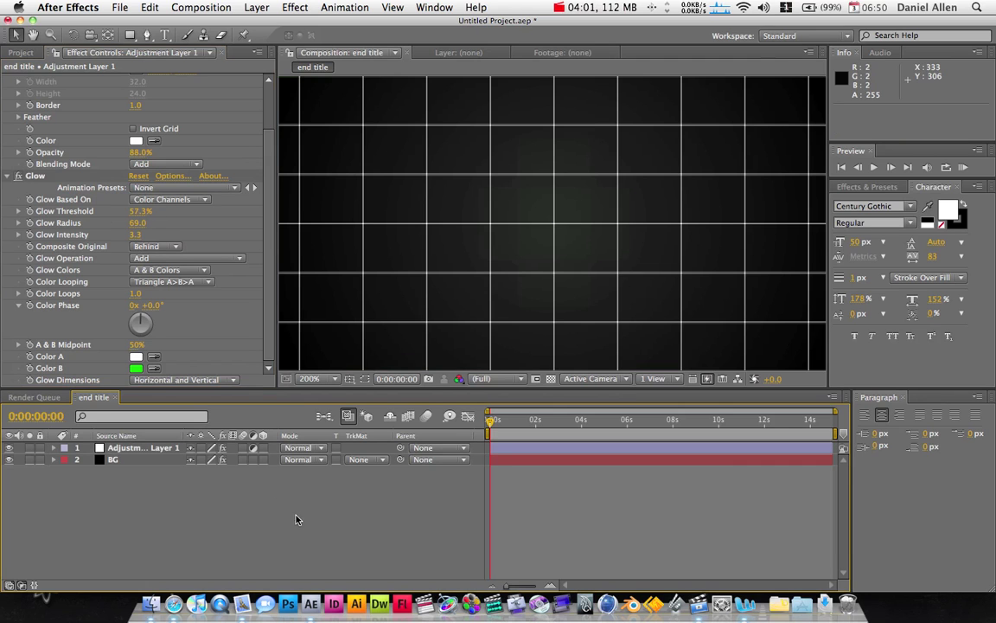
- Choose the Ellipse tool and undo an accidental ellipse shape layer
scroll(395, 200, down, 3)
scroll(395, 200, up, 2)
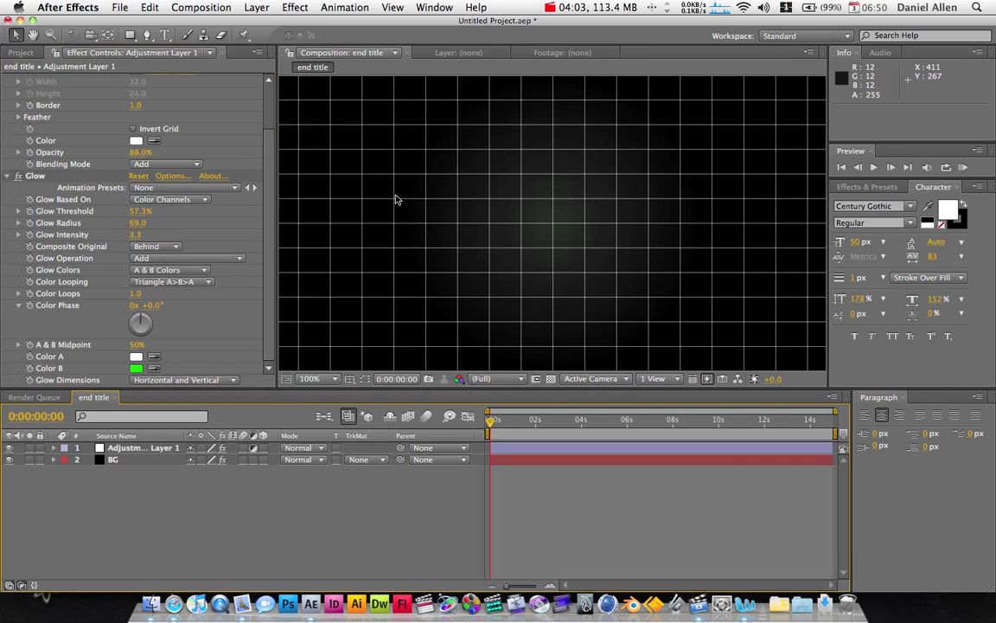
scroll(395, 200, down, 3)
scroll(395, 200, up, 1)
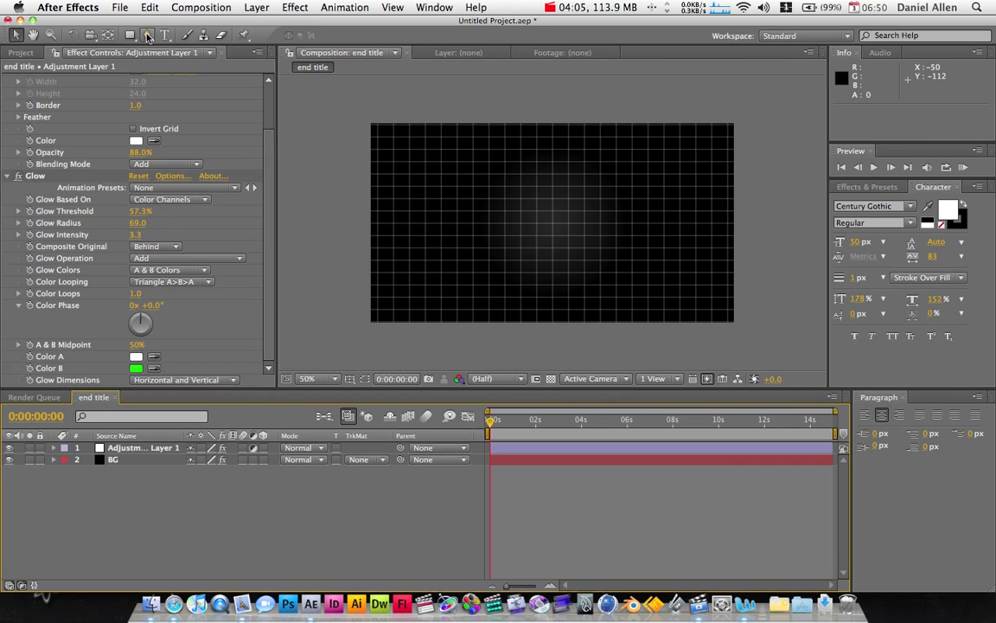
mouse_move(129, 35)
mouse_down()
mouse_move(167, 67)
mouse_move(147, 67)
mouse_up()
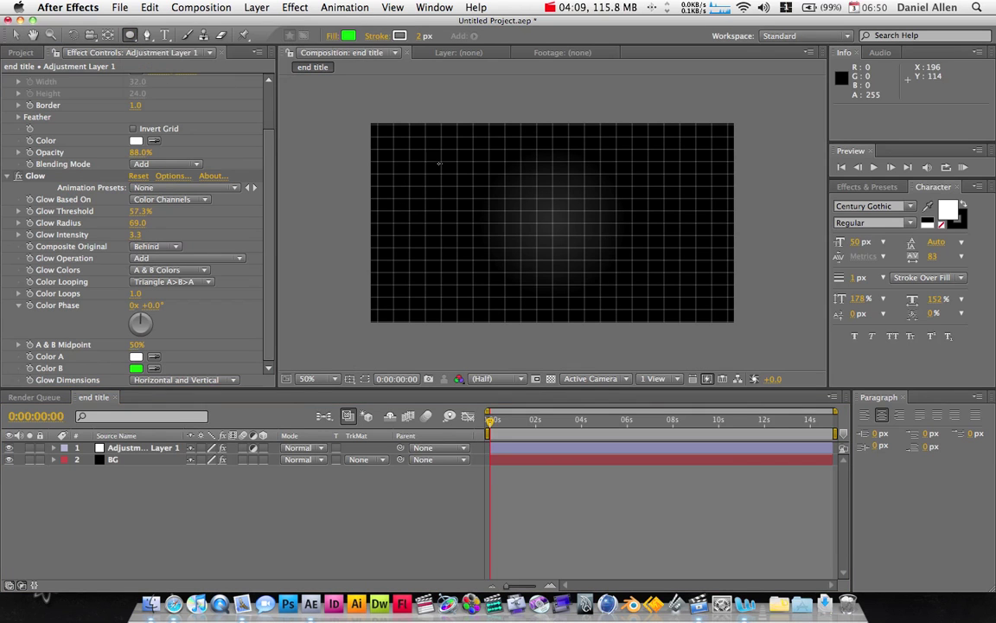
drag(478, 169, 568, 241)
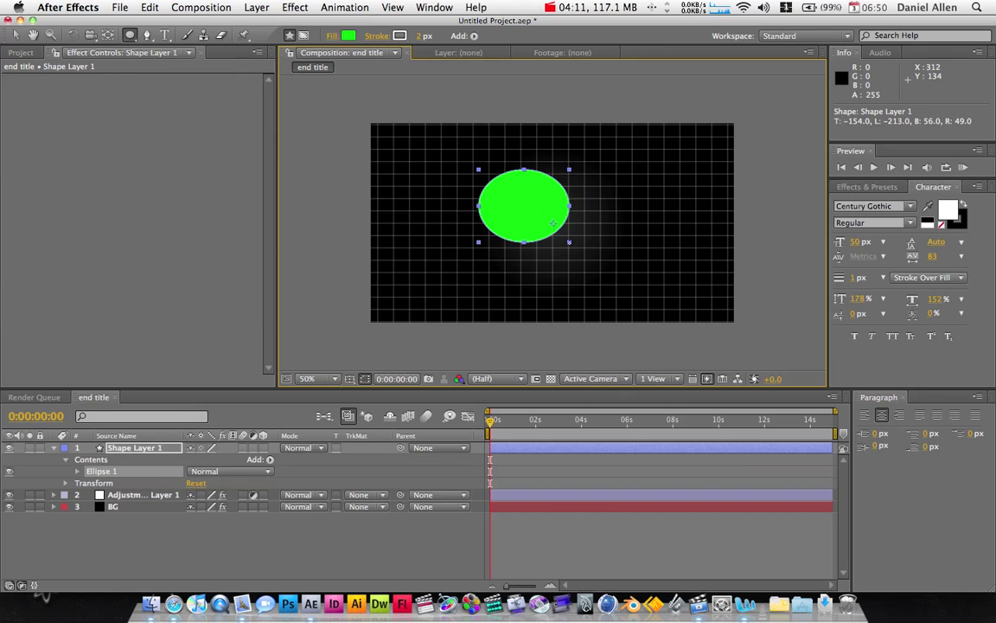
key(cmd+z)
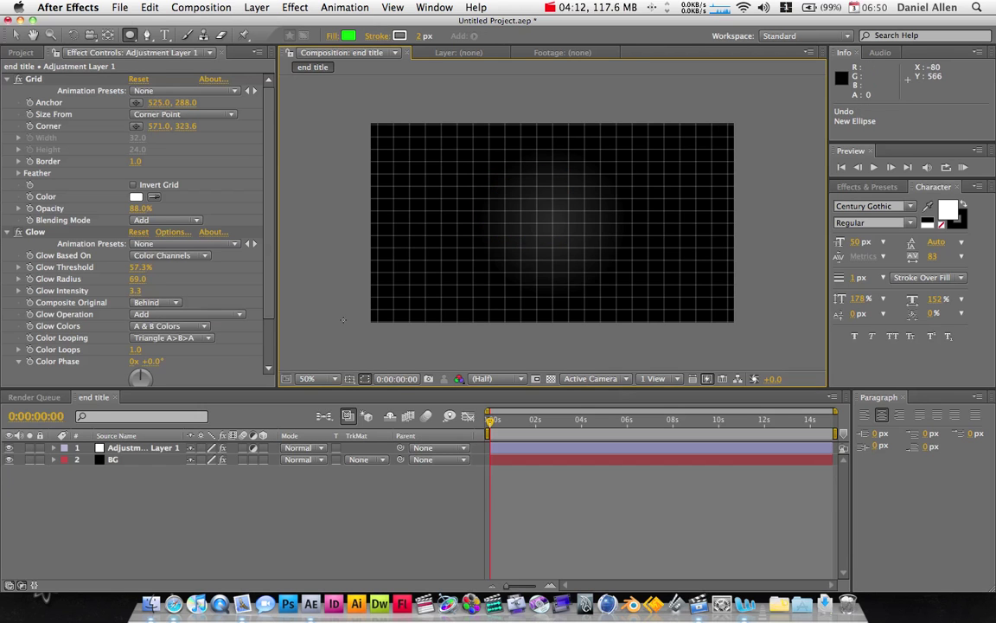
- Draw an elliptical mask on the grid adjustment layer and feather it 465 pixels
click(137, 449)
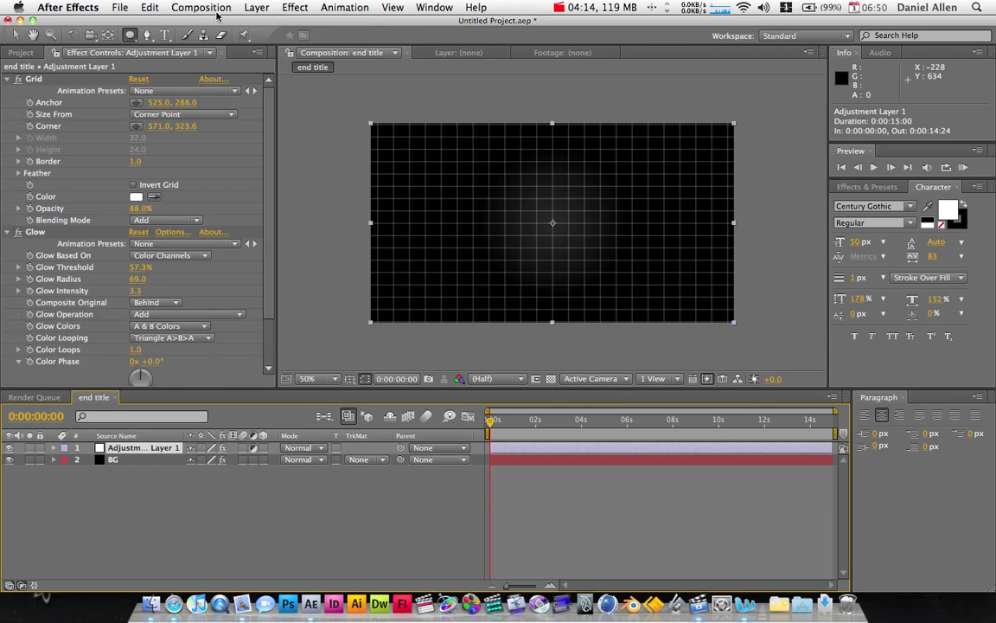
drag(489, 184, 616, 277)
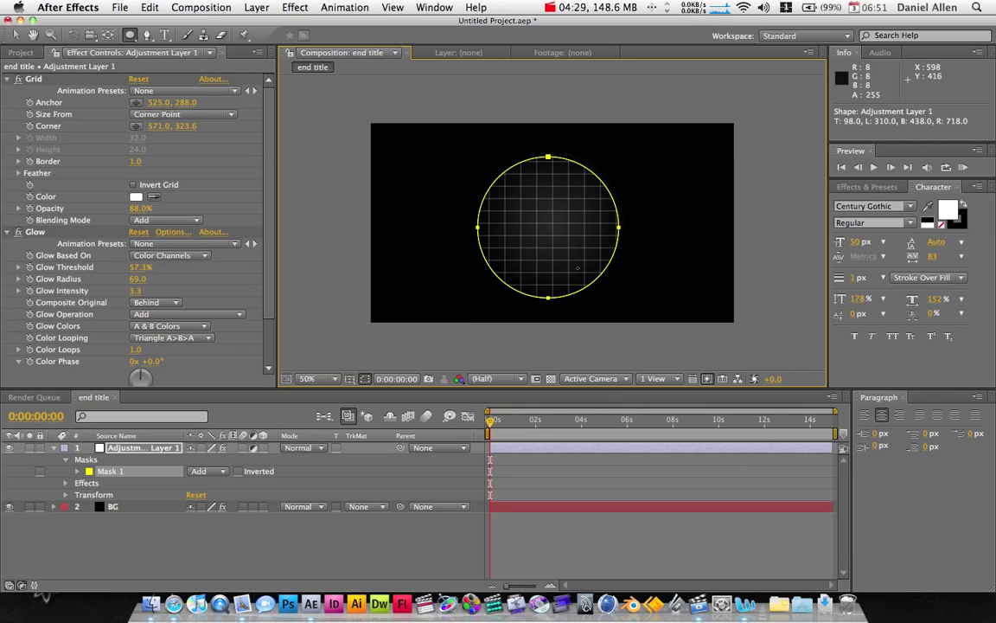
drag(574, 262, 572, 267)
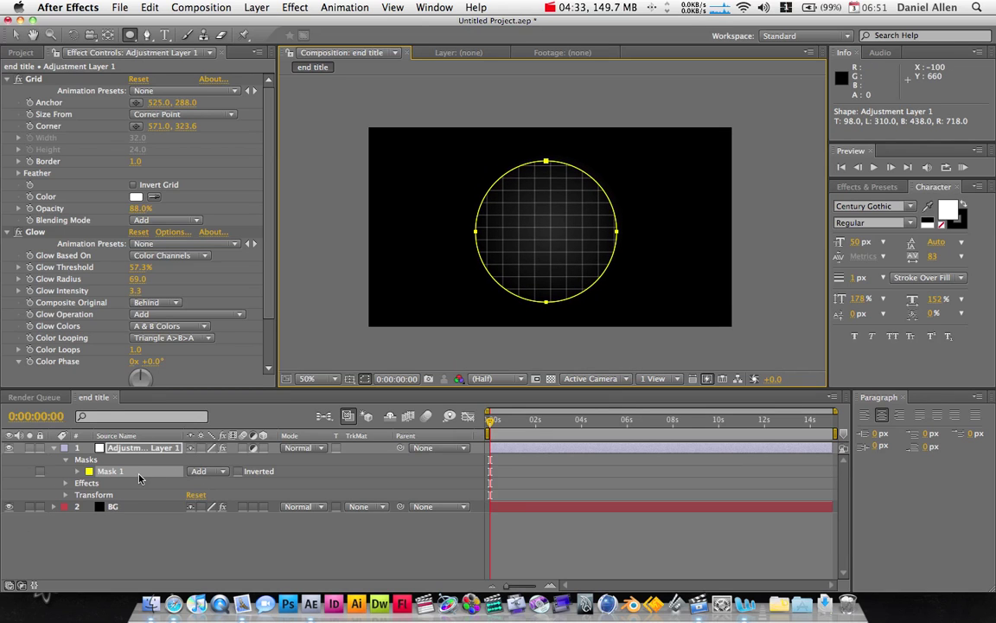
key(f)
drag(208, 471, 433, 476)
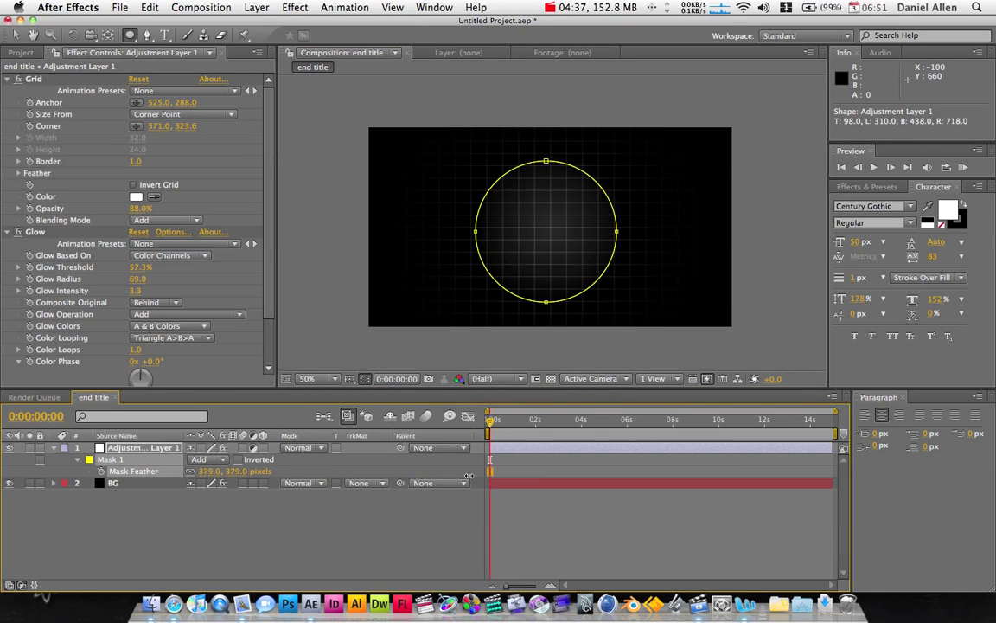
drag(512, 475, 519, 476)
click(350, 486)
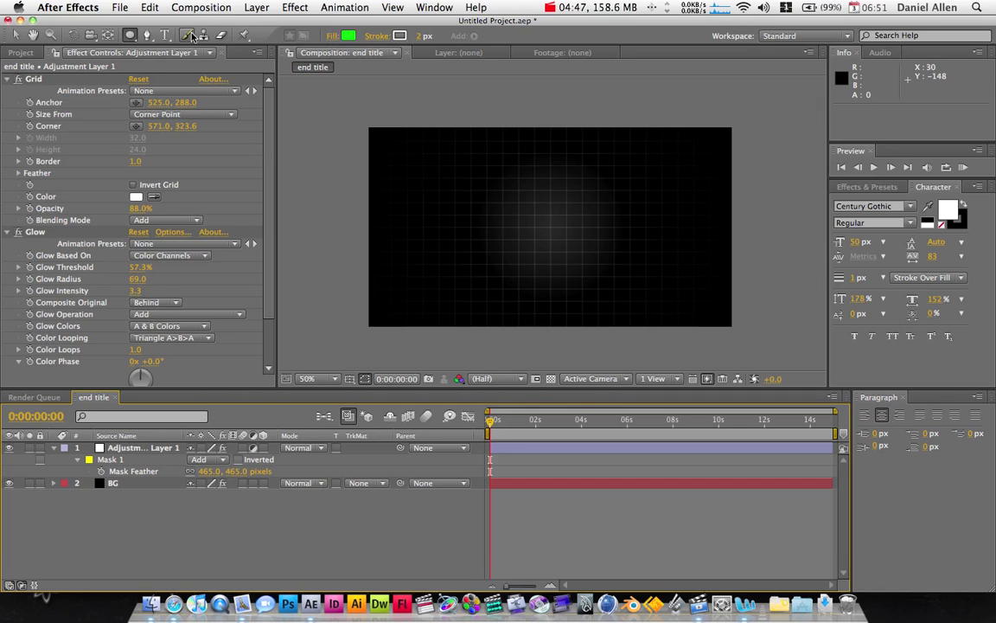
- Create a text layer reading 'END' in the composition
click(164, 34)
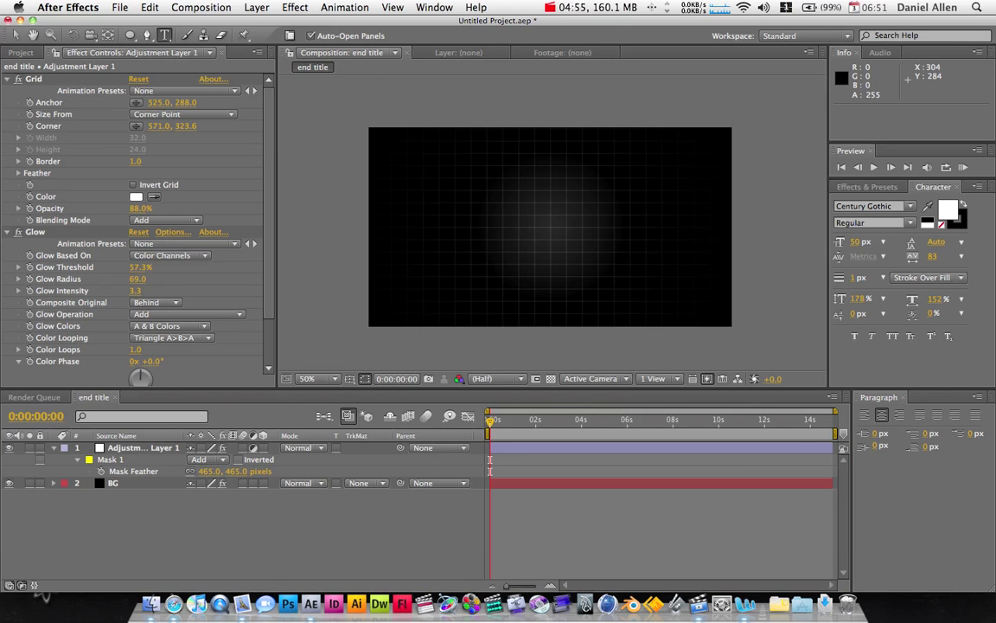
click(474, 218)
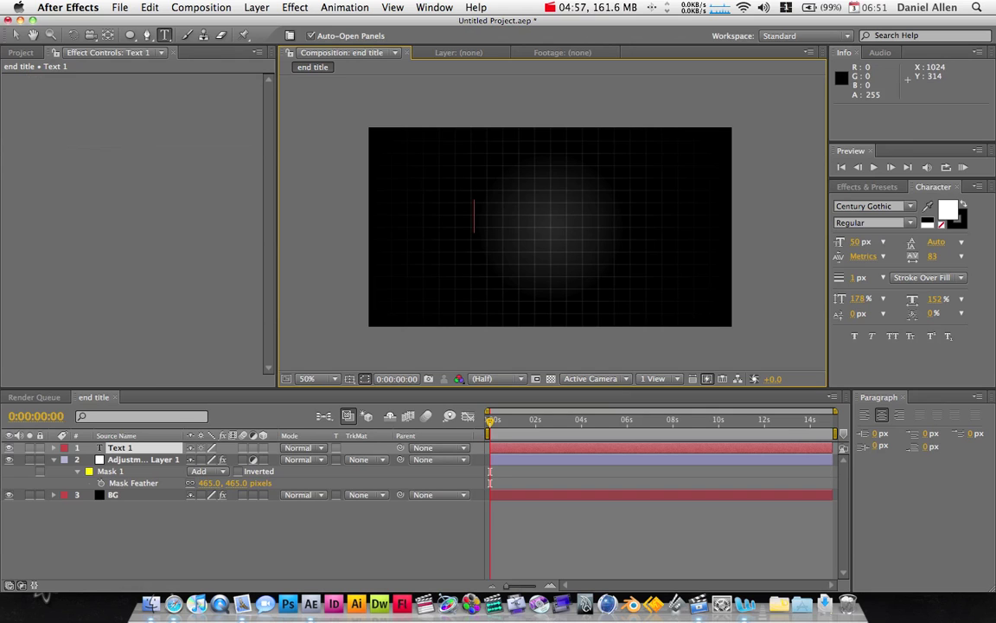
text(END)
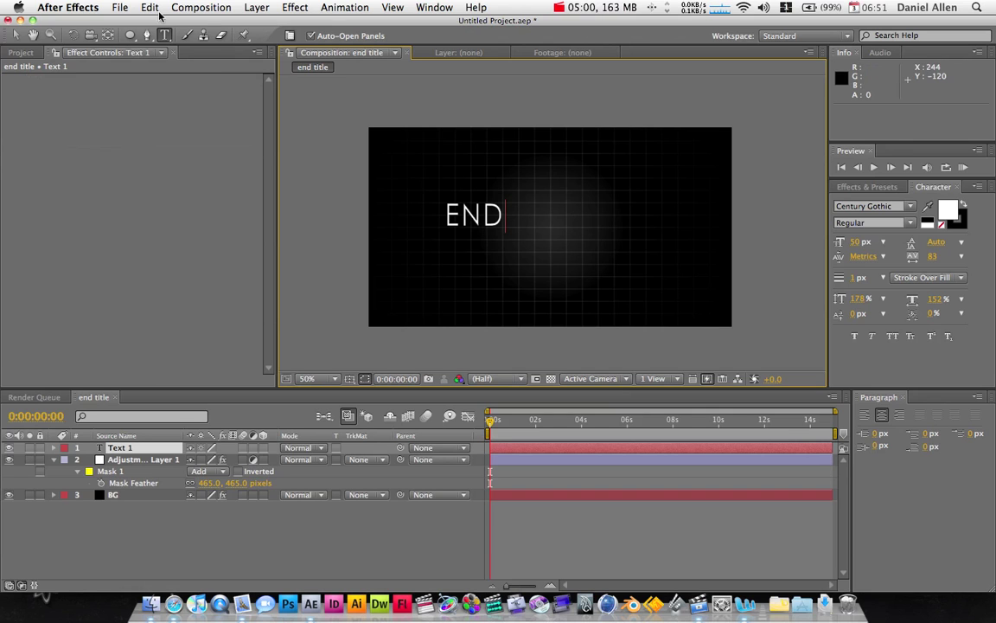
click(16, 34)
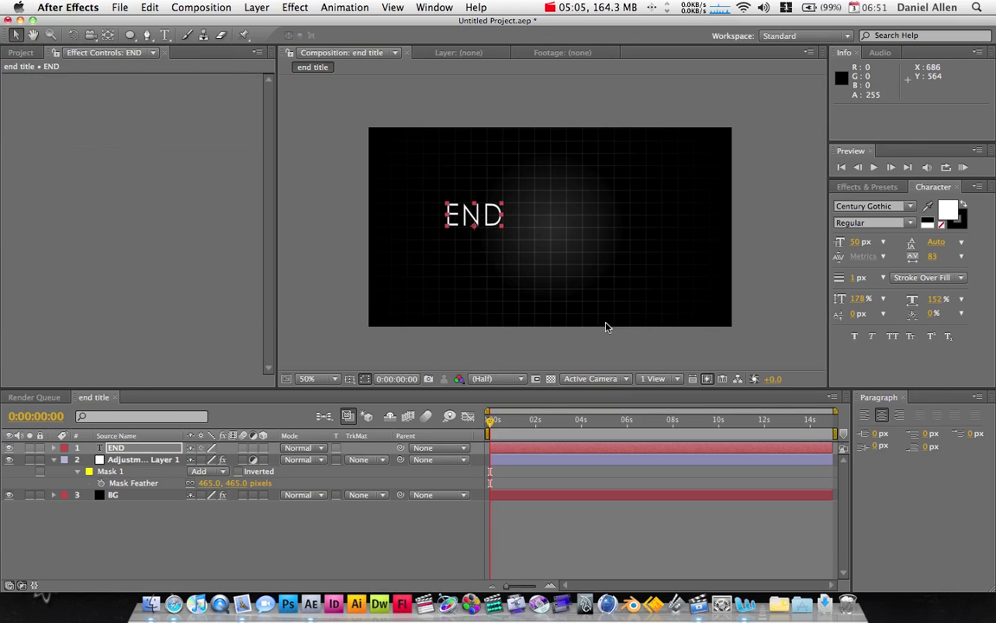
- Scale the END text to 160% and centre it over the grid
key(s)
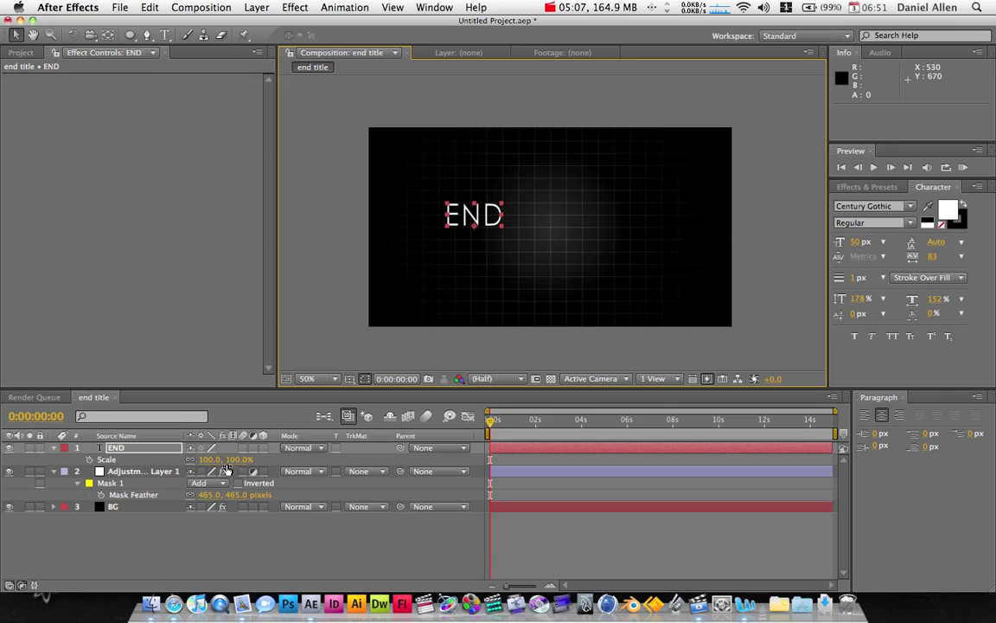
drag(232, 459, 262, 460)
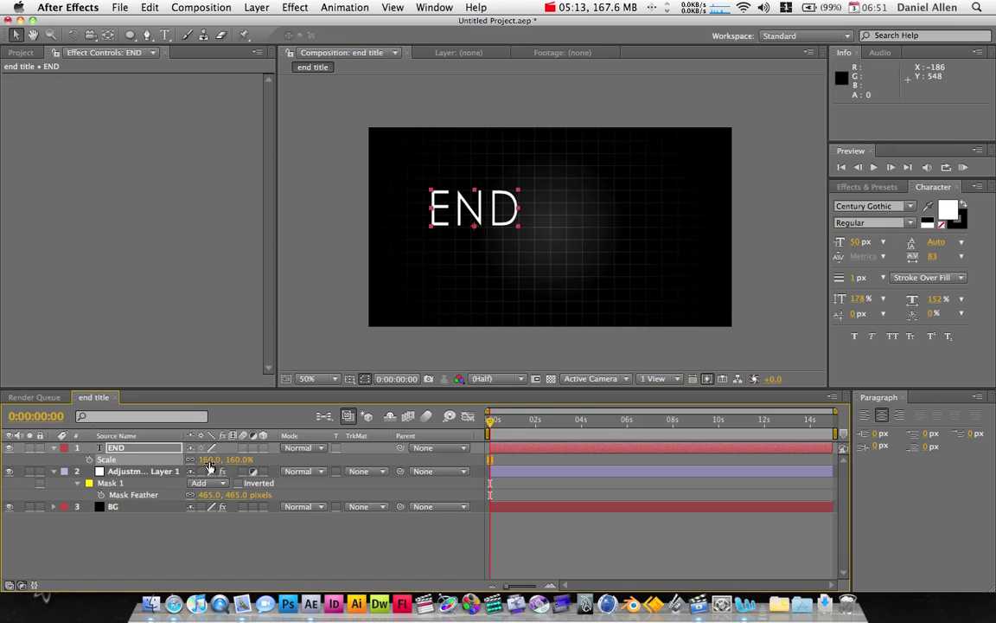
drag(487, 225, 567, 241)
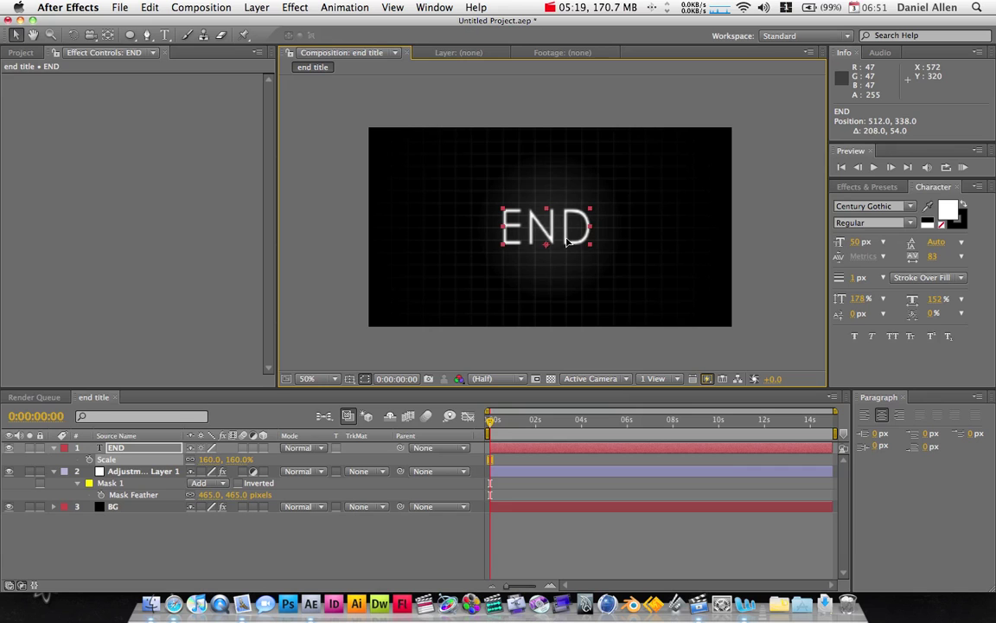
click(294, 209)
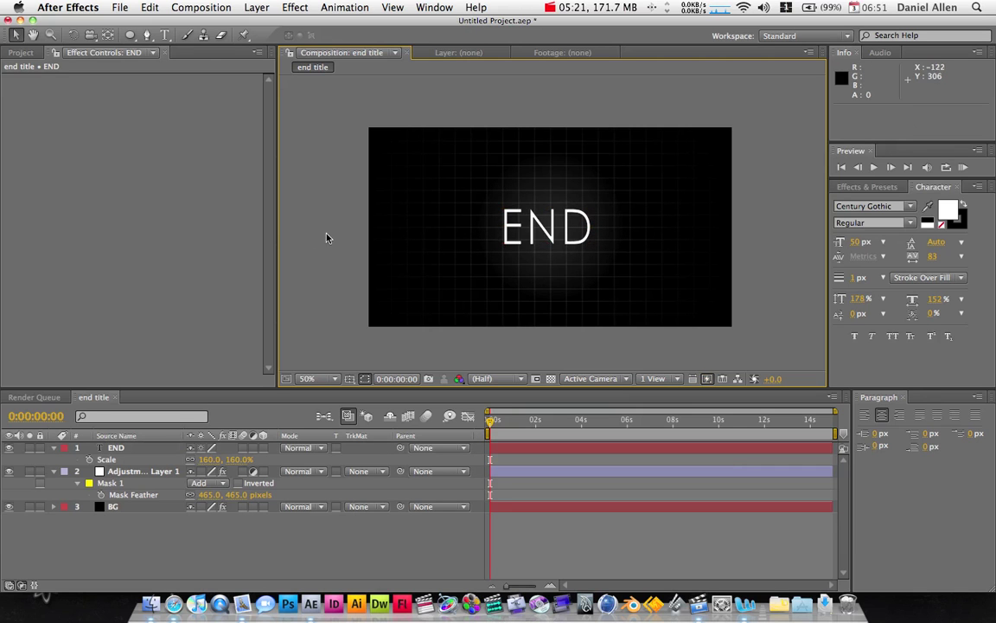
key(period)
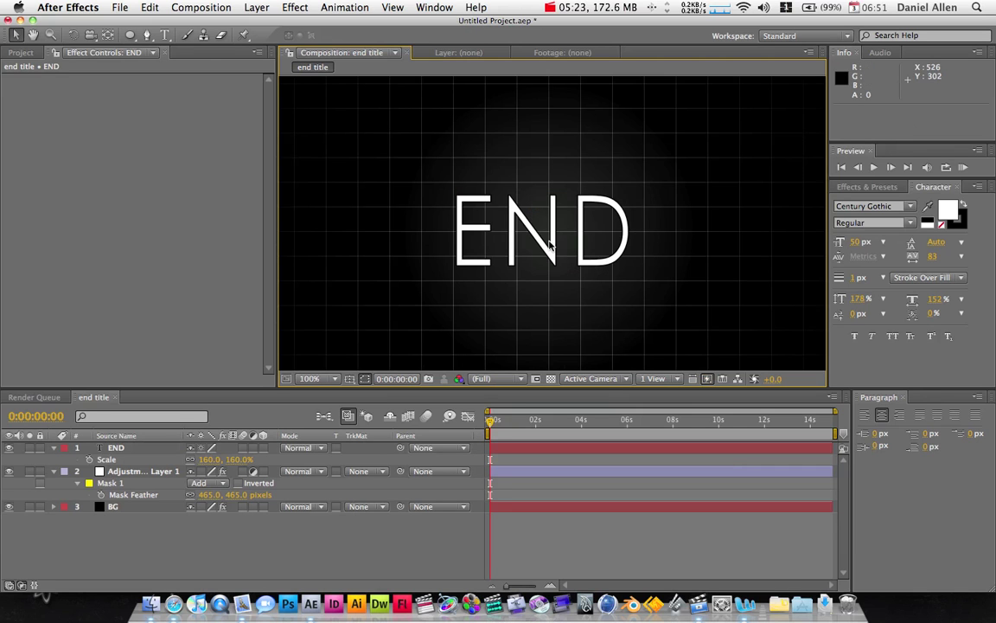
click(577, 238)
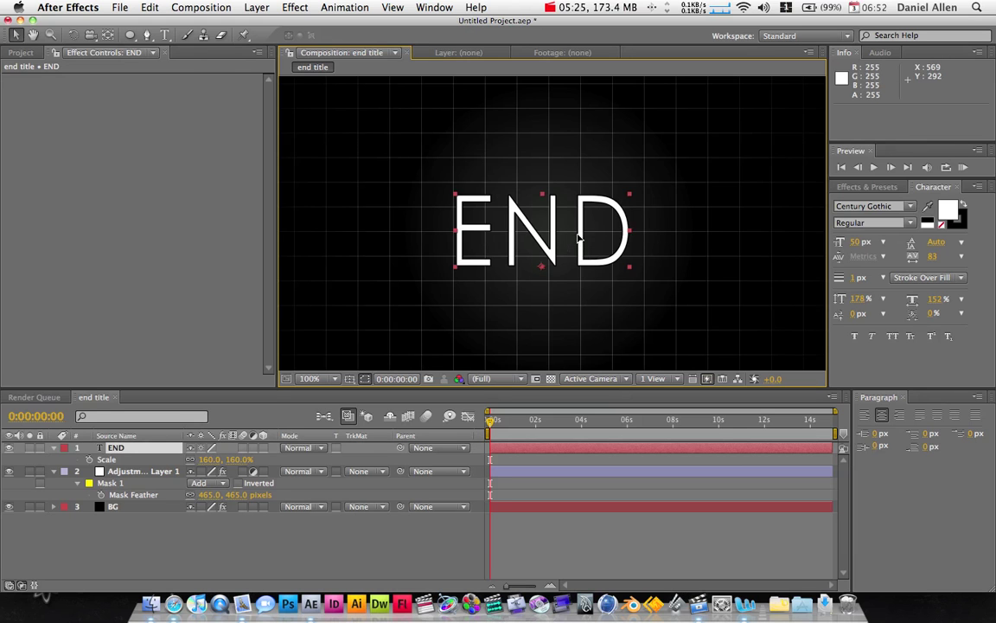
drag(578, 238, 572, 238)
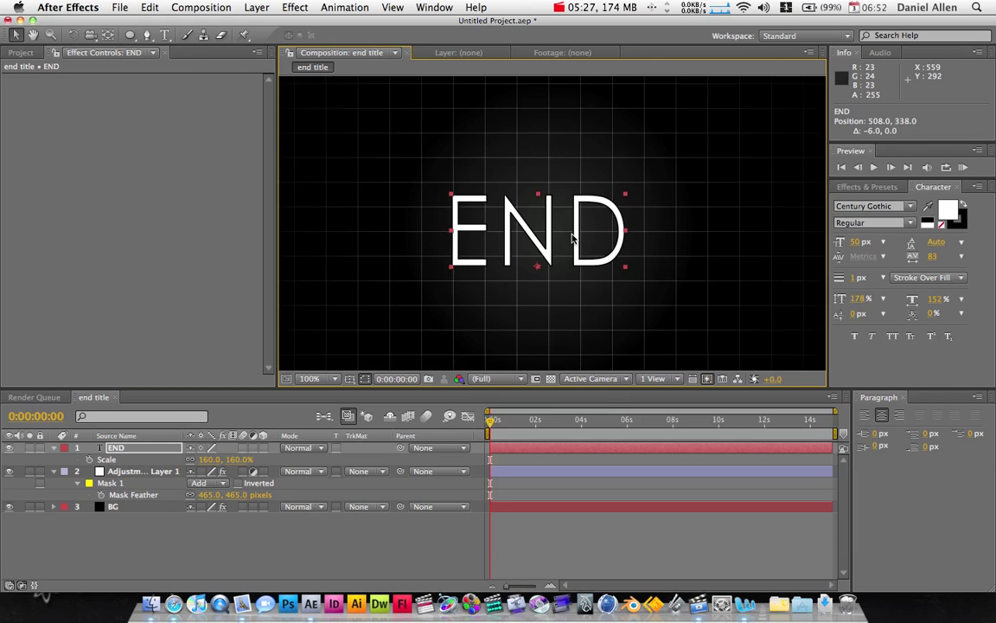
key(comma)
key(comma)
key(comma)
key(comma)
key(comma)
key(comma)
key(period)
key(period)
key(period)
key(period)
key(period)
key(period)
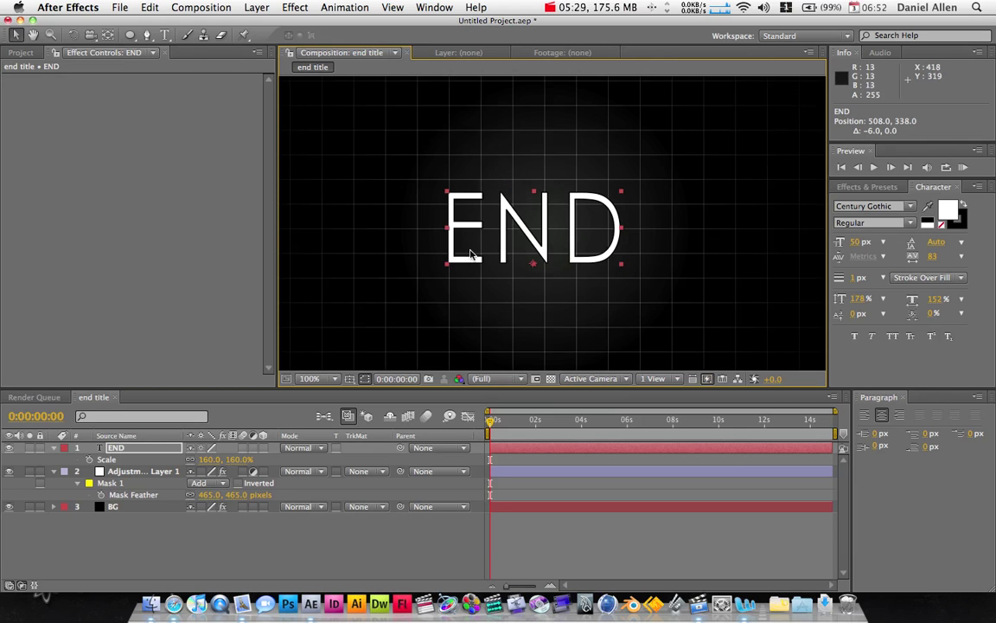
key(comma)
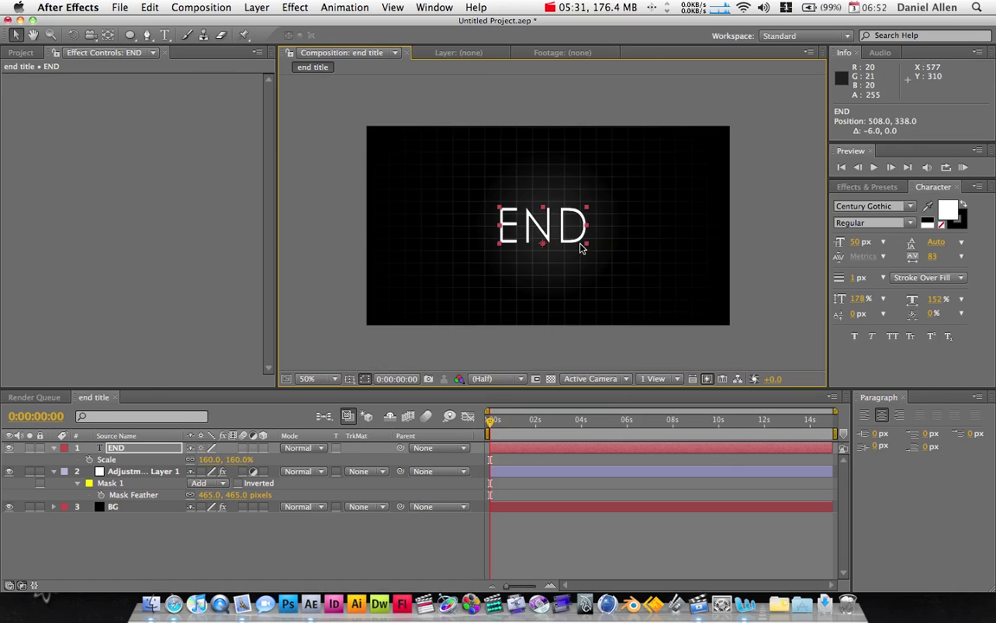
click(158, 540)
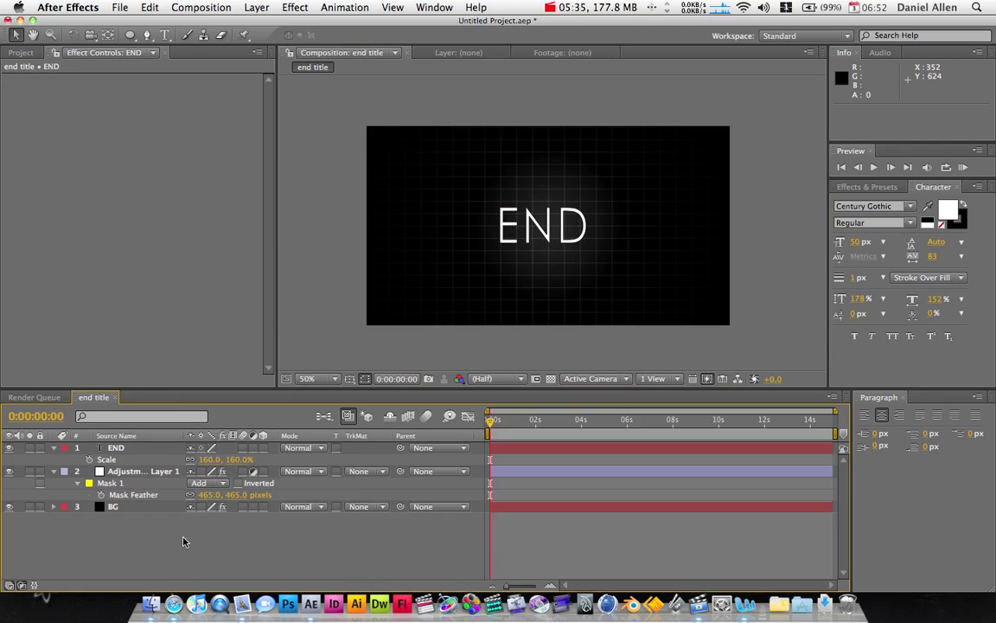
- Create a new full-frame deep blue solid layer named 'line' atop the END composition
right_click(184, 536)
mouse_move(216, 457)
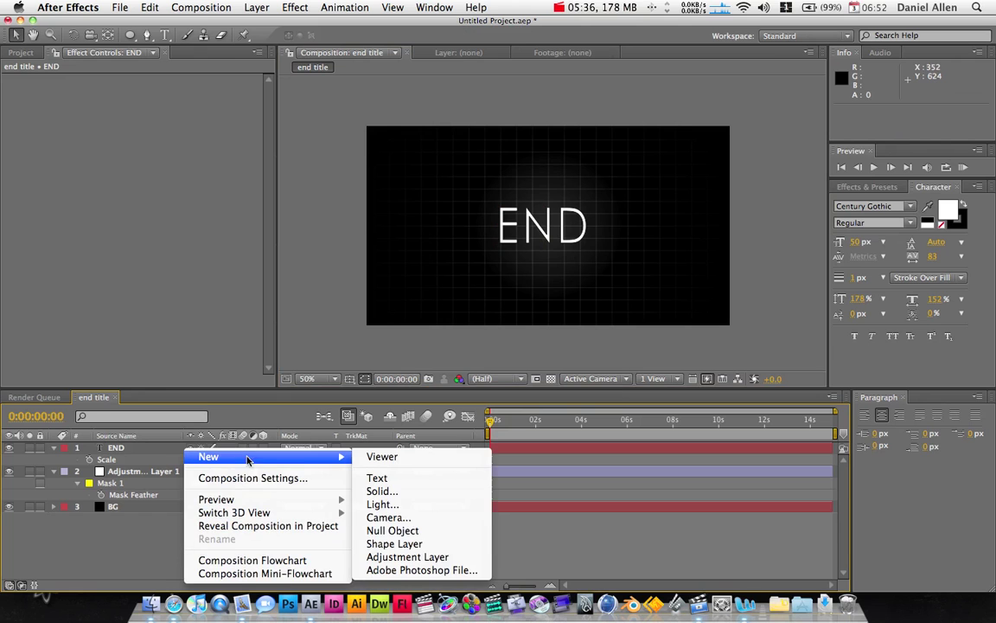
click(406, 492)
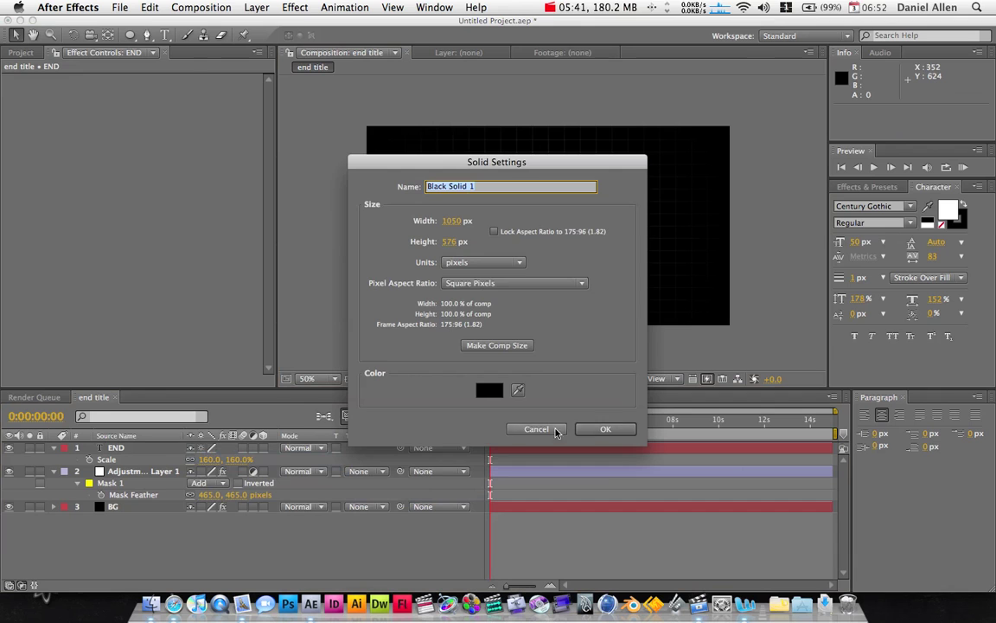
click(489, 390)
click(506, 300)
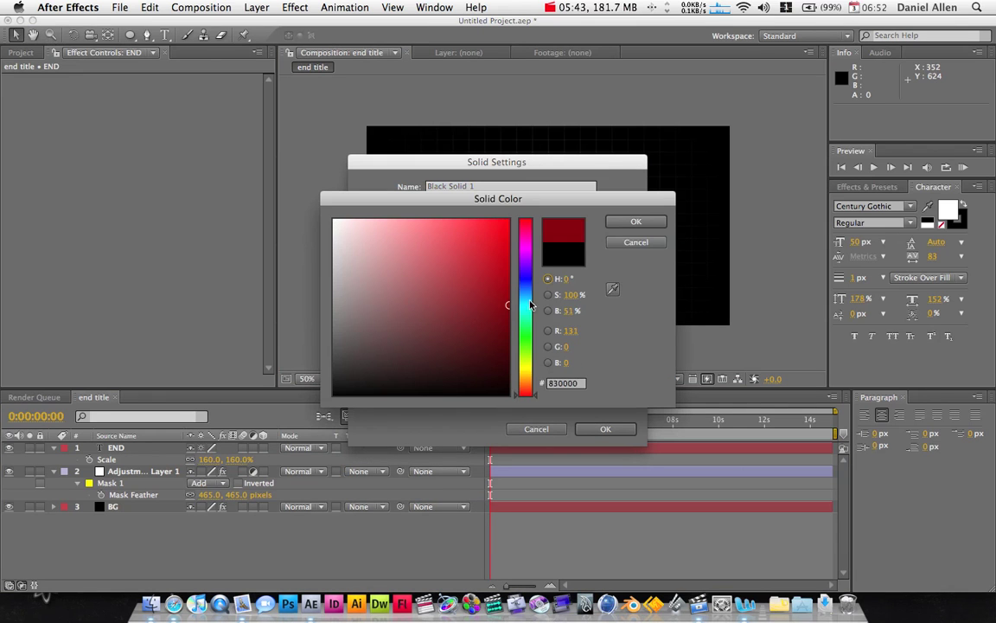
click(525, 278)
click(636, 221)
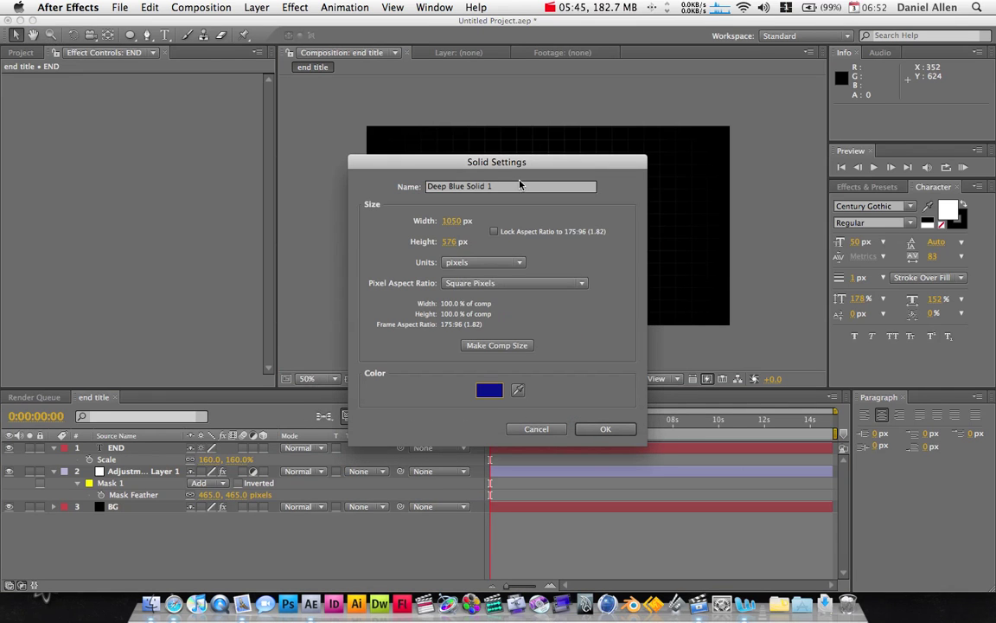
click(458, 186)
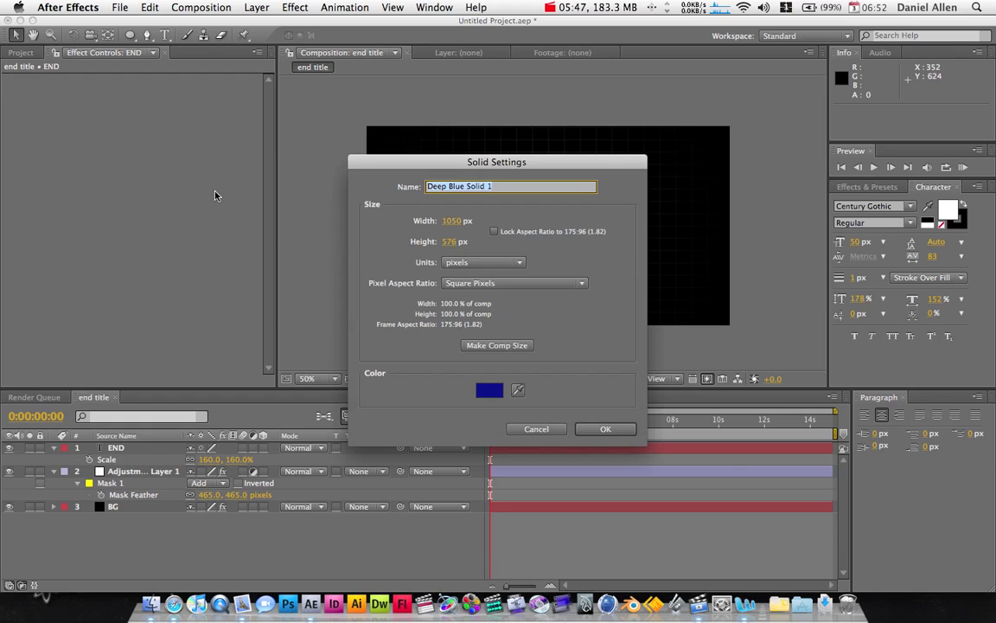
text(line)
key(Return)
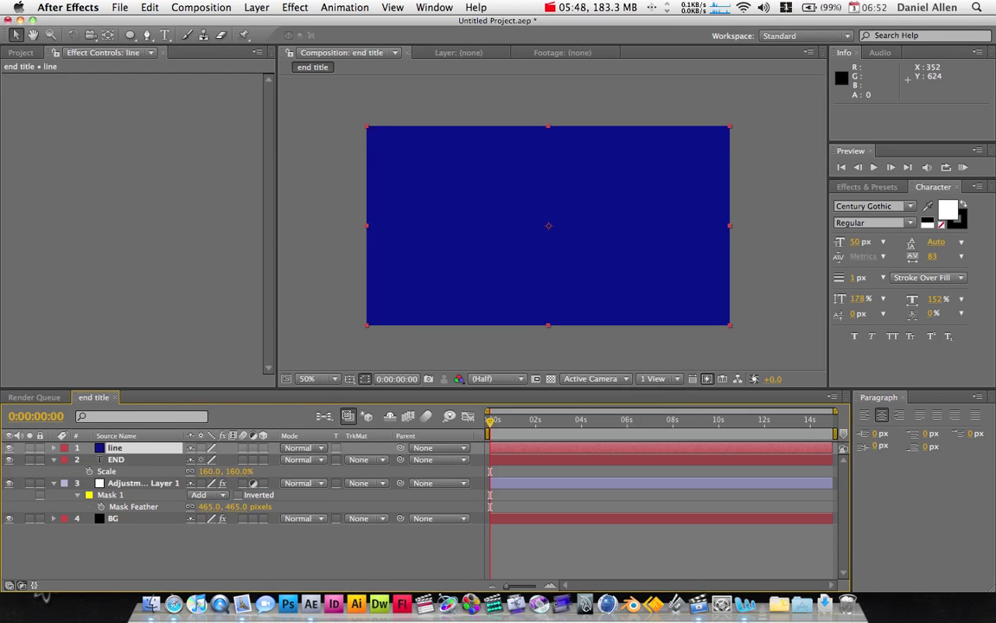
- Hide the line solid, sketch and undo a test Pen path, and view at full size
click(10, 448)
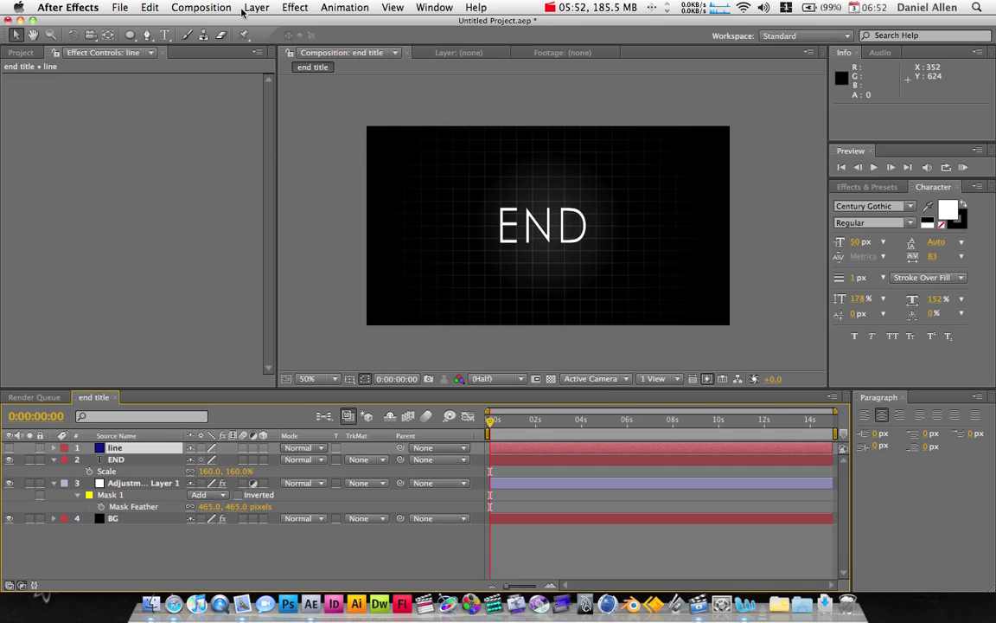
click(146, 35)
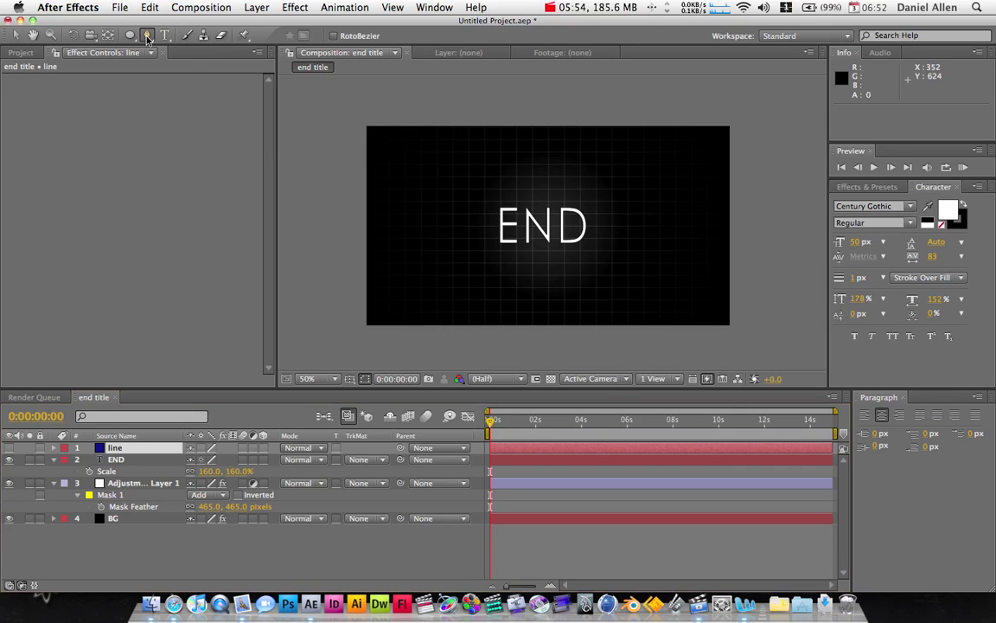
click(428, 227)
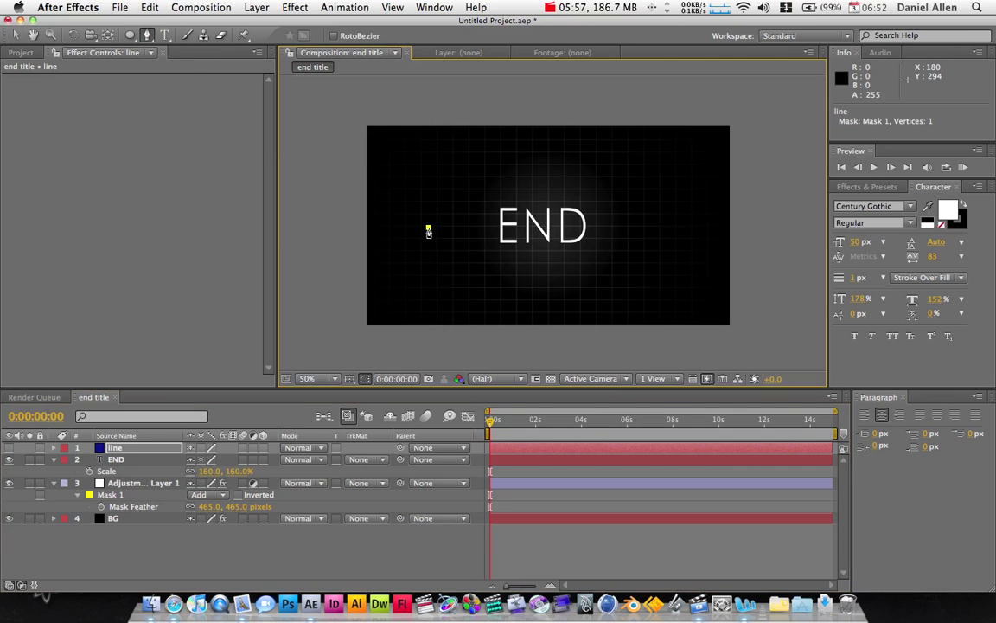
click(513, 228)
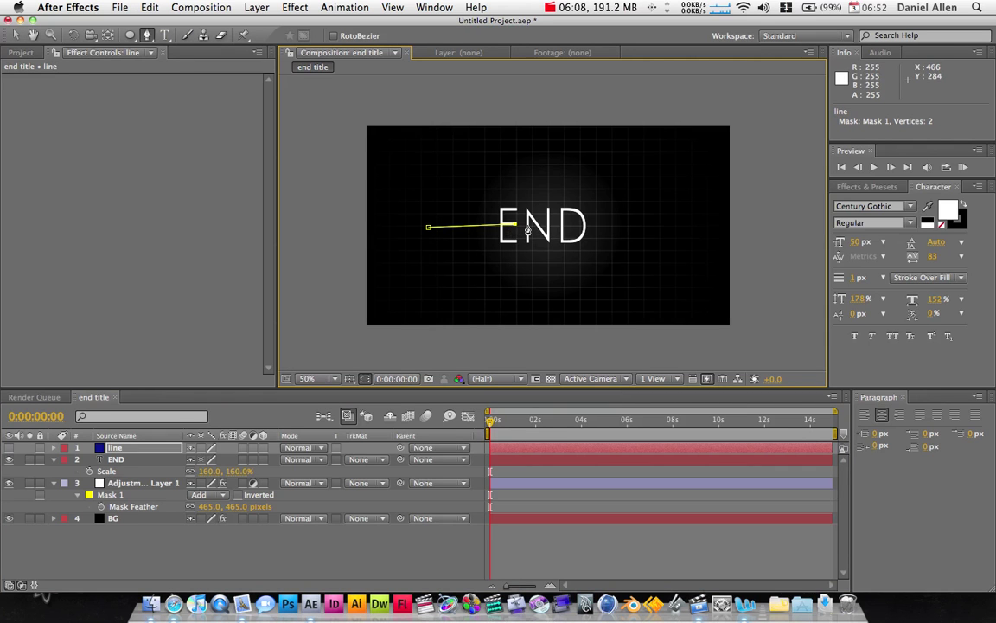
key(super+z)
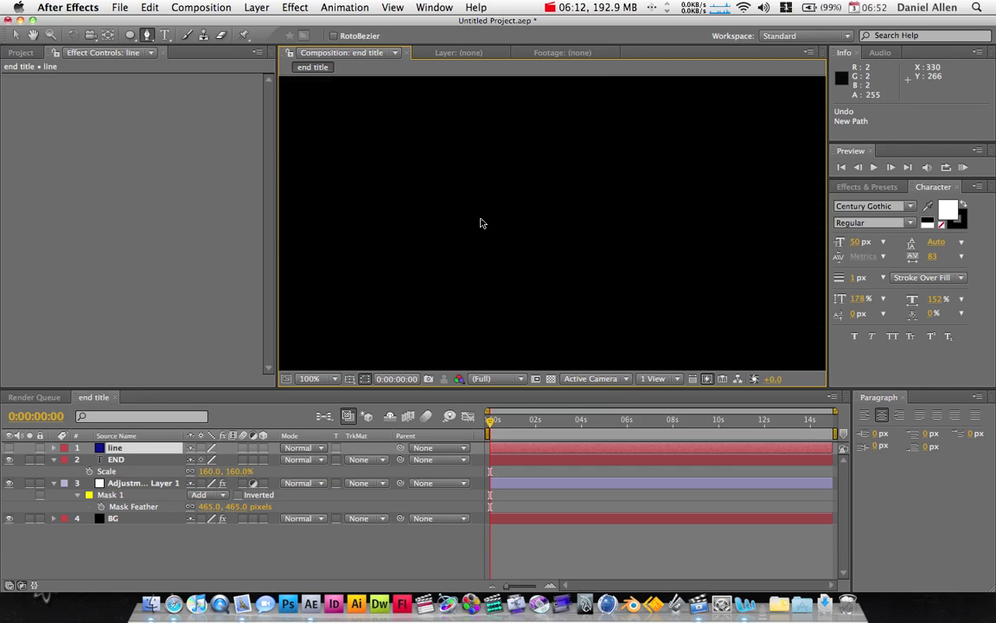
key(period)
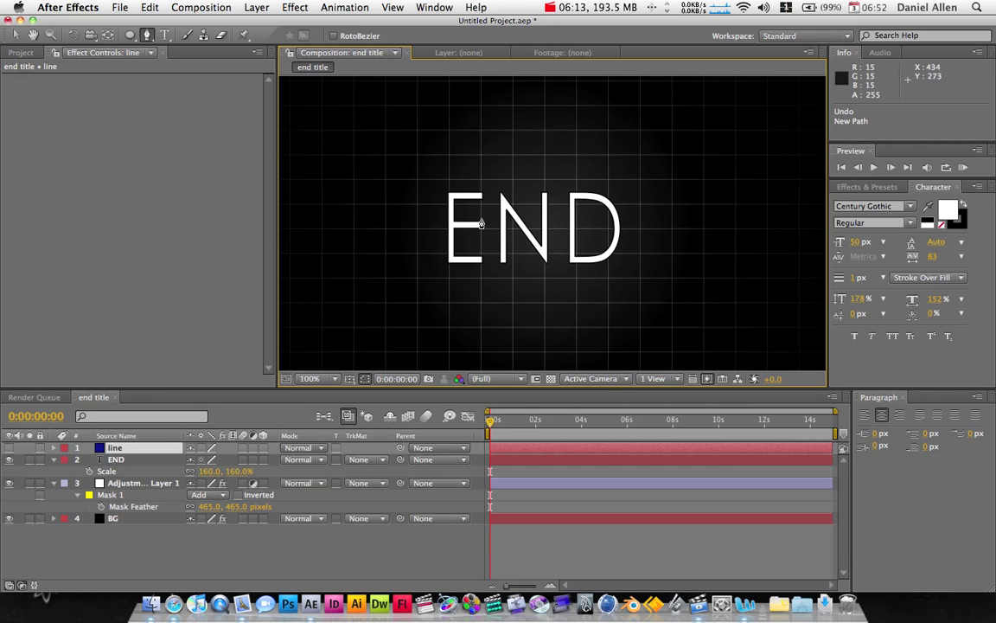
- Drag the END text layer 6 px down so its position reads 508, 344
click(112, 462)
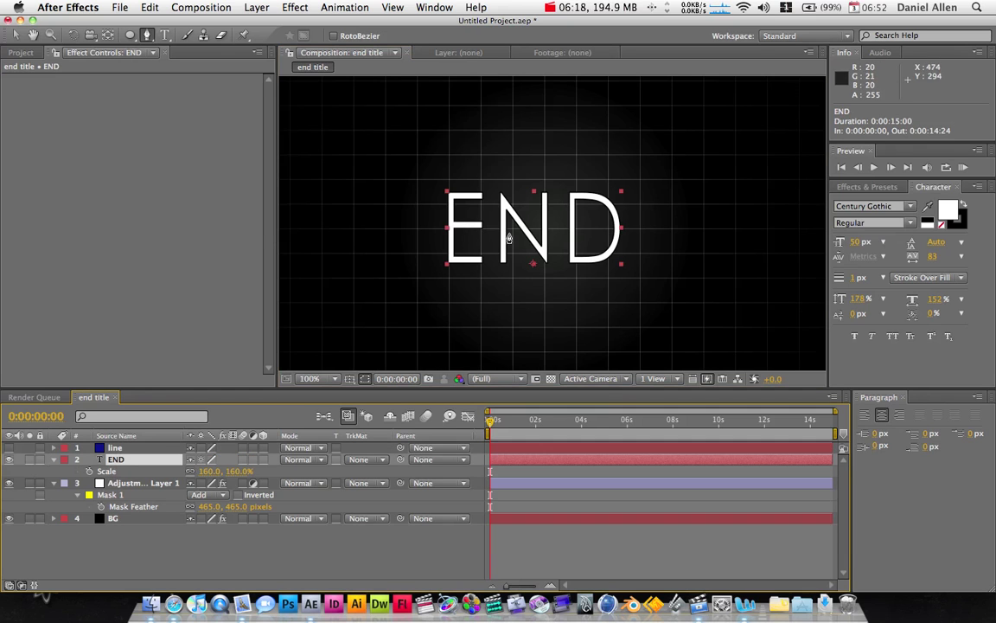
key(v)
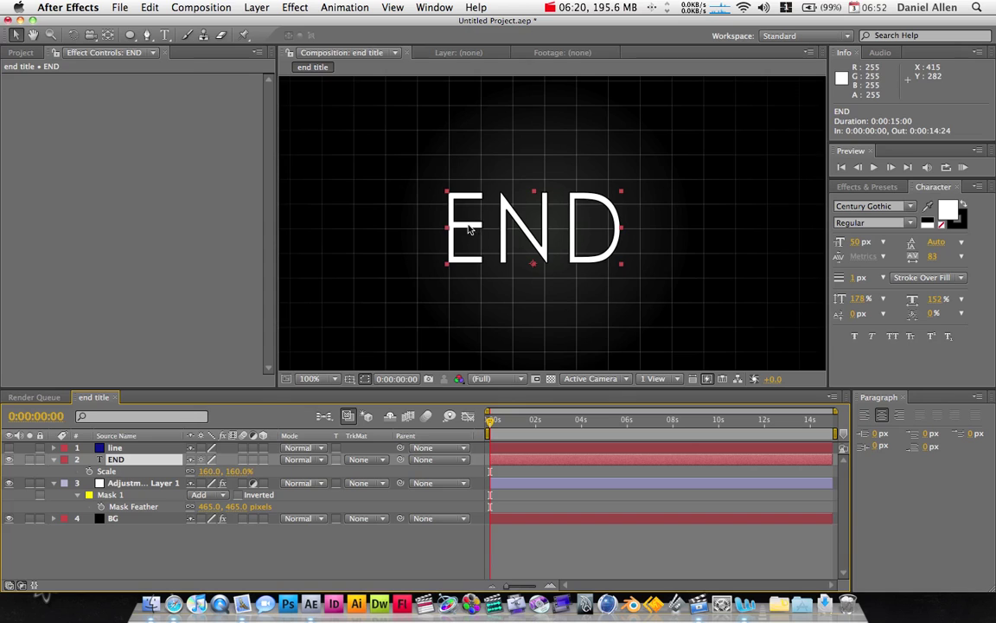
drag(466, 226, 468, 232)
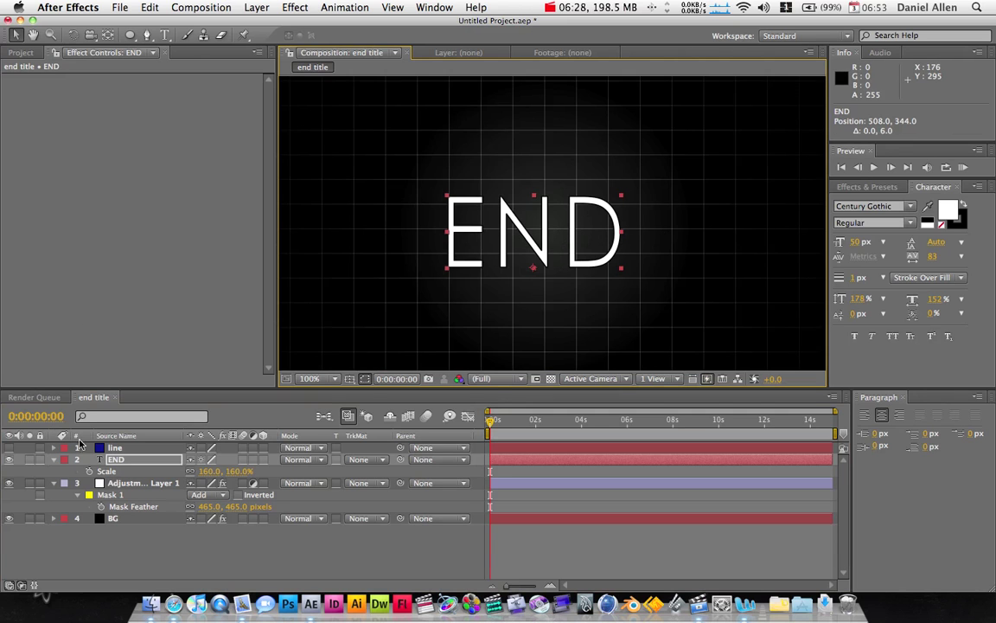
key(g)
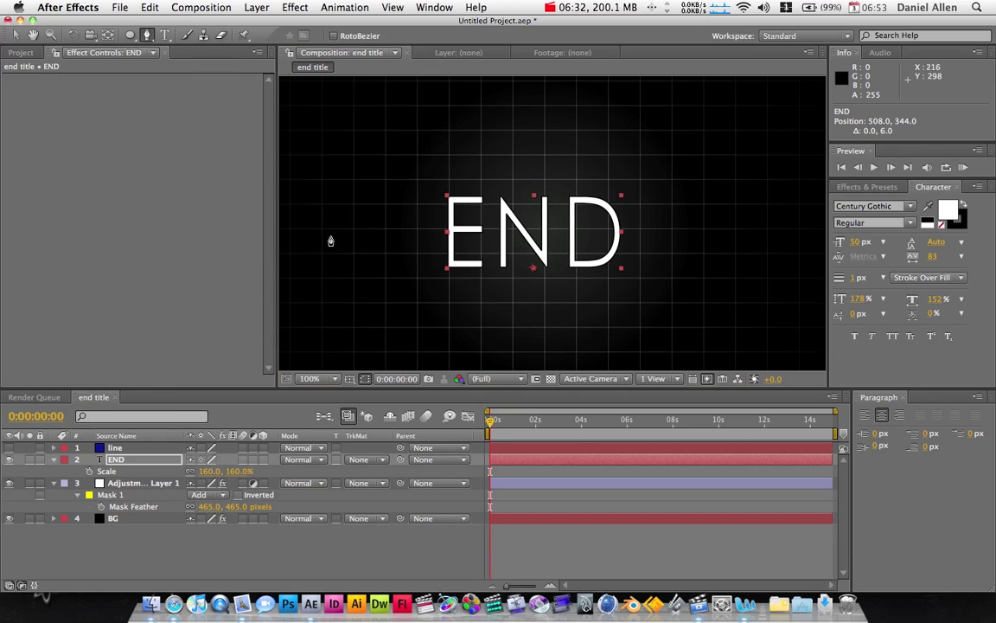
key(comma)
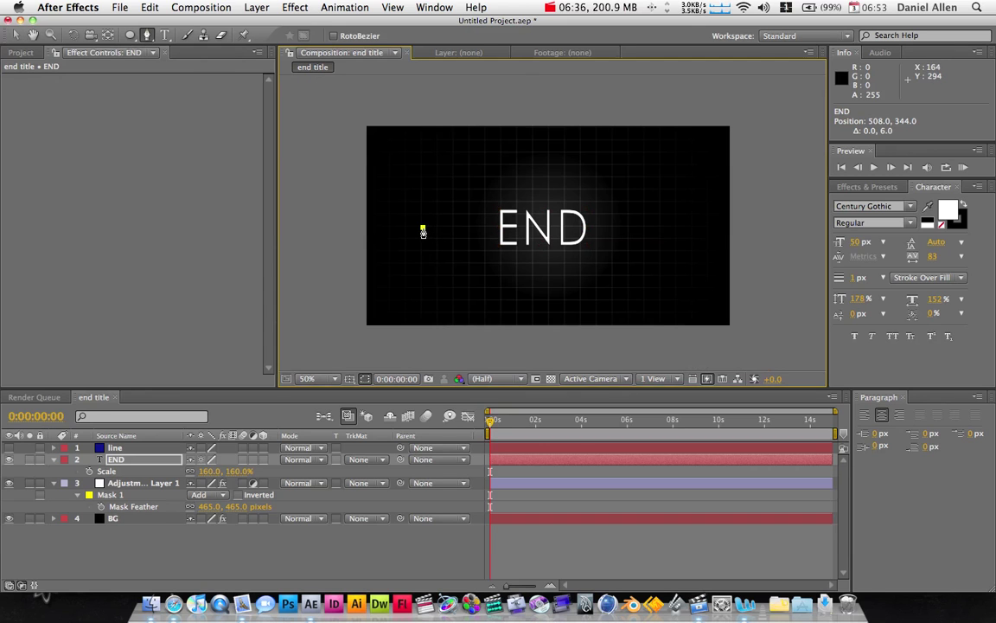
- Draw a mask path on END from left of the title, down the N's diagonal, past the D
click(422, 227)
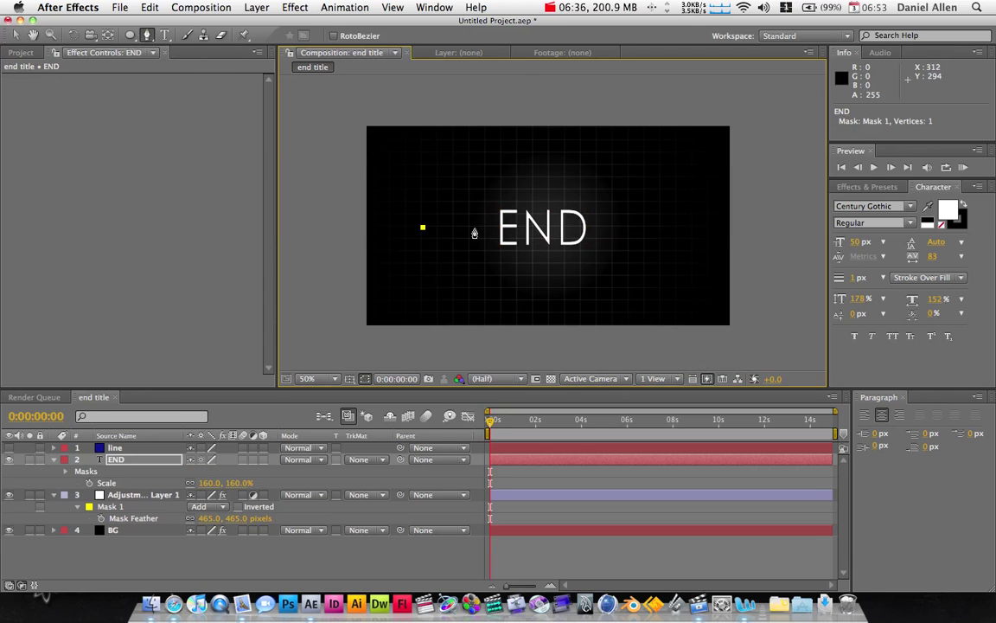
click(527, 229)
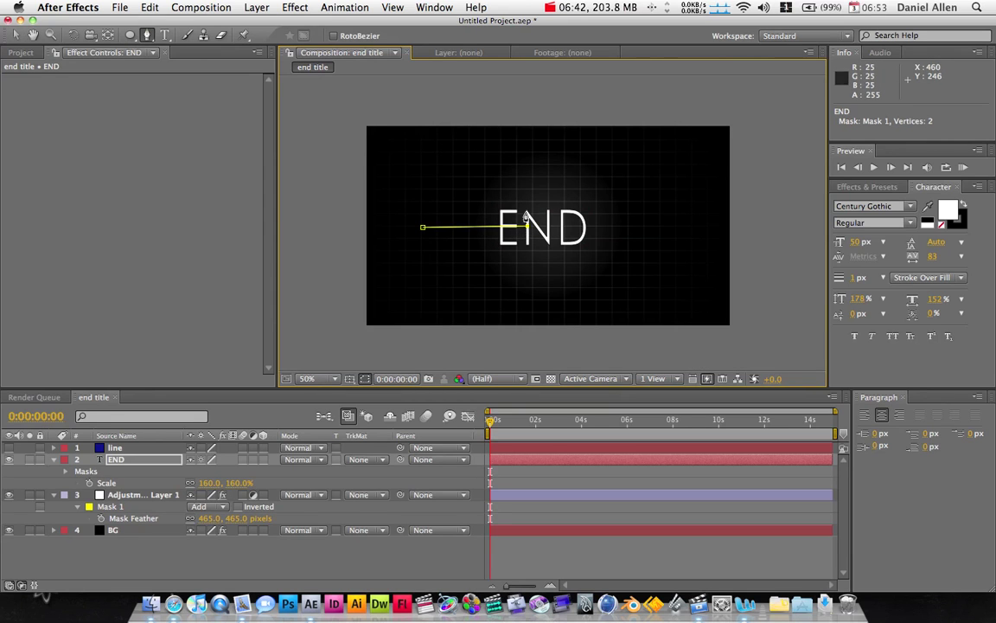
click(526, 214)
click(548, 244)
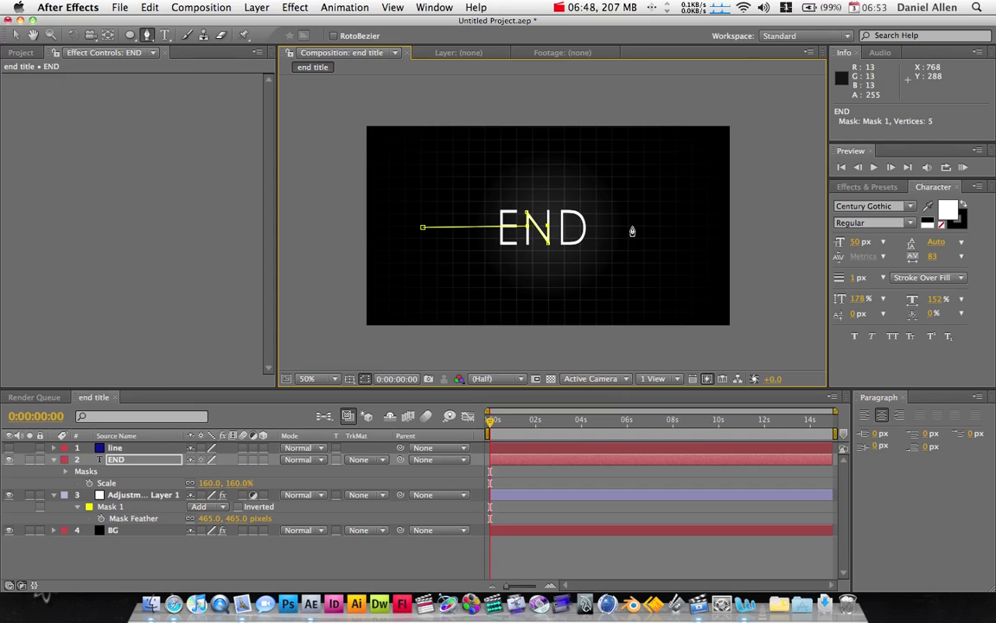
click(683, 226)
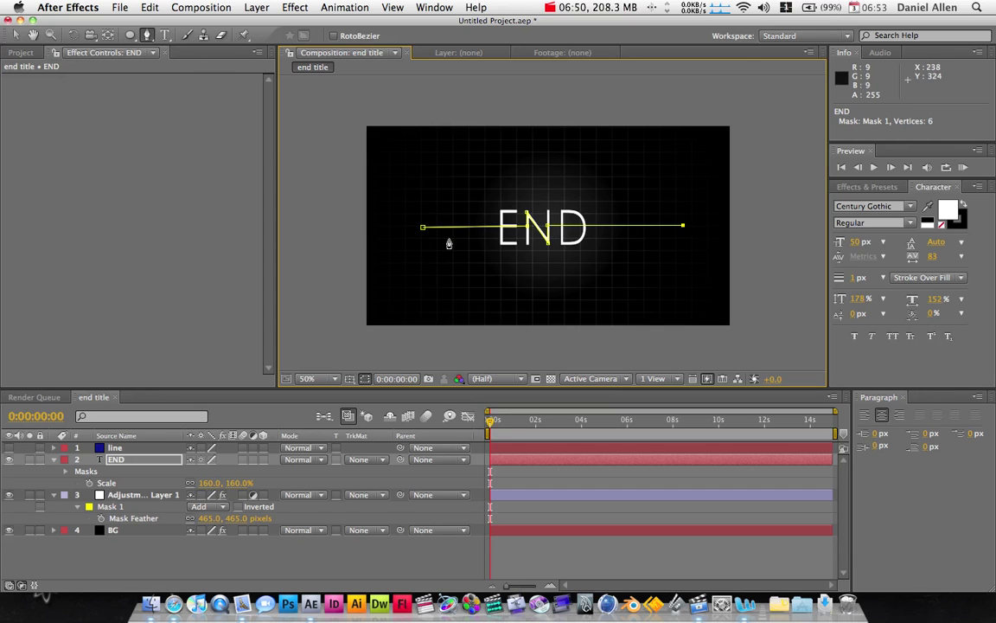
- Zoom in and snap path points to the N's top-left and bottom-right corners
scroll(418, 222, up, 2)
scroll(467, 262, down, 4)
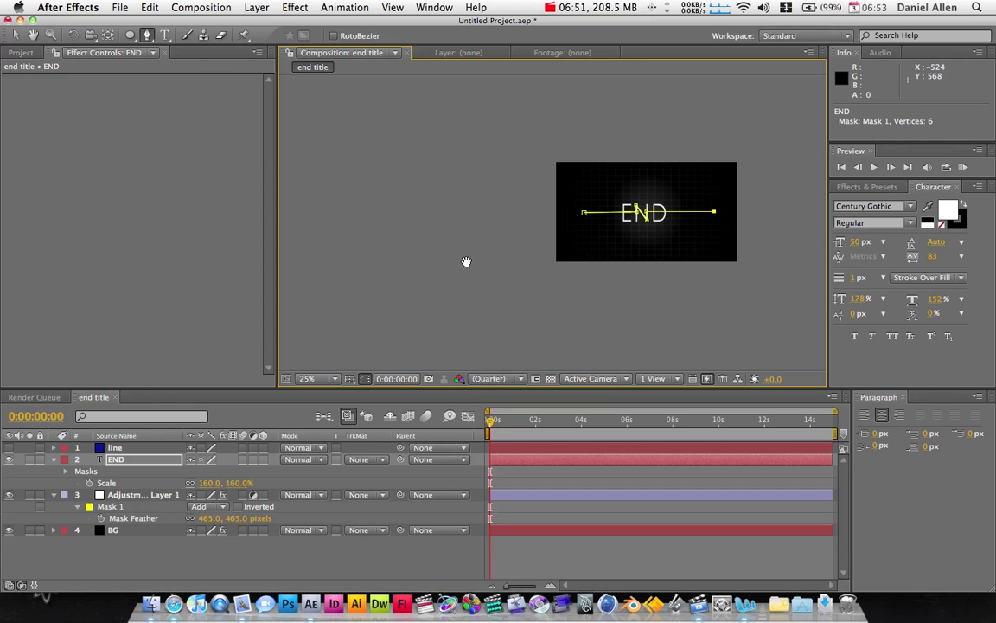
scroll(623, 276, right, 2)
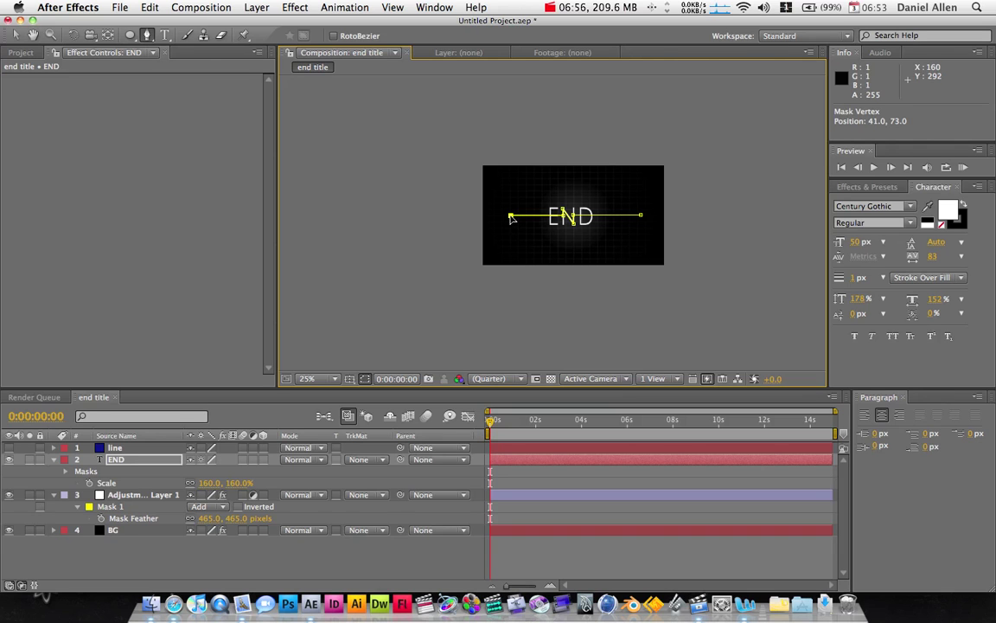
scroll(515, 222, up, 2)
scroll(517, 222, up, 4)
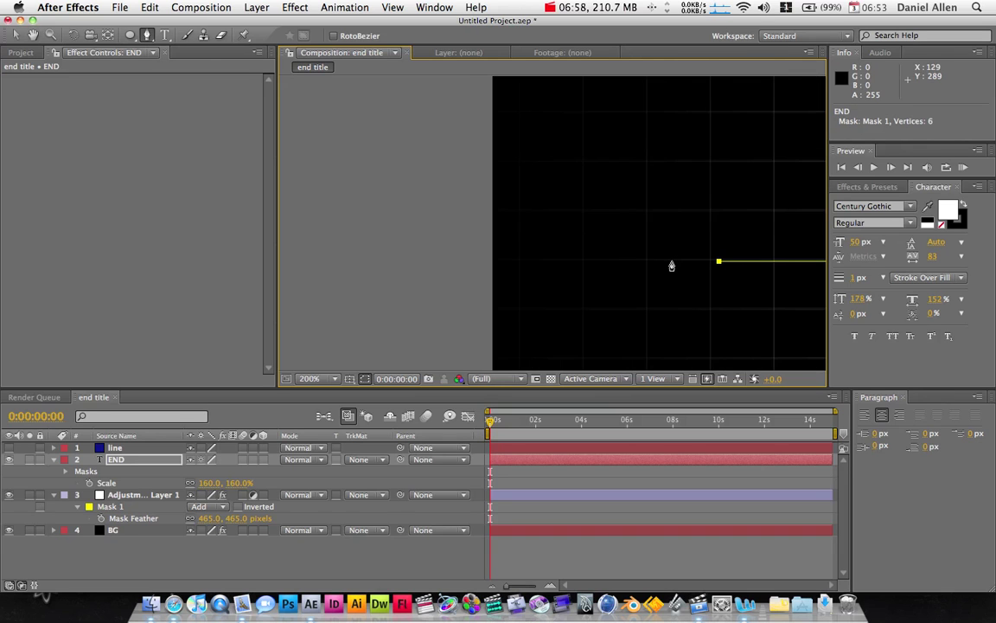
drag(682, 267, 305, 218)
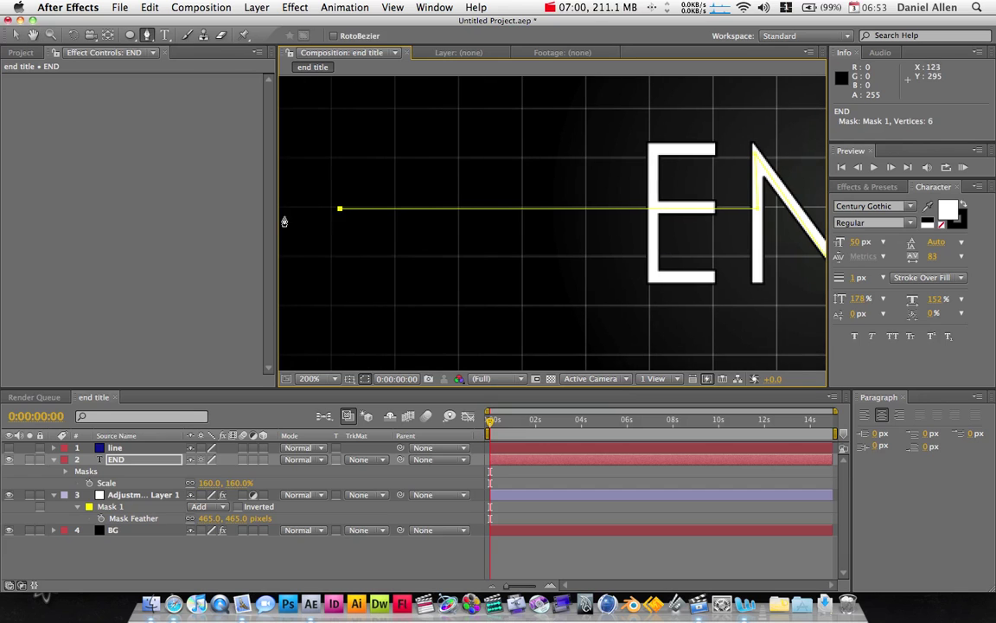
drag(522, 258, 167, 273)
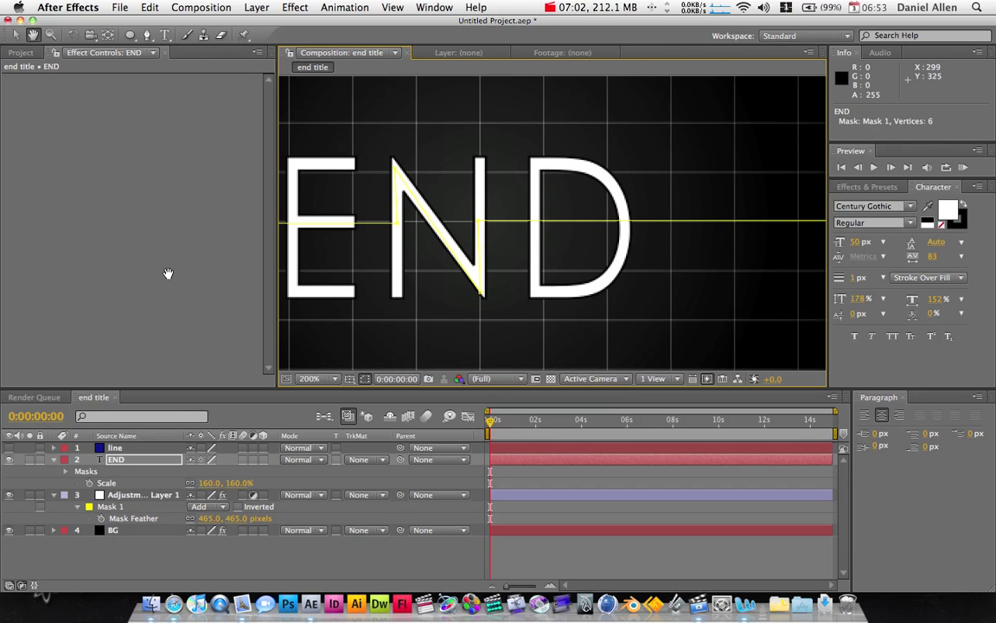
key(g)
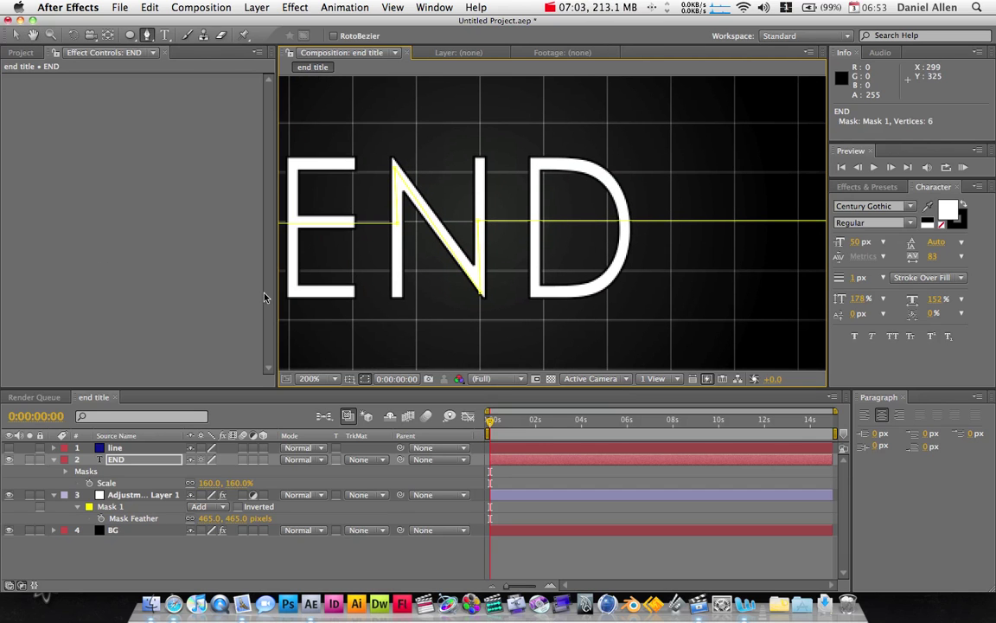
click(482, 295)
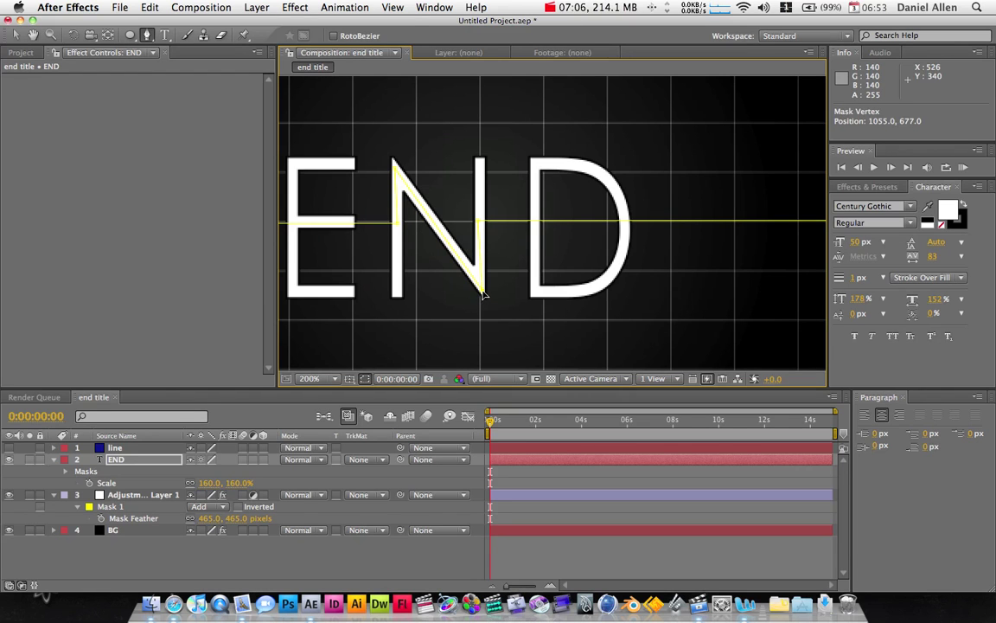
click(396, 169)
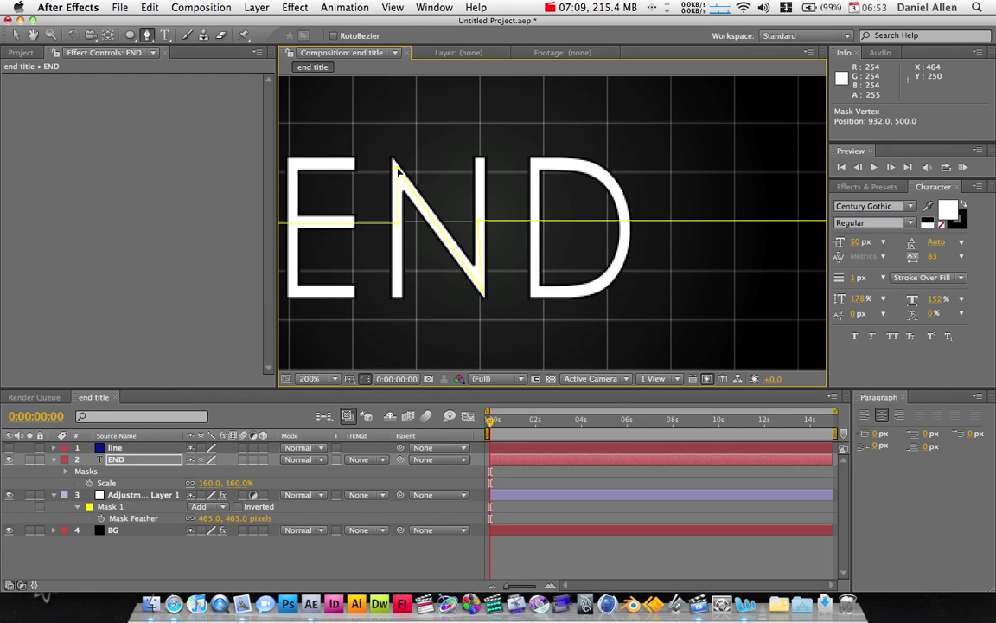
click(481, 223)
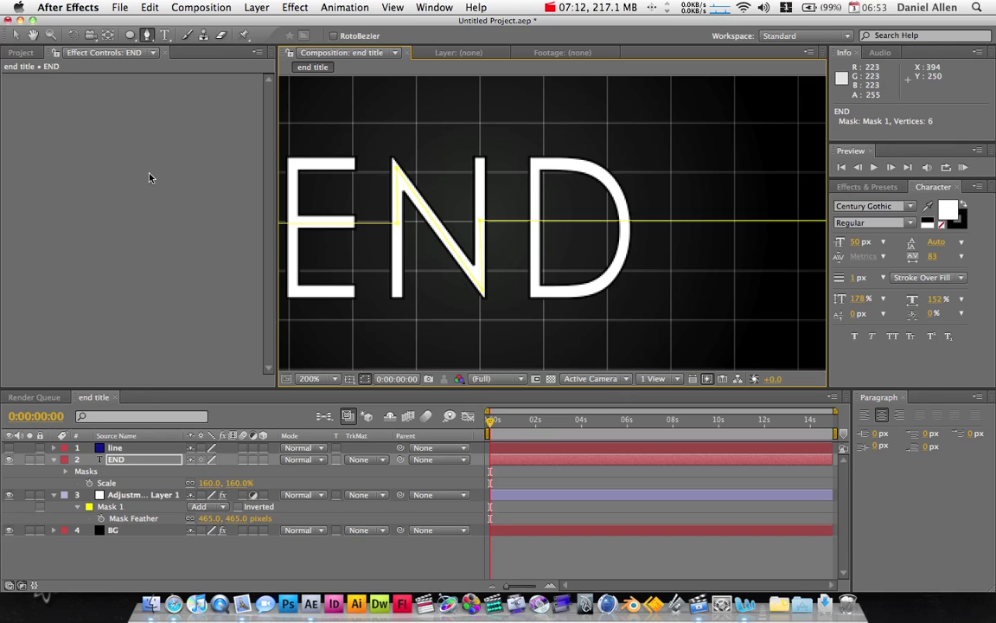
- Delete the mask from the END text layer
scroll(318, 215, down, 2)
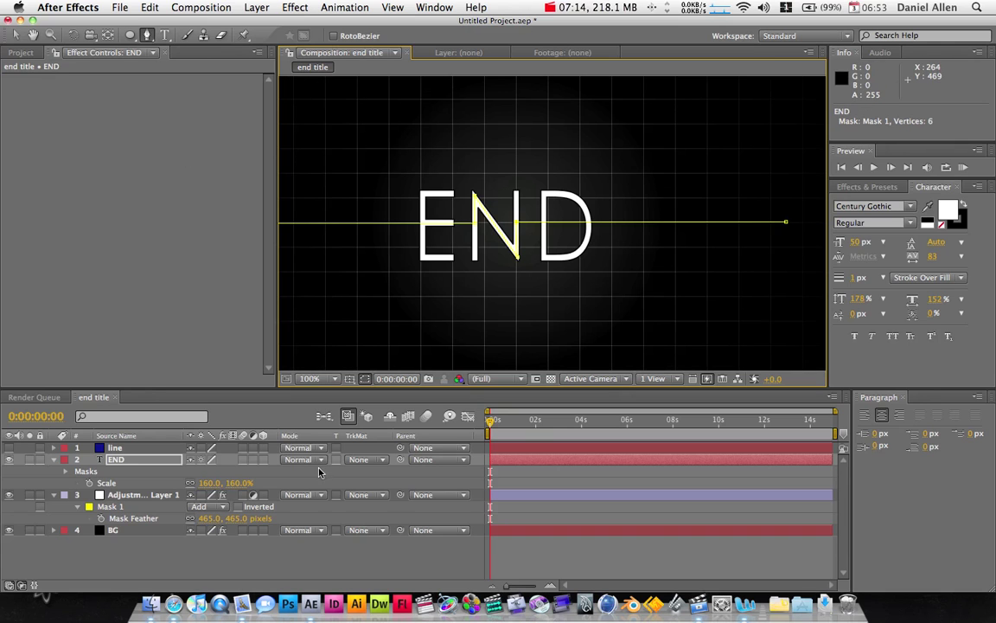
click(204, 567)
click(151, 460)
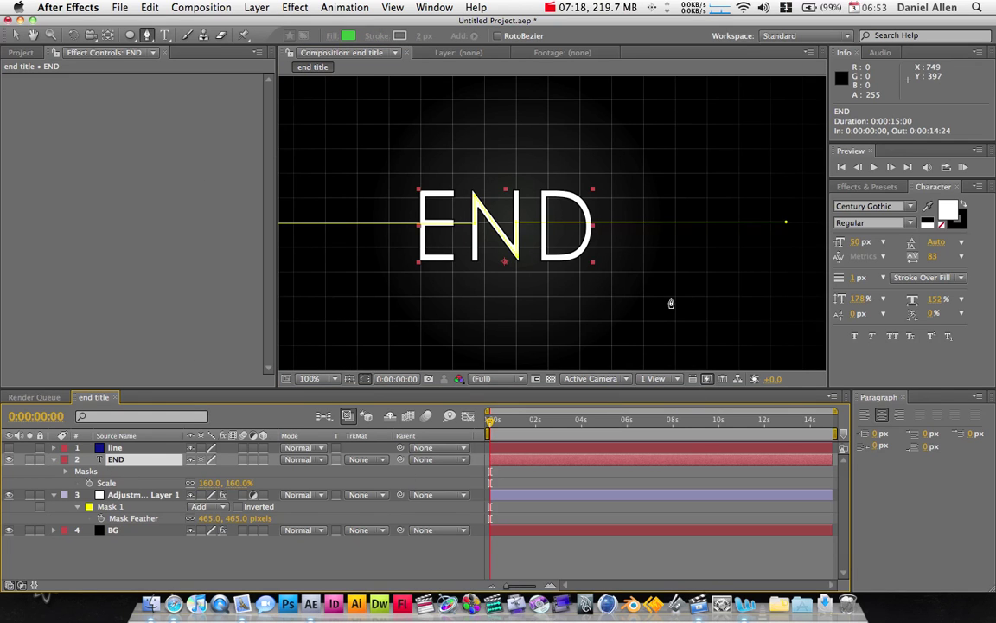
scroll(603, 272, down, 4)
key(m)
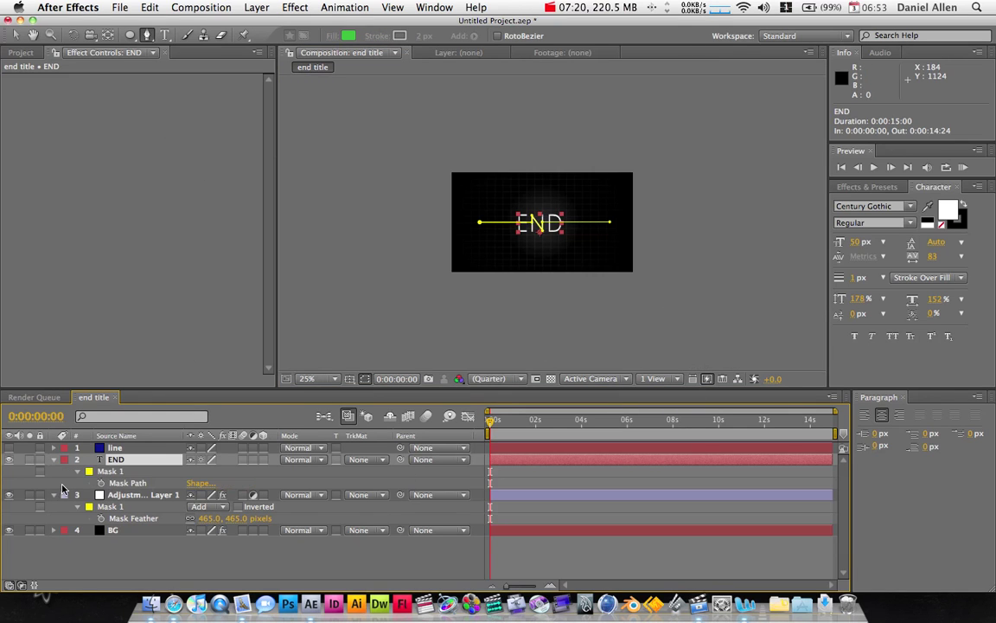
click(109, 471)
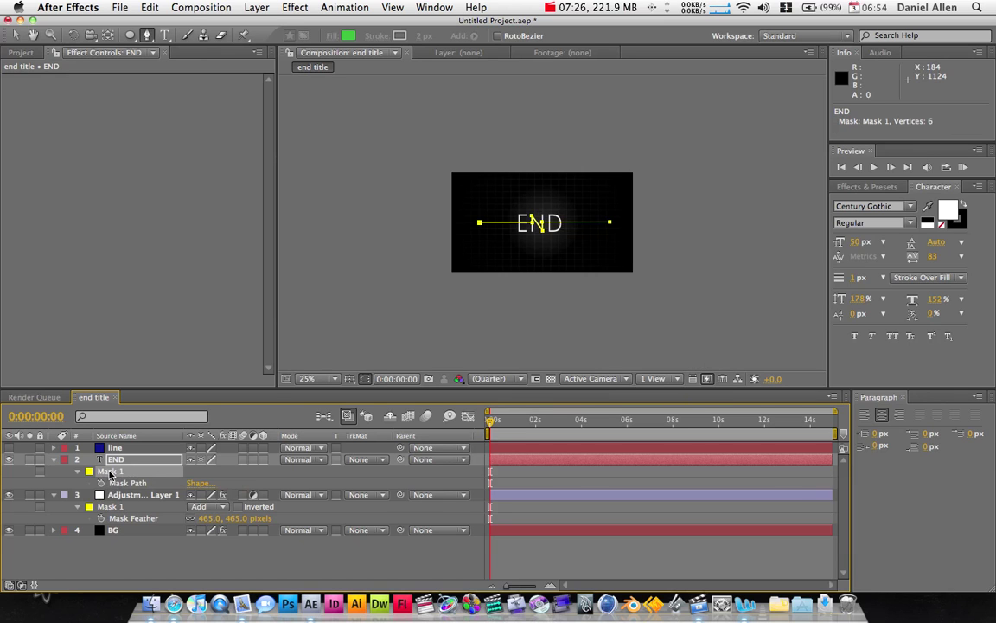
key(Delete)
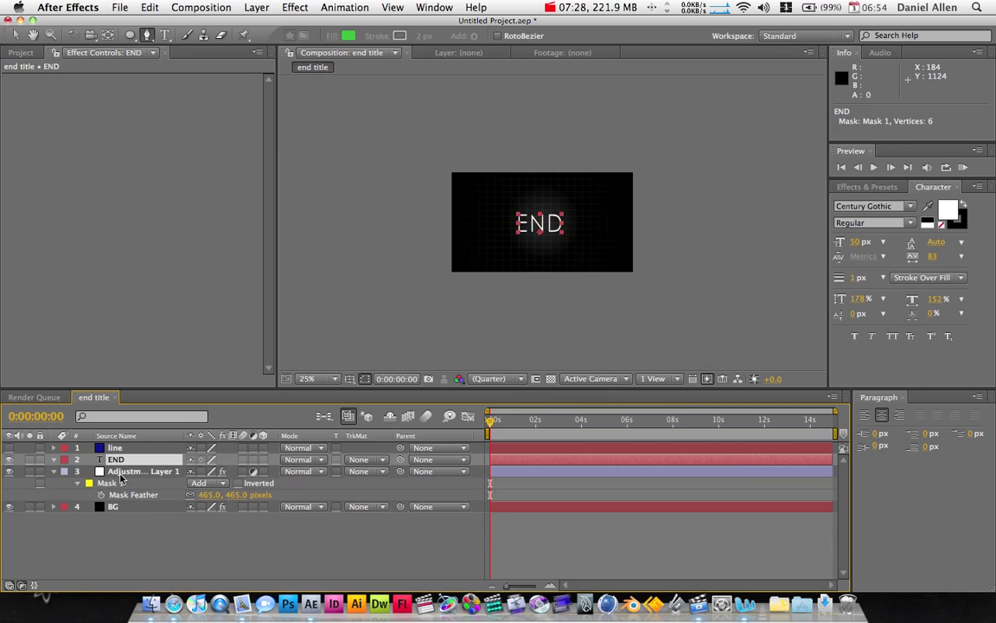
- Select the line layer and nudge its mask path slightly down and left
click(116, 448)
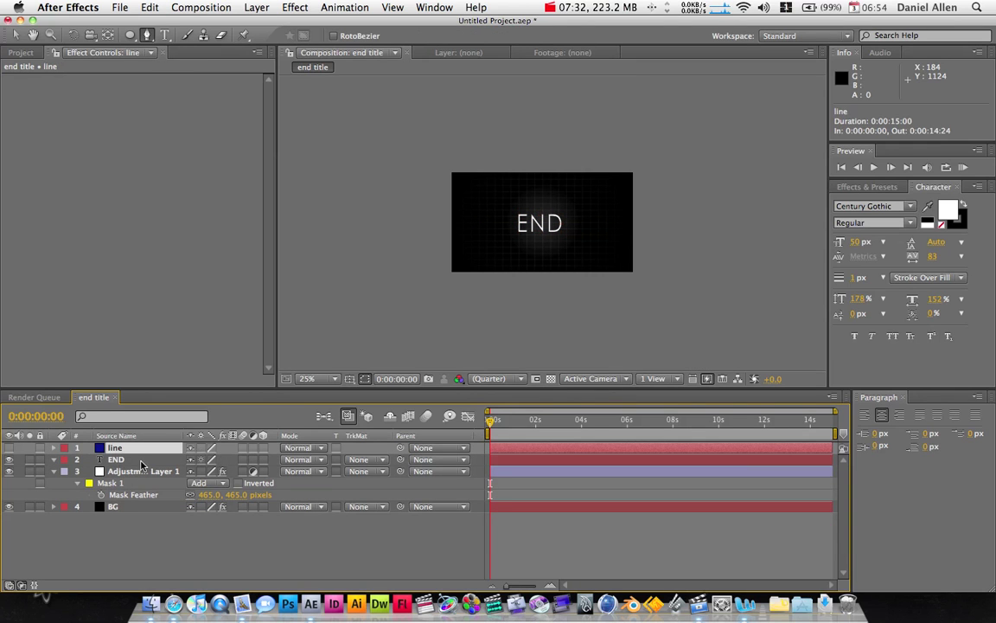
key(Return)
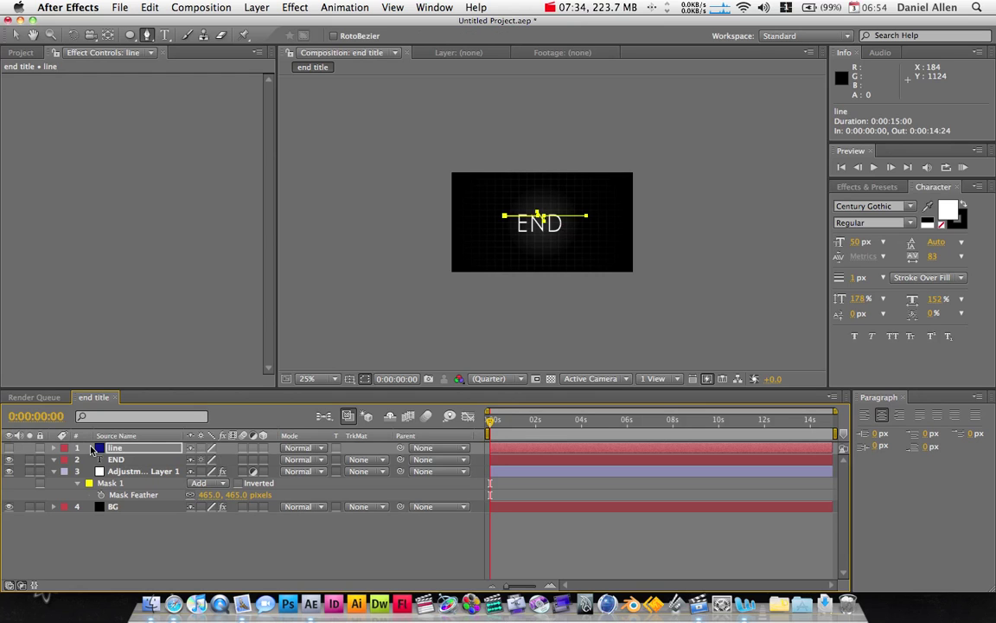
key(Return)
click(16, 34)
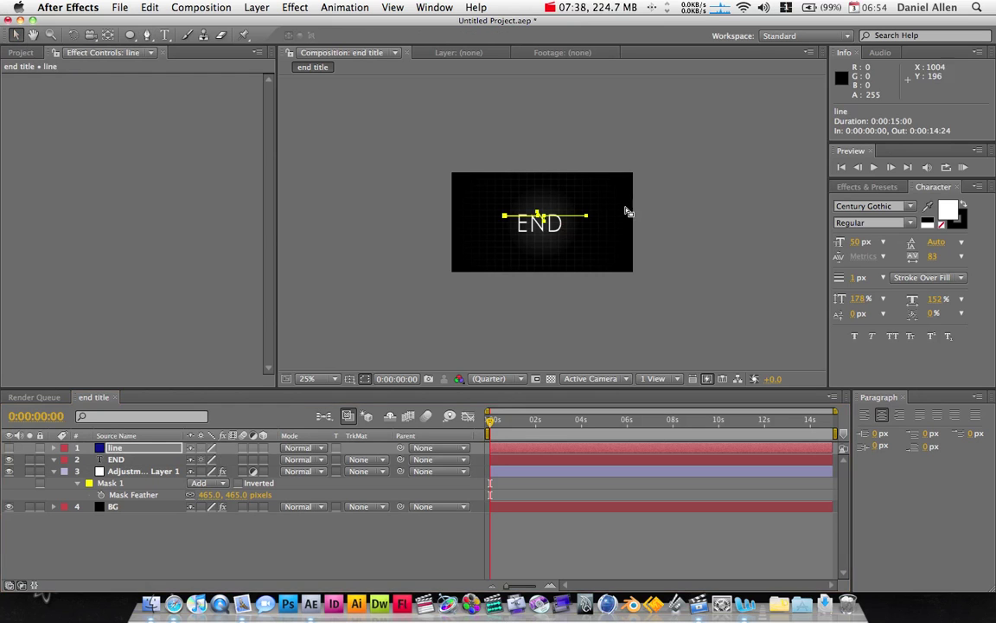
drag(561, 215, 557, 223)
scroll(559, 225, up, 2)
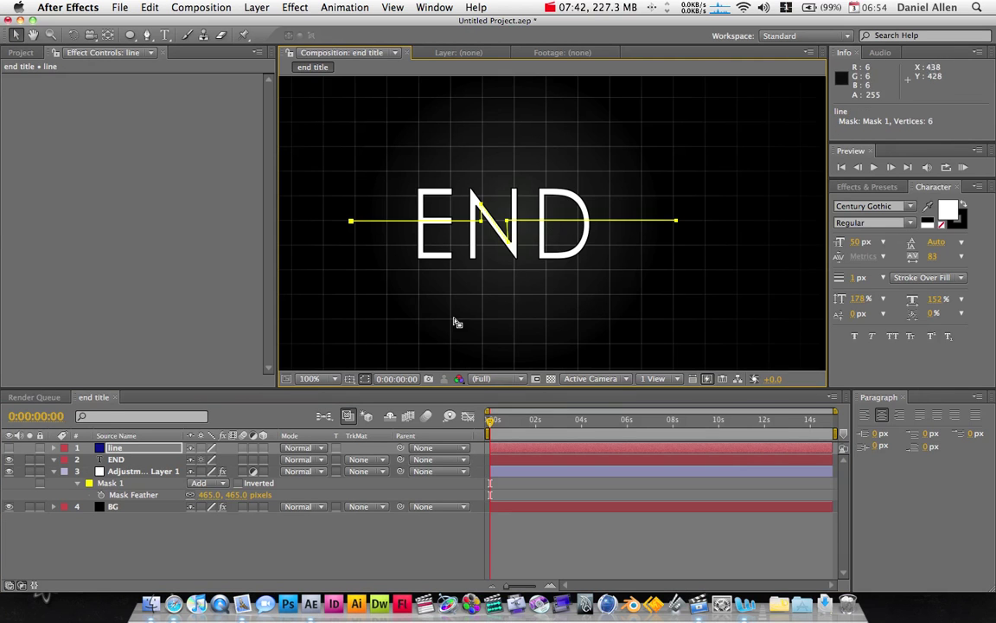
- Pick-whip the line layer's Scale expression to END's Scale so it reads 160%
click(117, 460)
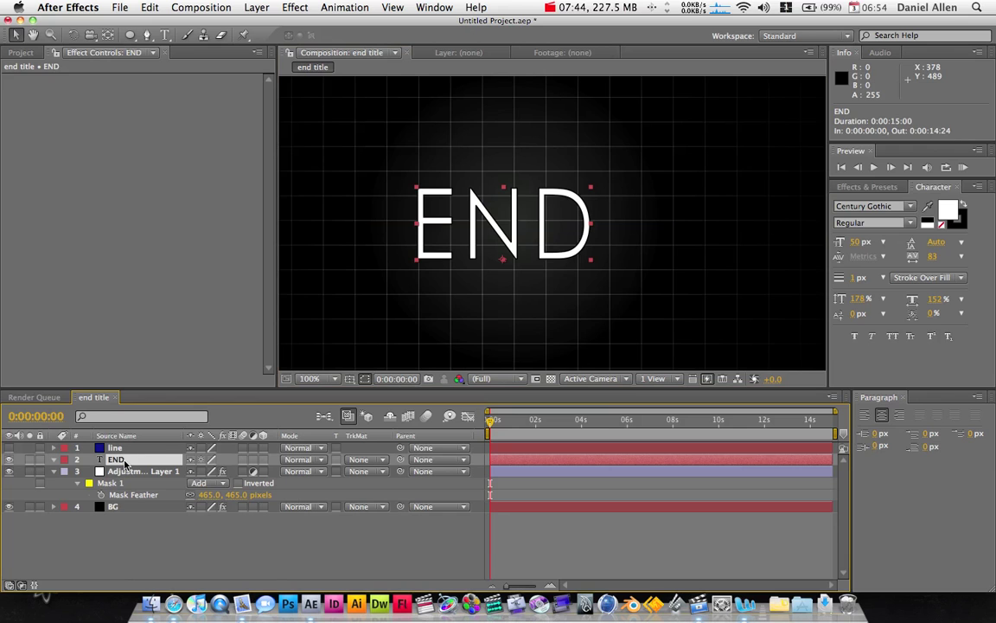
key(s)
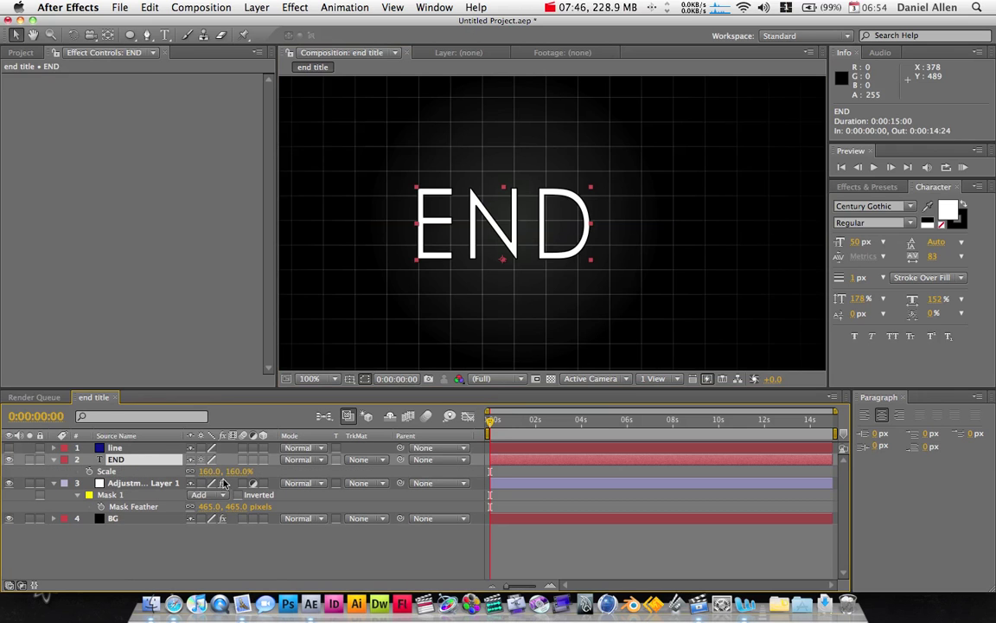
click(121, 448)
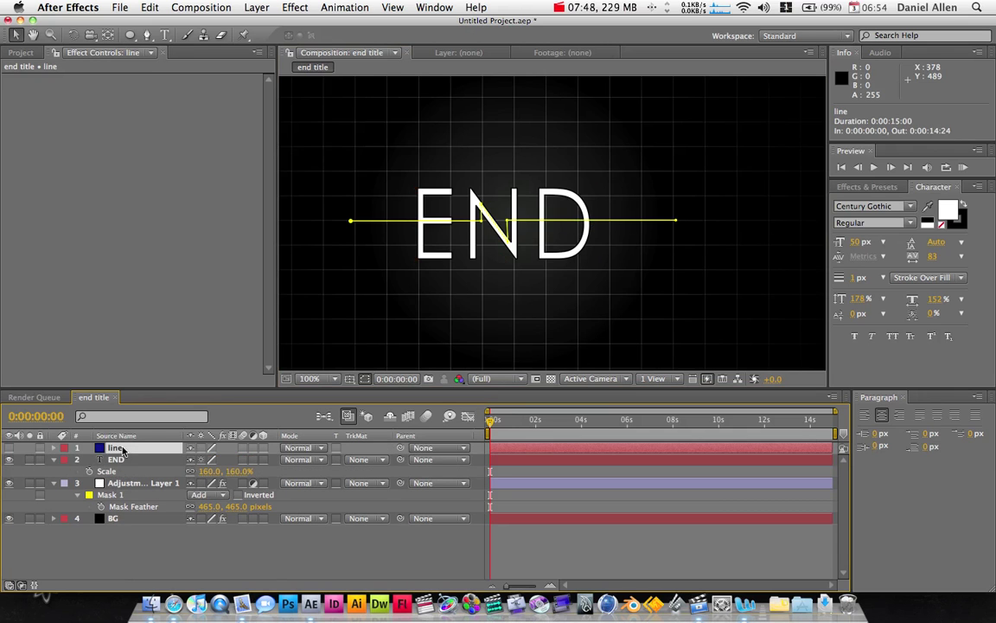
key(s)
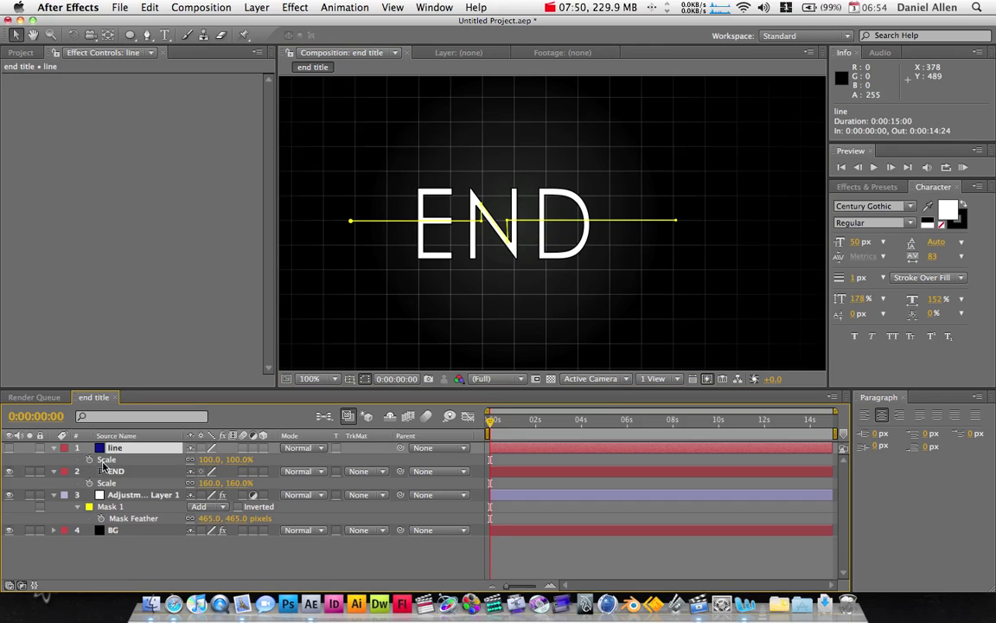
alt+click(90, 460)
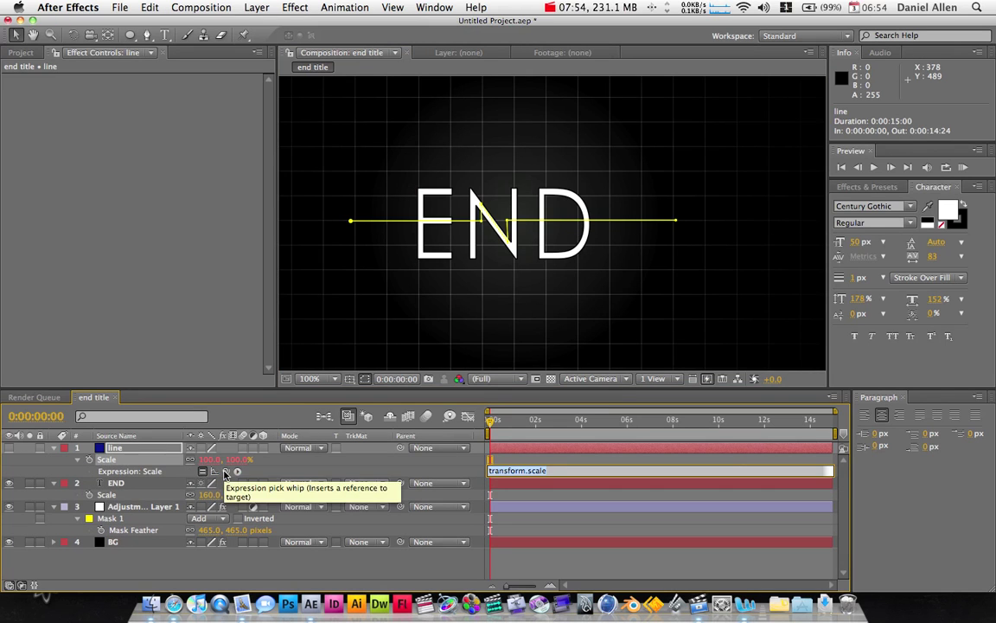
drag(226, 470, 102, 496)
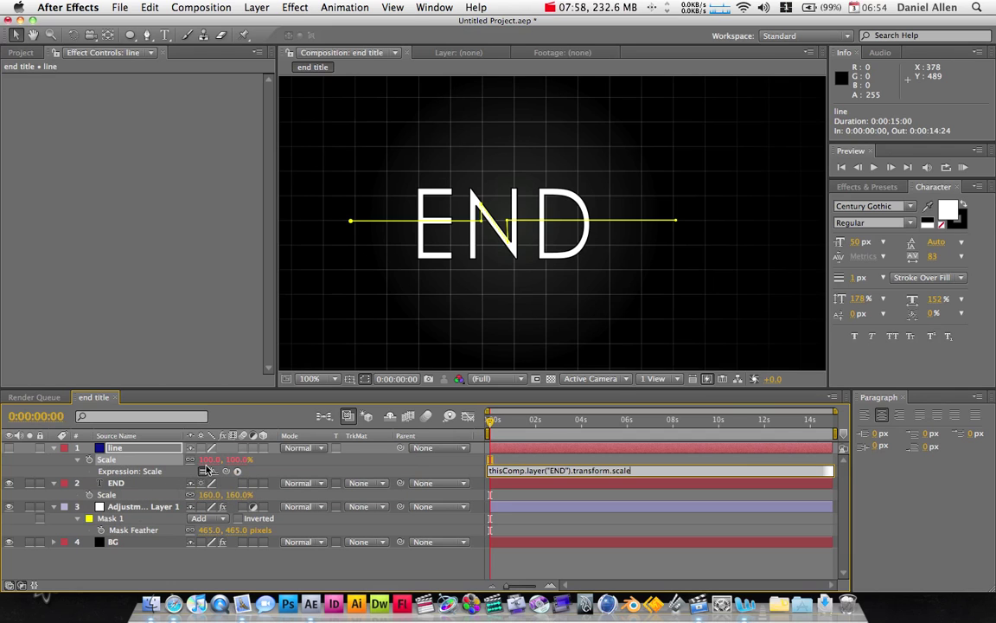
key(KP_Enter)
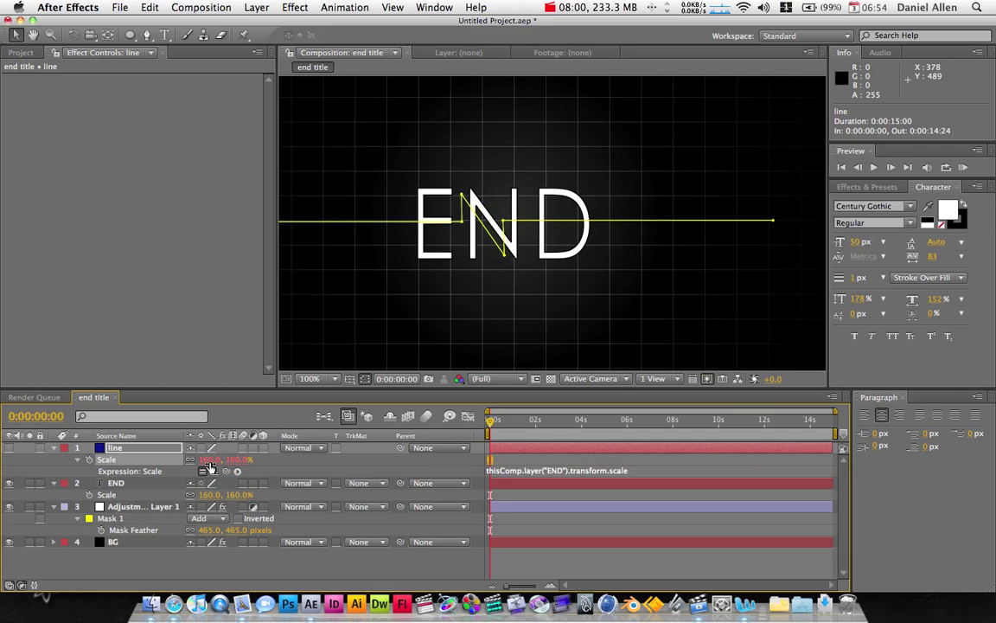
click(224, 560)
click(132, 448)
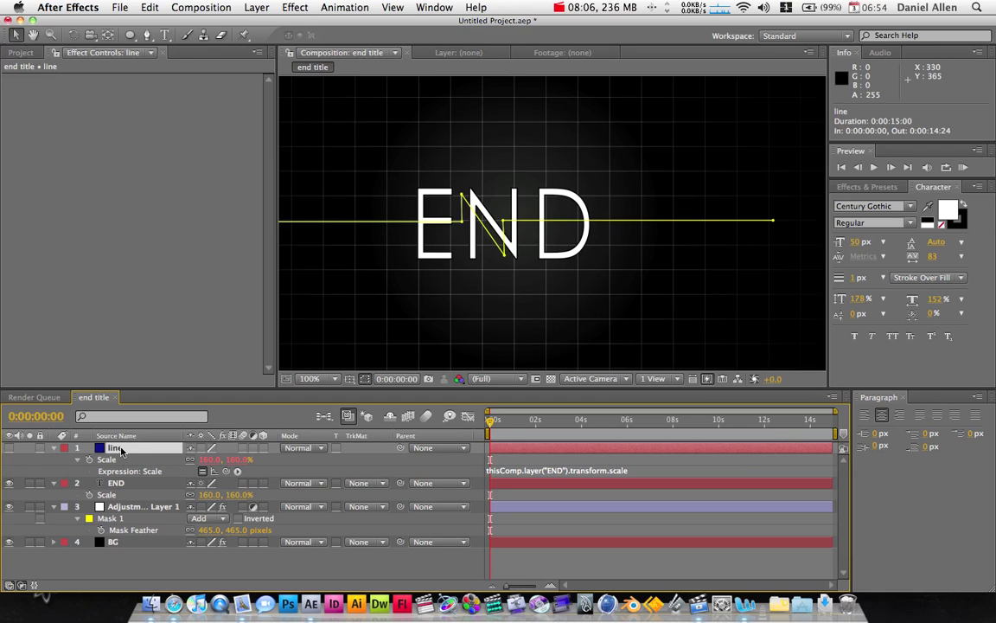
- Undo the path edit and scrub the line layer's Position to 543, 288
key(super+Down)
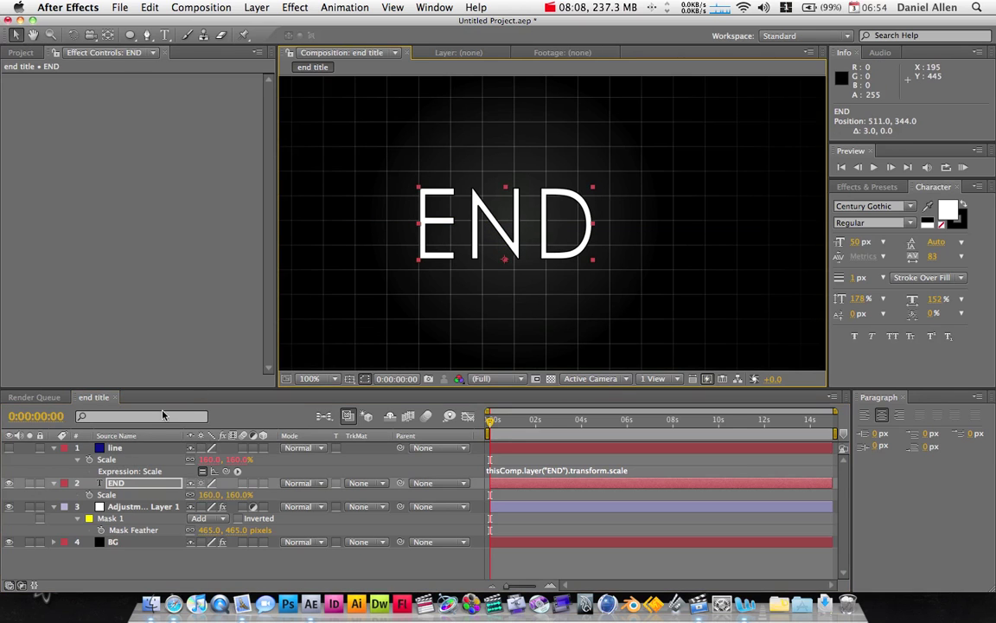
key(super+Up)
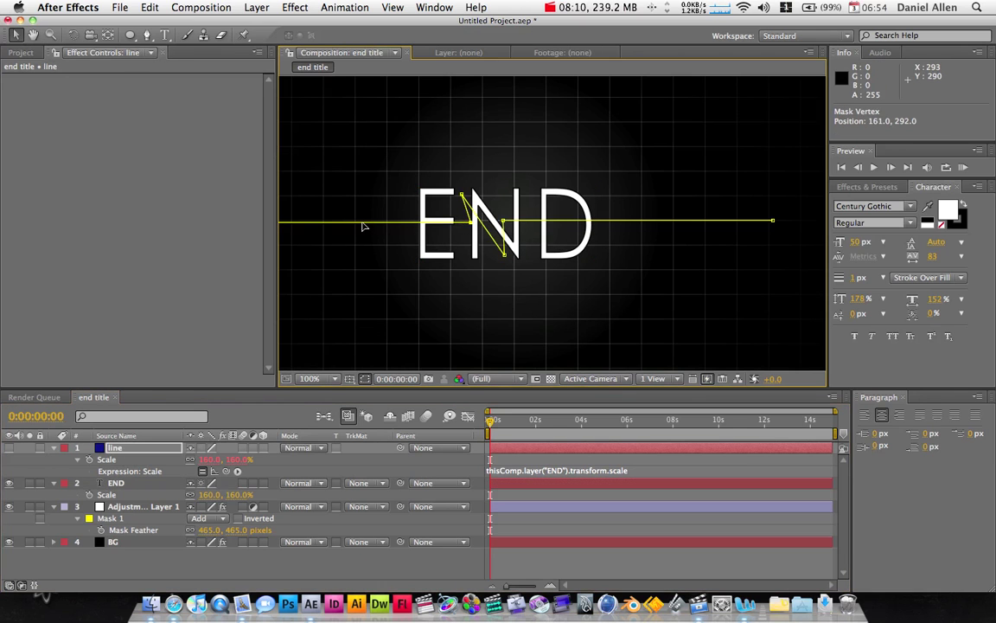
key(super+z)
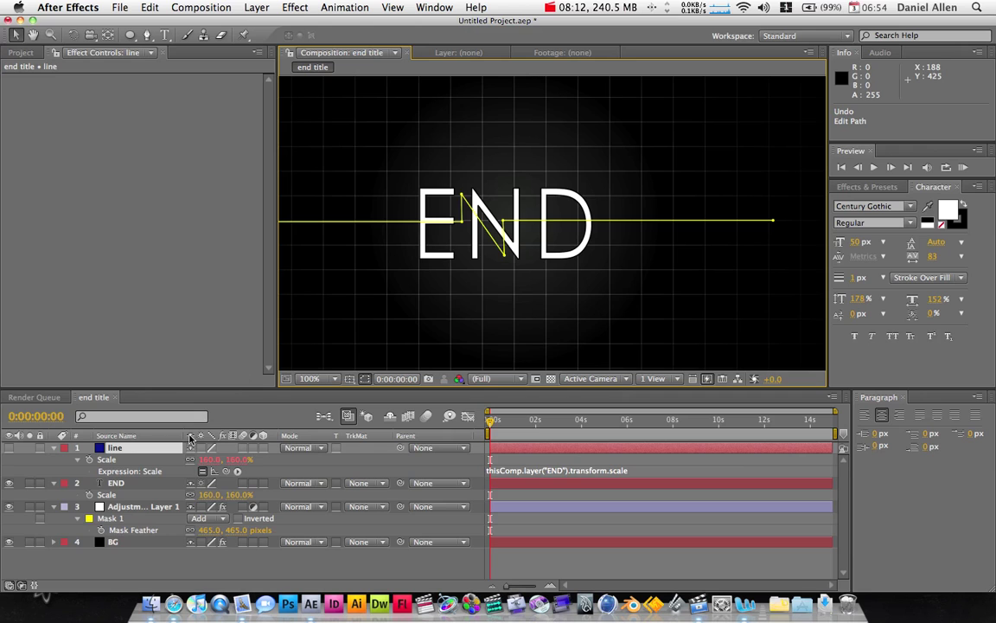
key(p)
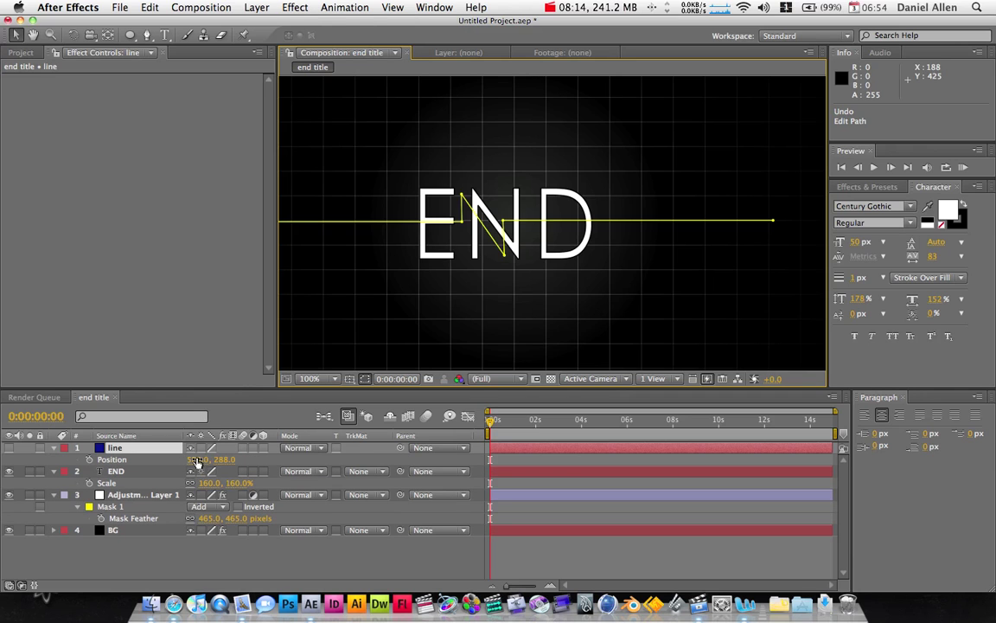
drag(200, 460, 208, 458)
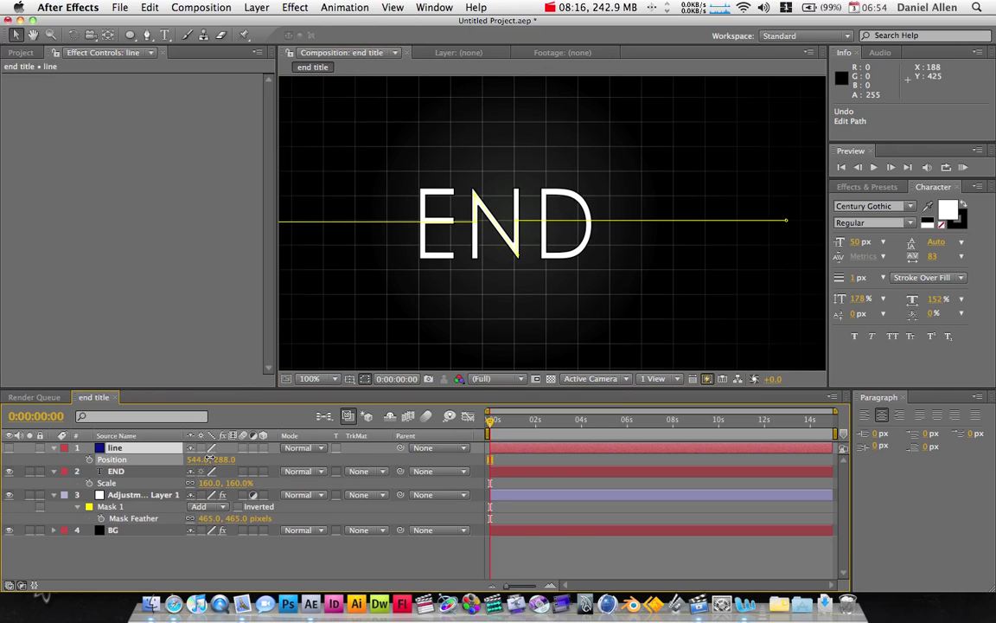
key(Return)
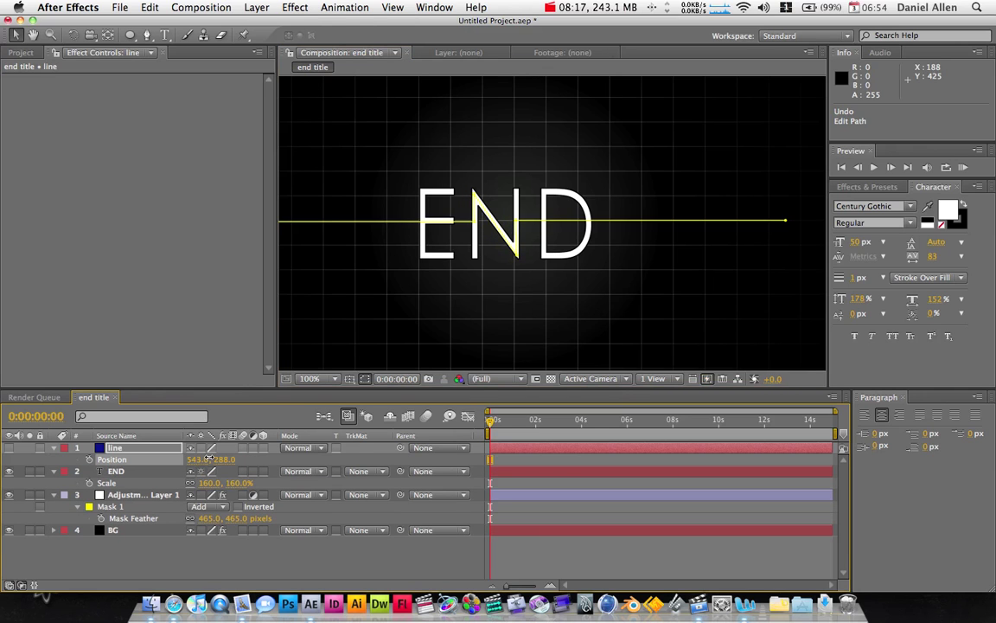
click(250, 563)
click(127, 473)
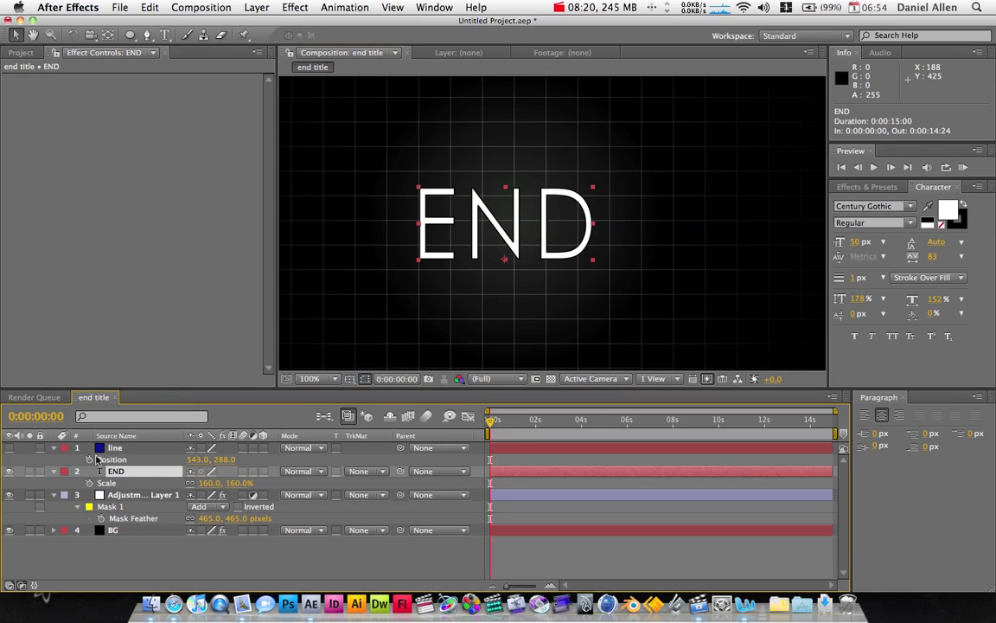
- Draw a rectangle mask around END's N and set Mask 1 to Subtract
click(134, 38)
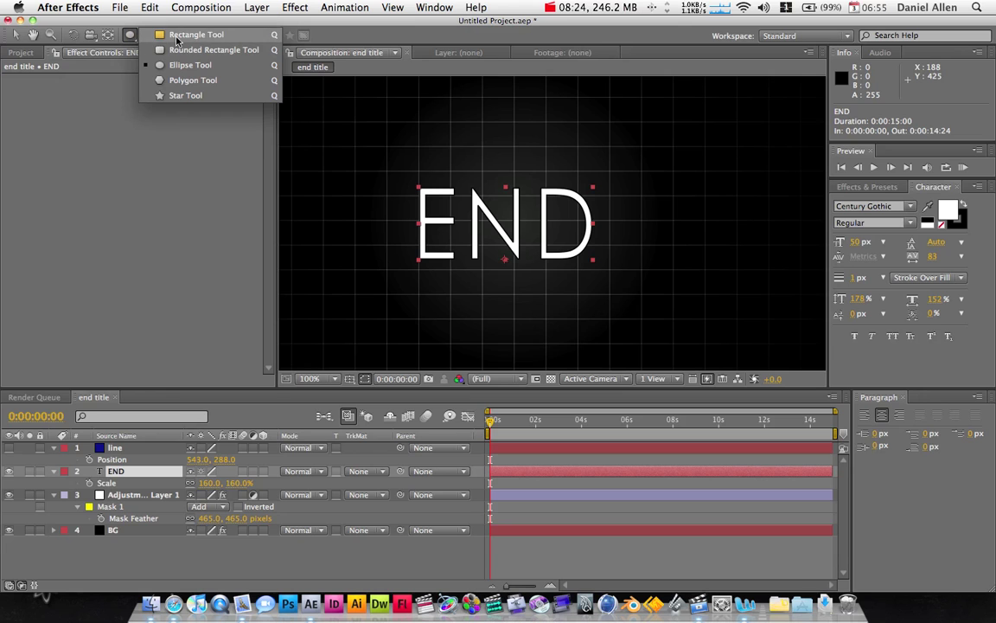
click(180, 35)
drag(459, 161, 532, 303)
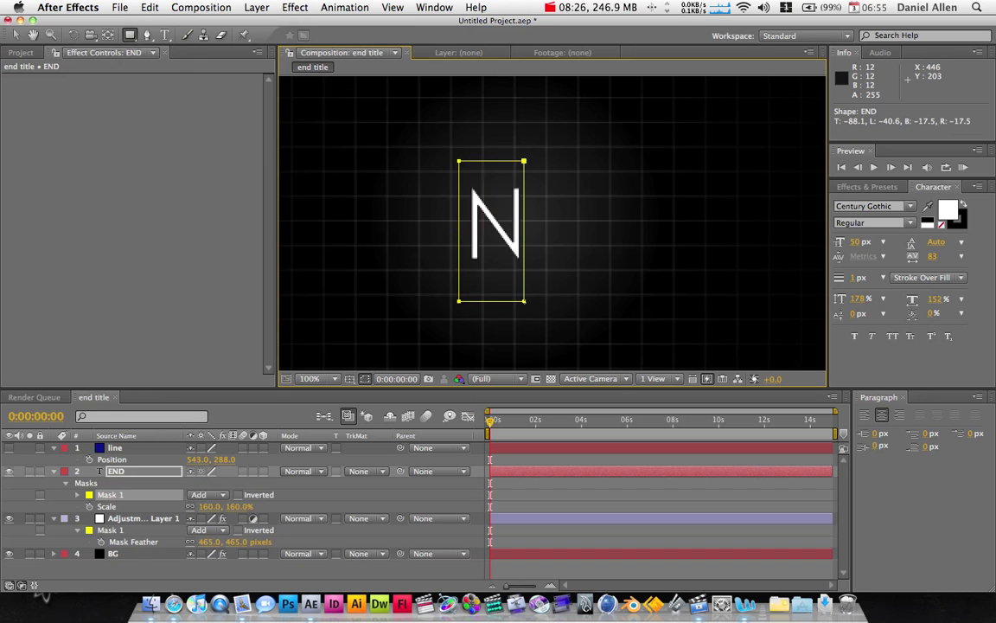
click(131, 481)
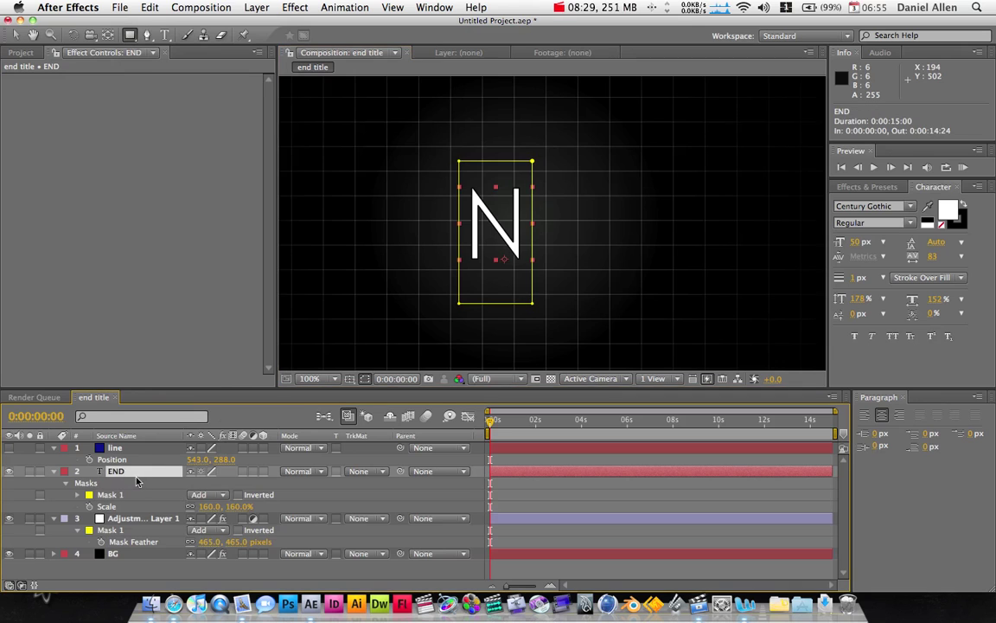
click(214, 494)
click(208, 502)
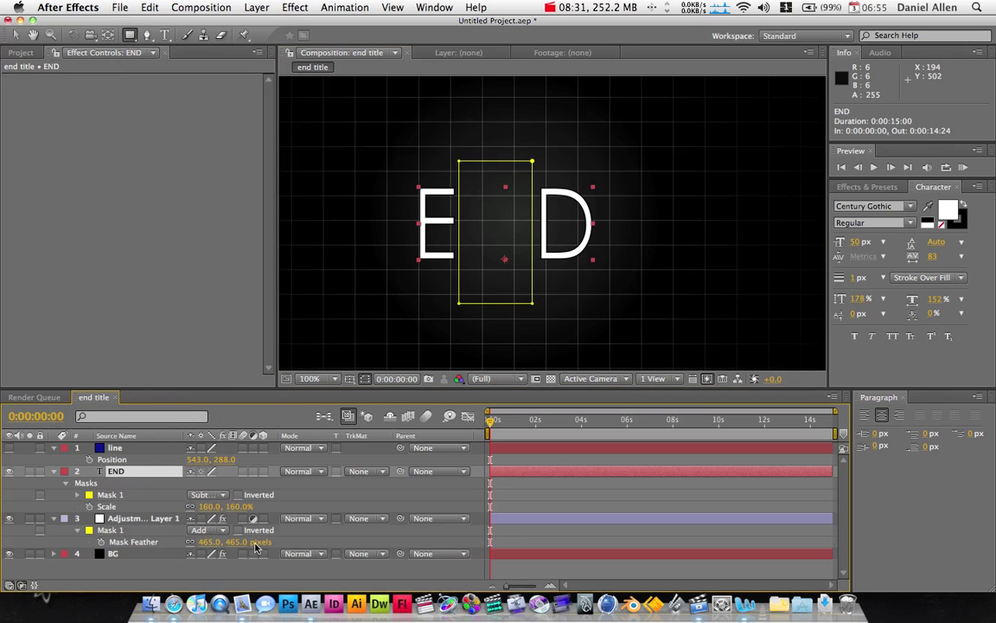
click(180, 503)
click(131, 446)
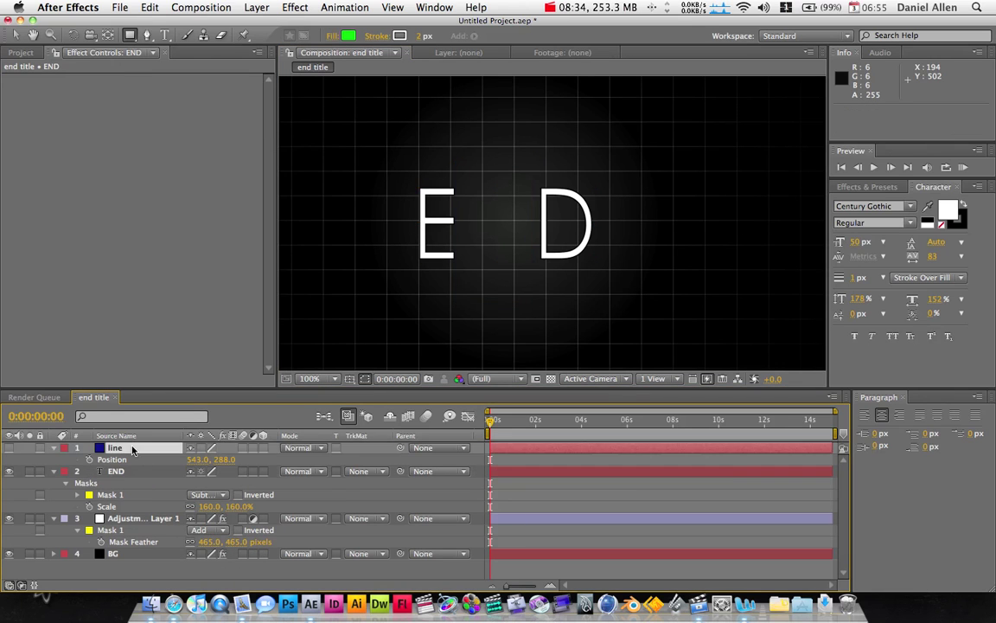
- Apply Generate > Stroke to the line layer with Paint Style On Transparent
click(295, 7)
mouse_move(337, 166)
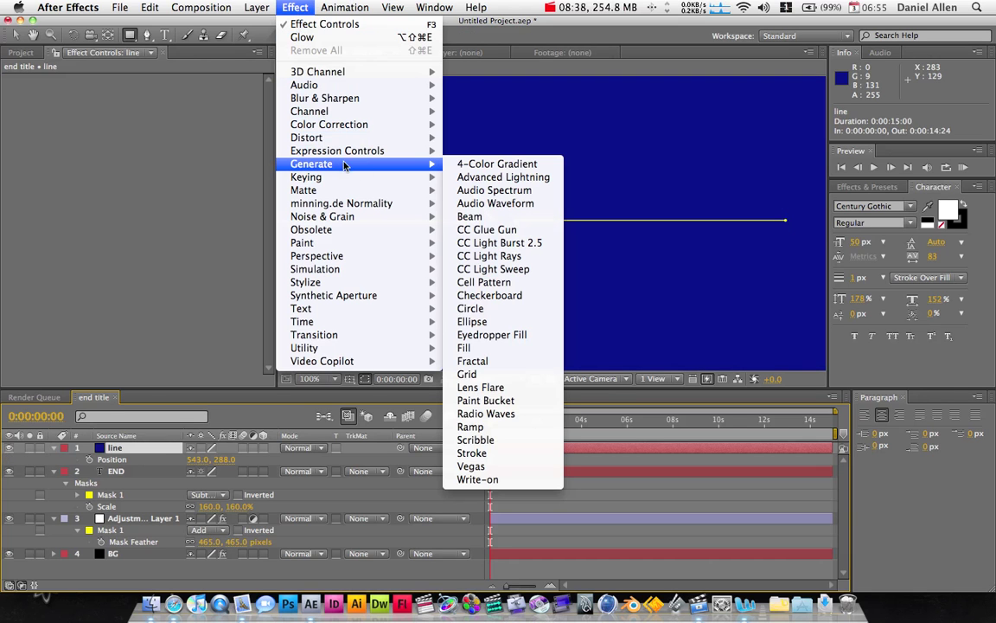
click(499, 452)
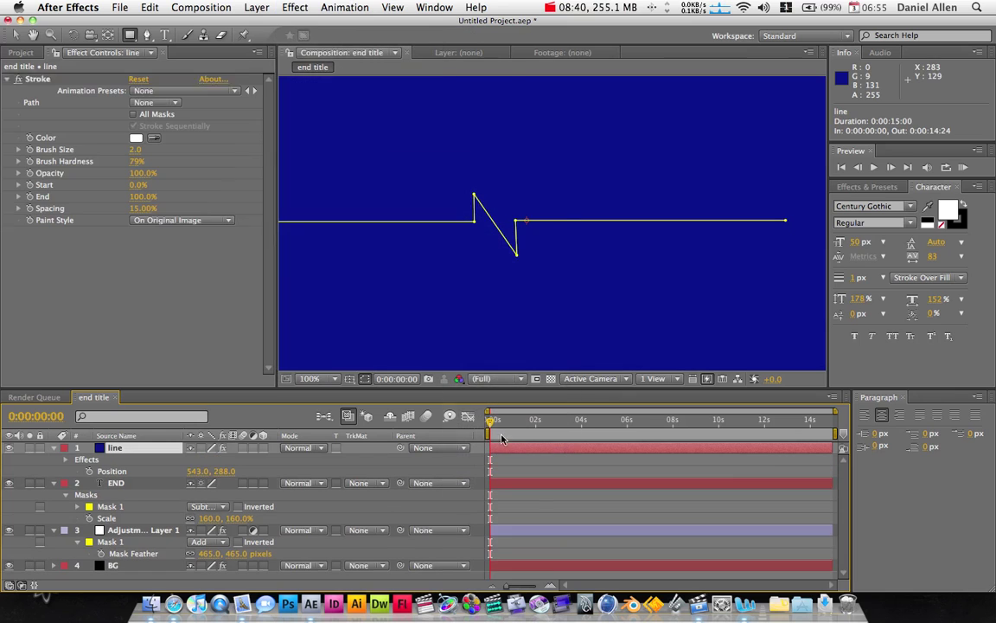
click(172, 222)
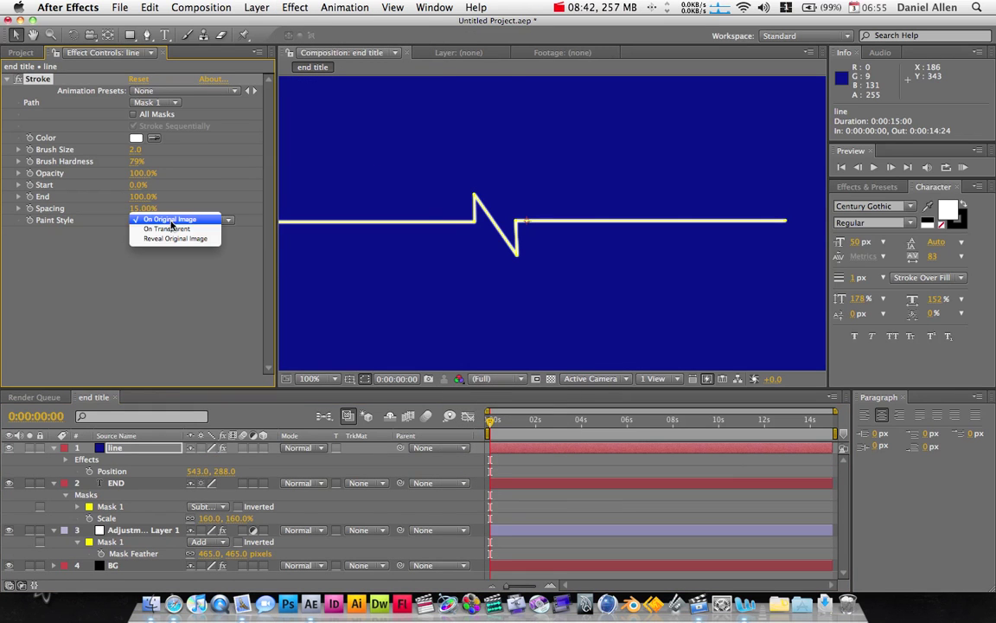
click(179, 229)
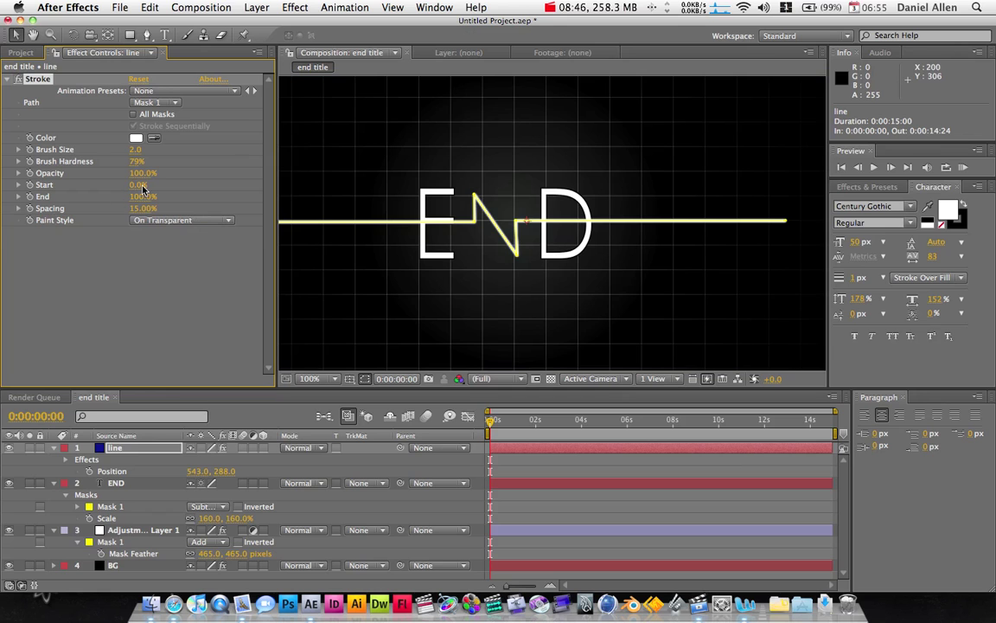
- Set the Stroke's Hardness to 95% and Brush Size to 2.7
drag(137, 165, 232, 168)
key(period)
key(period)
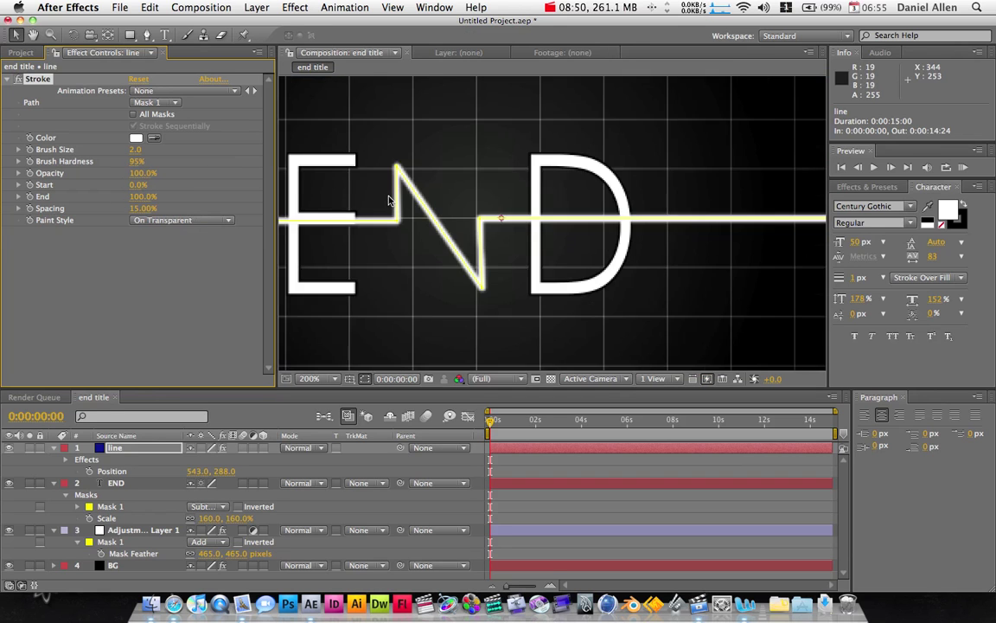
drag(380, 207, 615, 213)
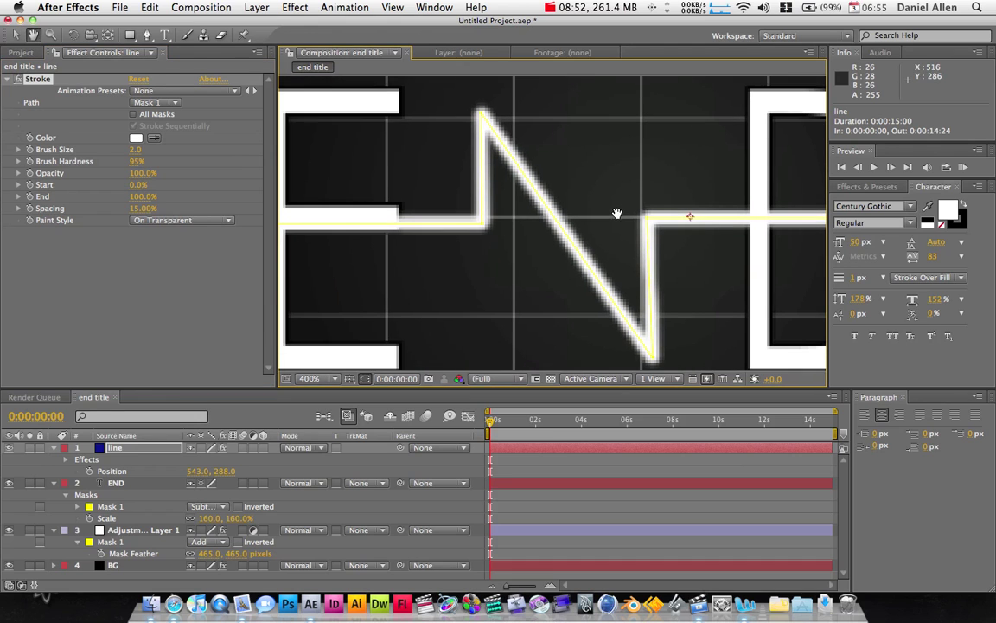
click(137, 151)
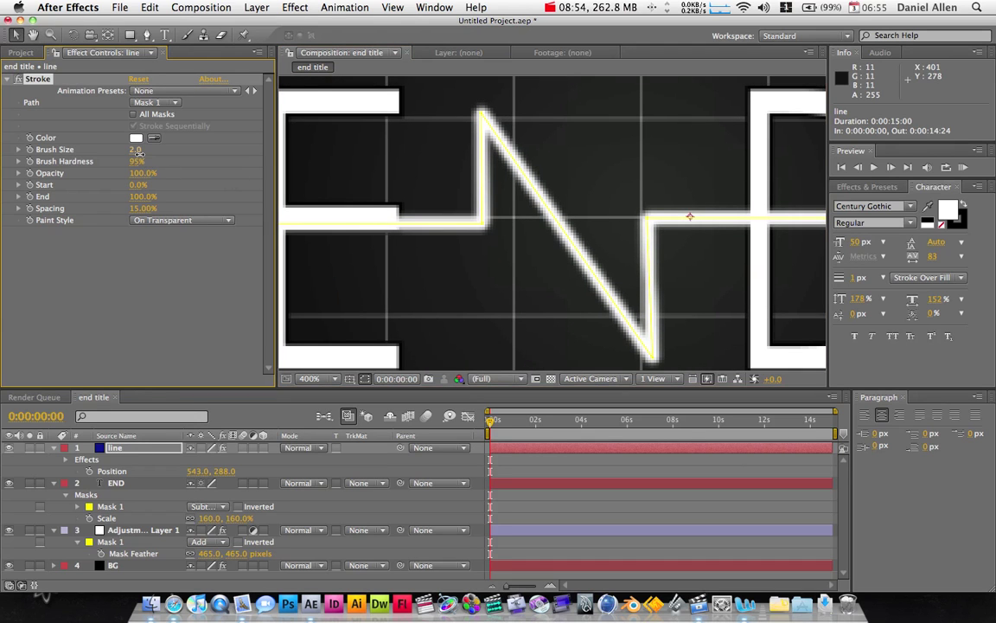
drag(136, 151, 147, 157)
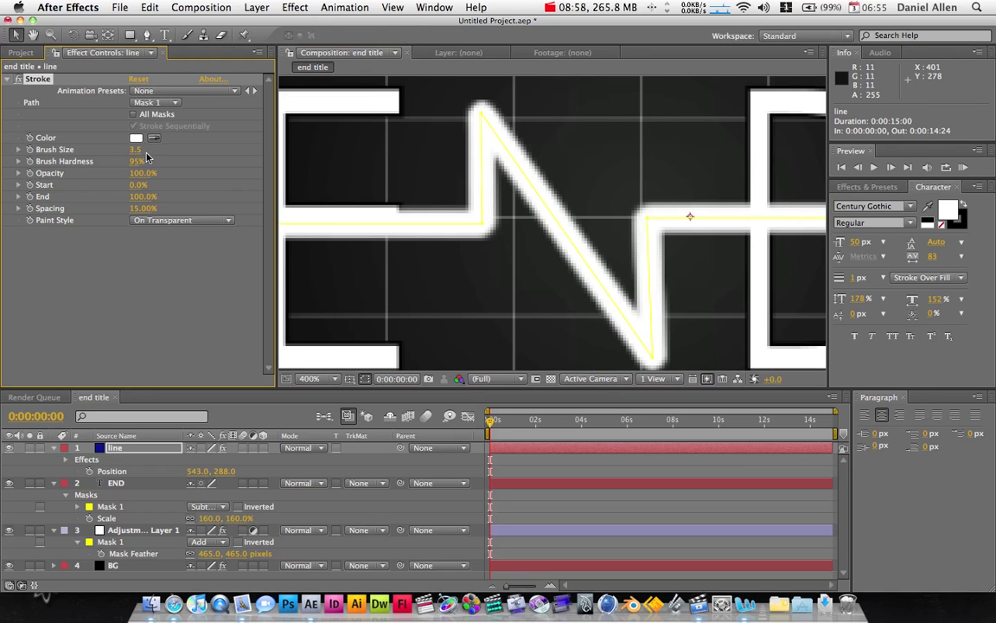
drag(135, 150, 128, 151)
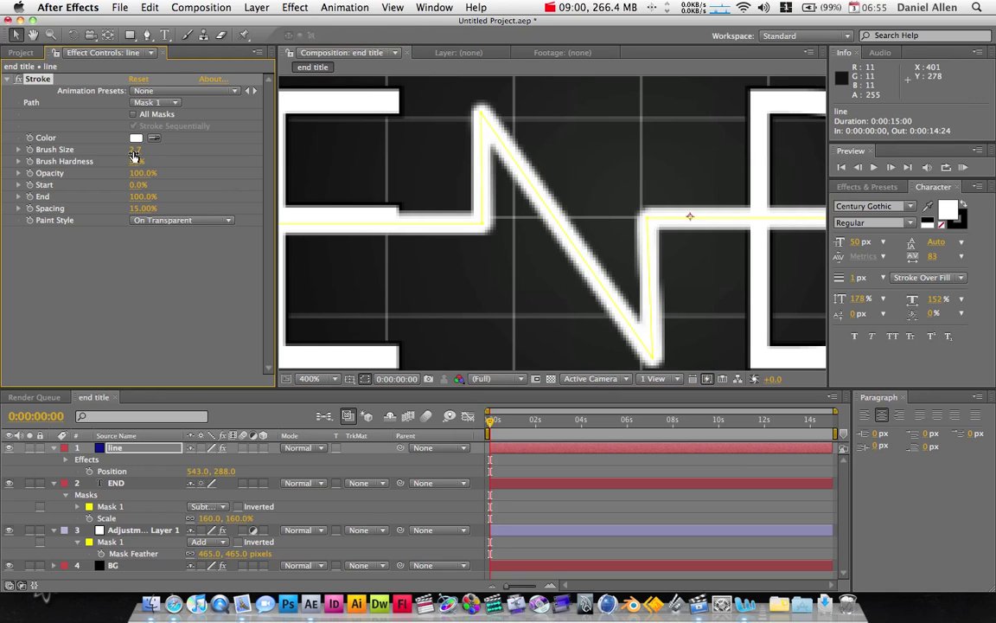
- Undo a stray corner move and nudge the line layer to 543.2, 286.5
drag(484, 223, 467, 223)
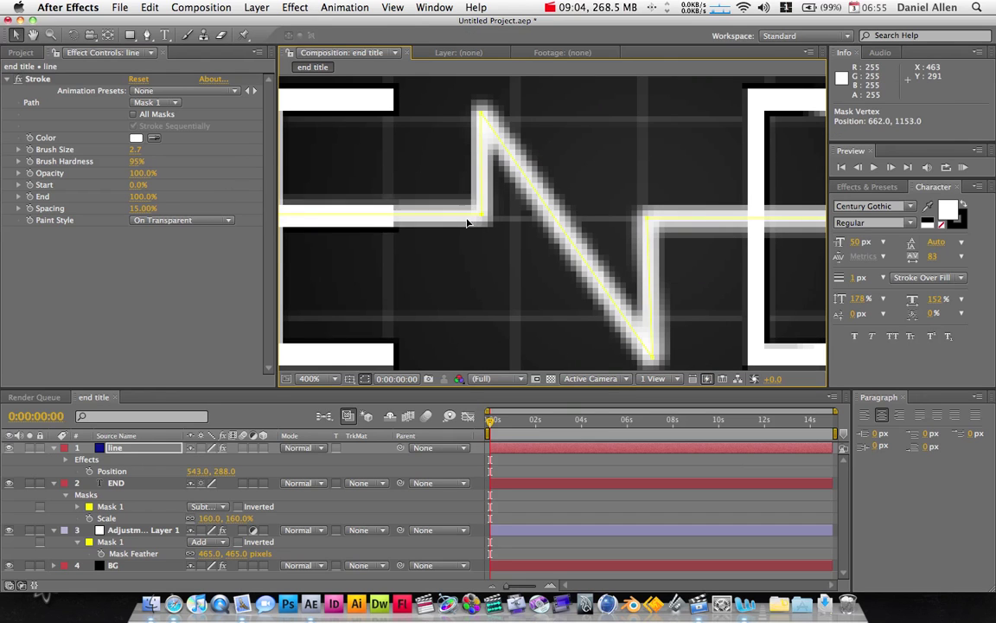
key(super+z)
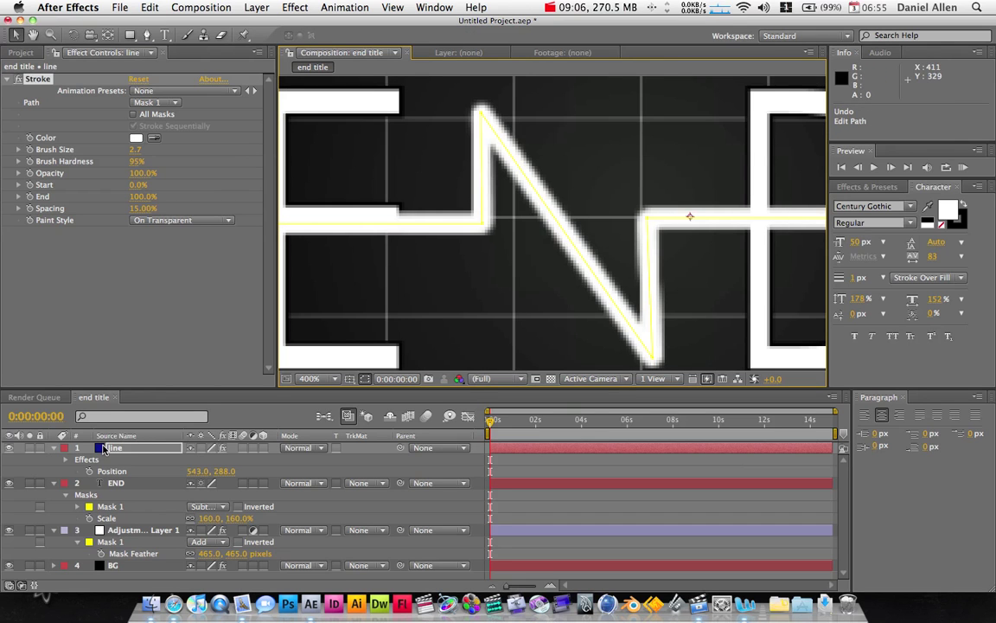
click(102, 447)
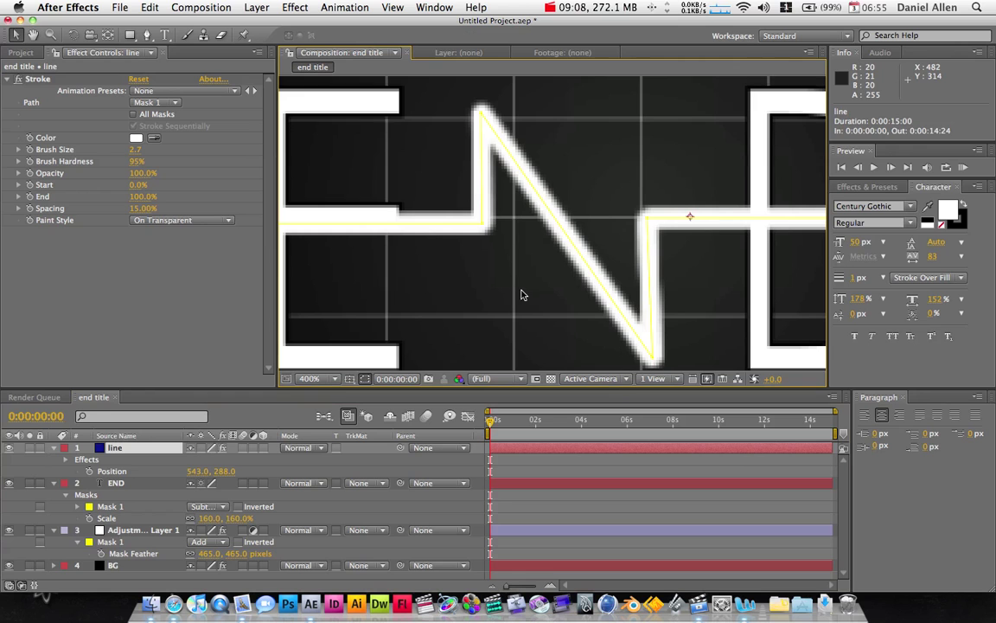
mouse_move(522, 289)
mouse_down()
mouse_move(523, 279)
mouse_move(523, 292)
mouse_up()
- Adjust the viewer zoom and place the current time at 0:00:01:06
scroll(455, 223, down, 2)
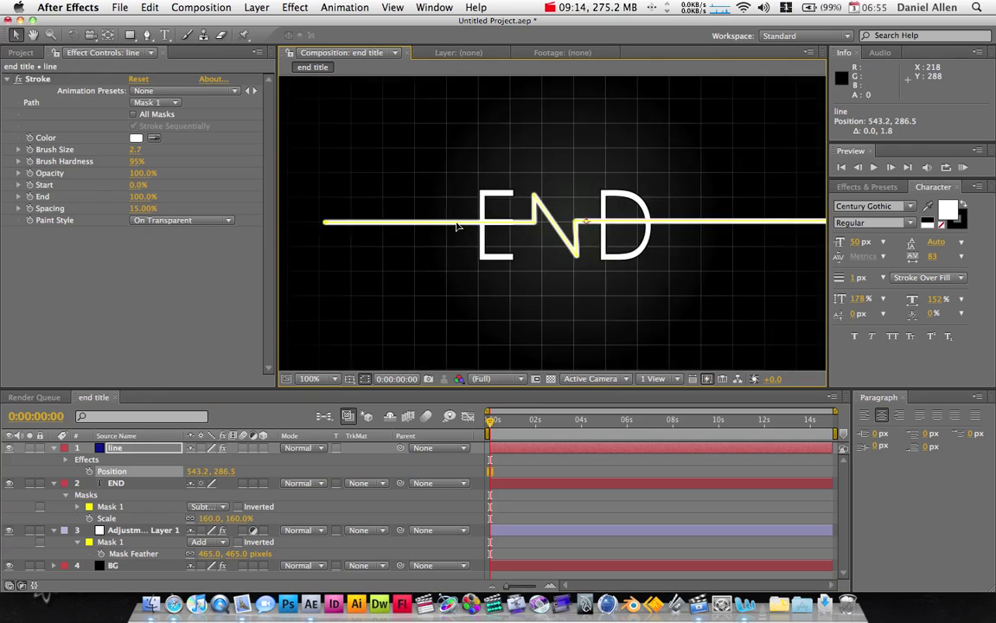
scroll(460, 256, up, 1)
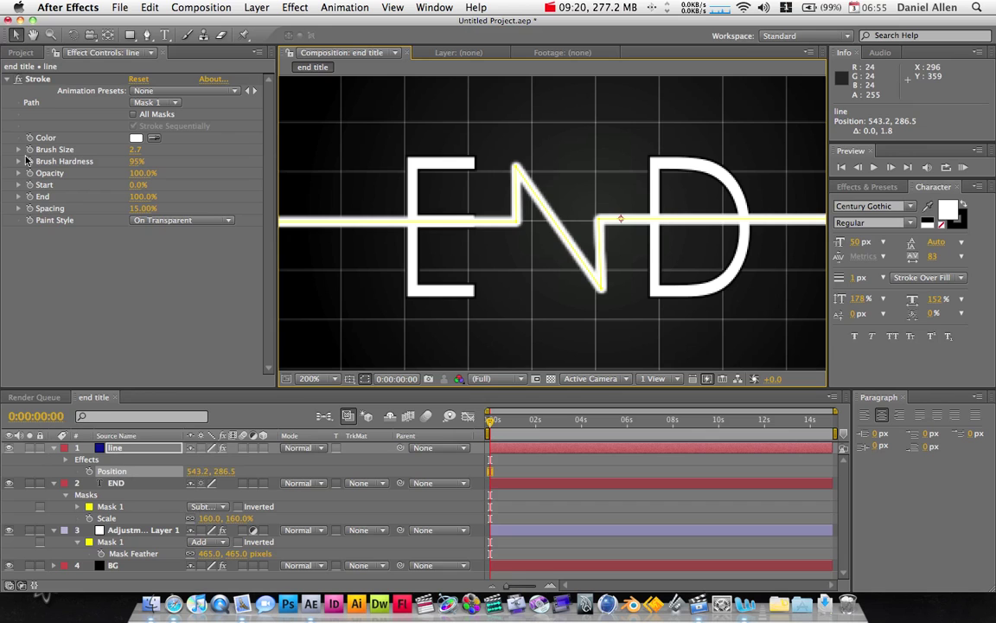
click(517, 423)
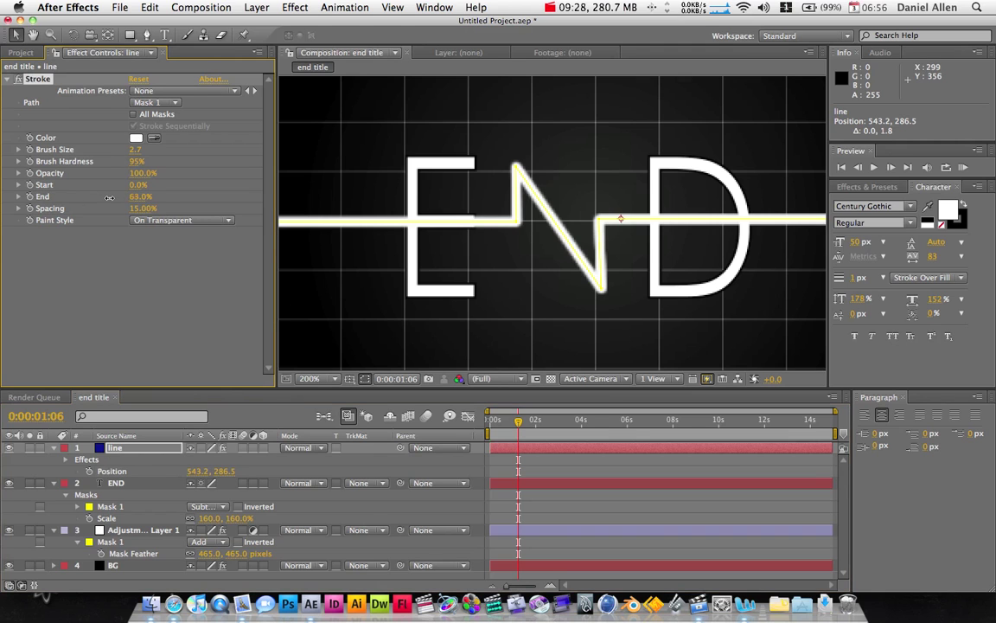
- Keyframe Stroke End at 0%, then set it to 17% at 0:00:02:01
drag(136, 196, 14, 186)
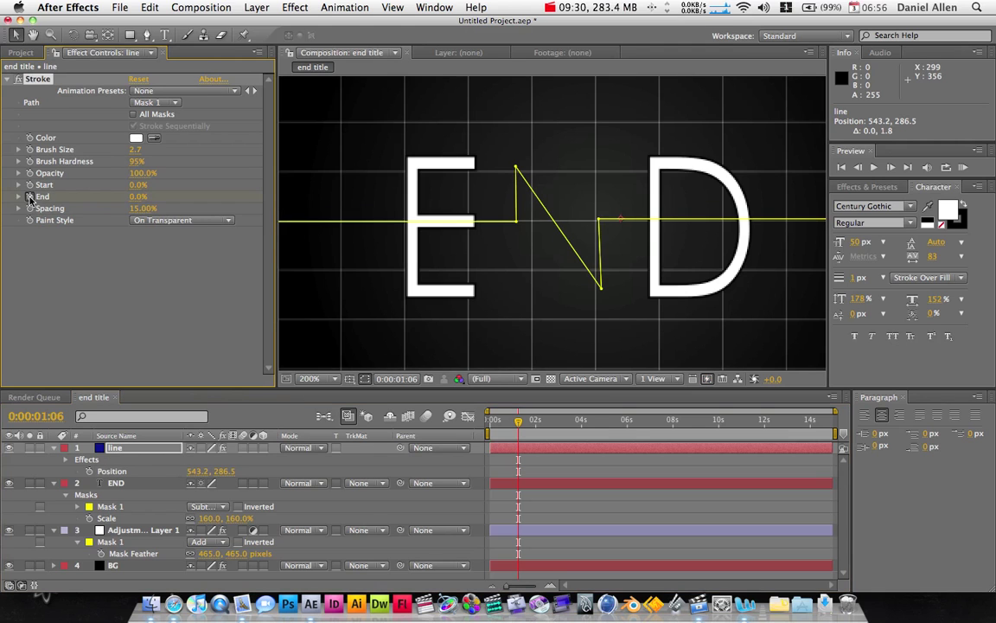
click(29, 196)
click(535, 420)
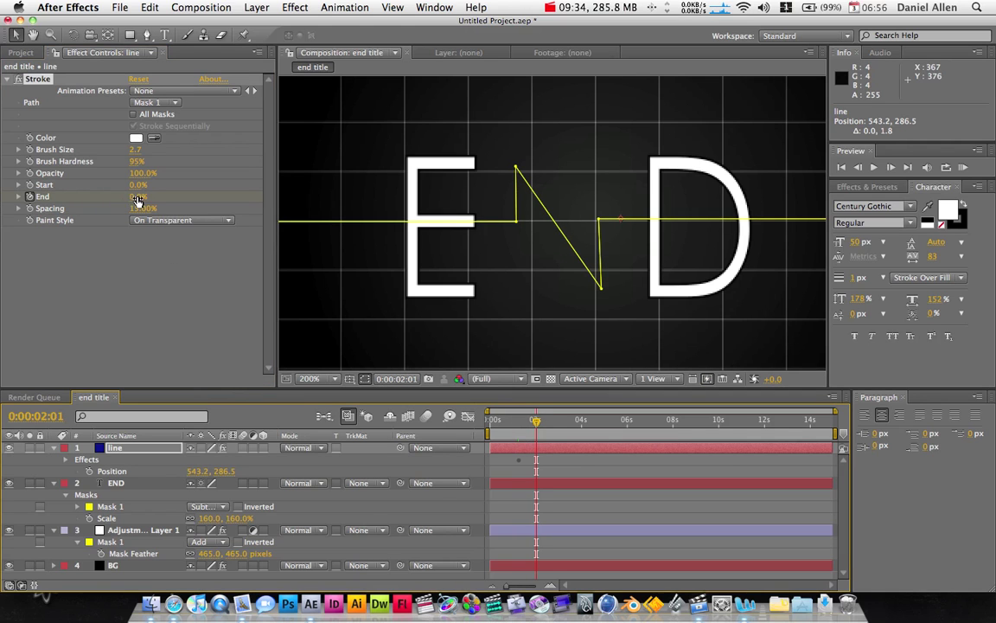
drag(138, 200, 147, 196)
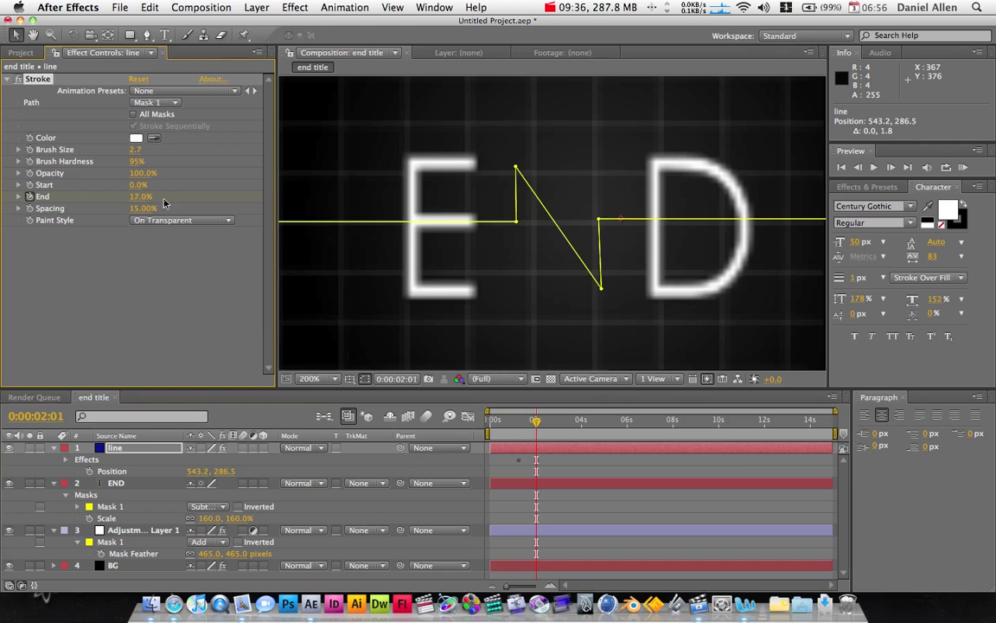
- Set Stroke End to 100% at 0:00:07:06 and reveal only the animated properties with U
scroll(414, 214, down, 6)
scroll(414, 214, up, 2)
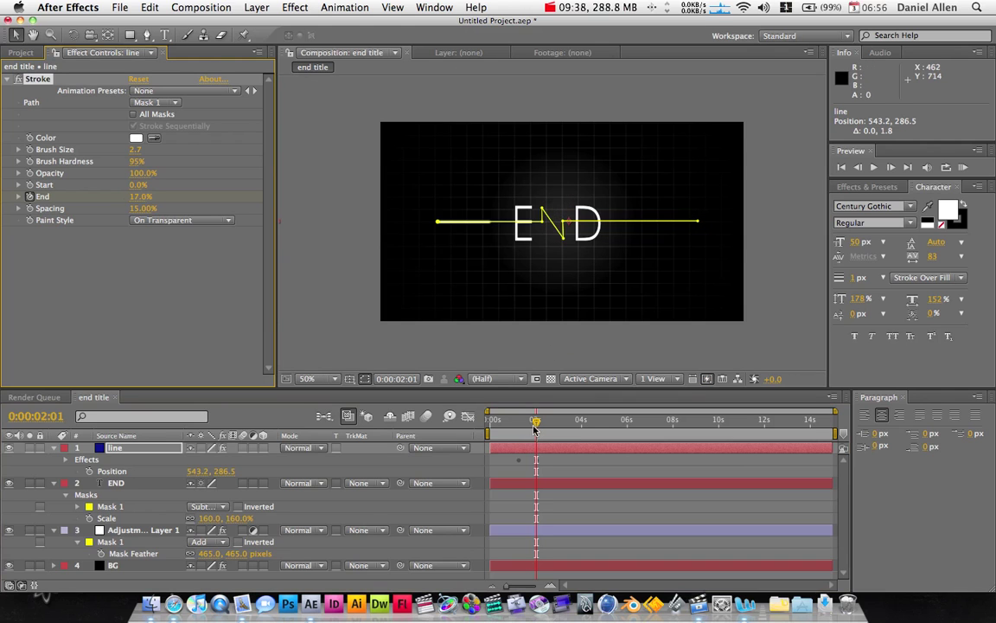
drag(557, 423, 651, 426)
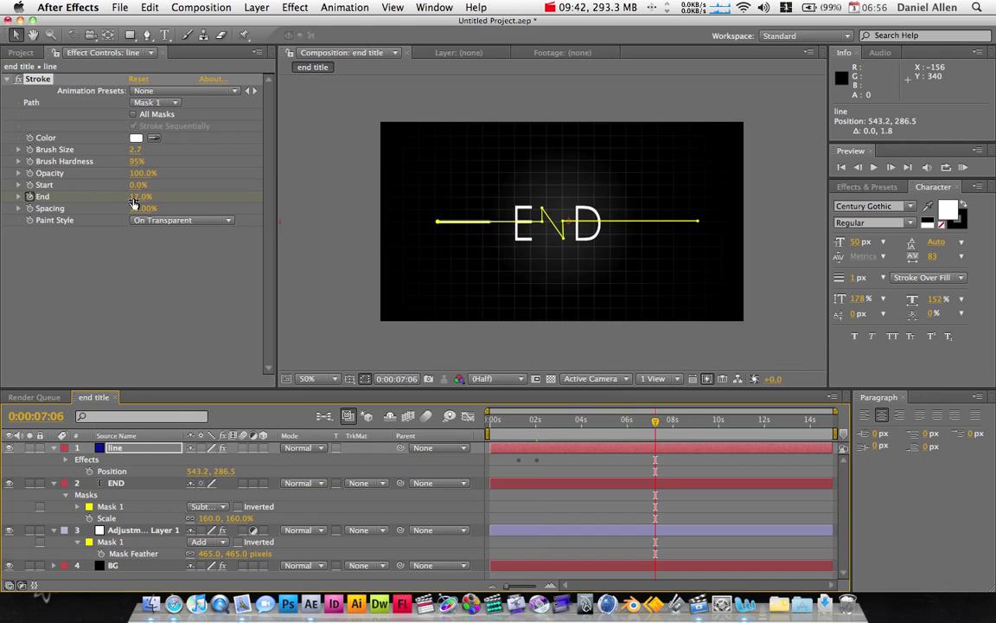
drag(141, 198, 331, 194)
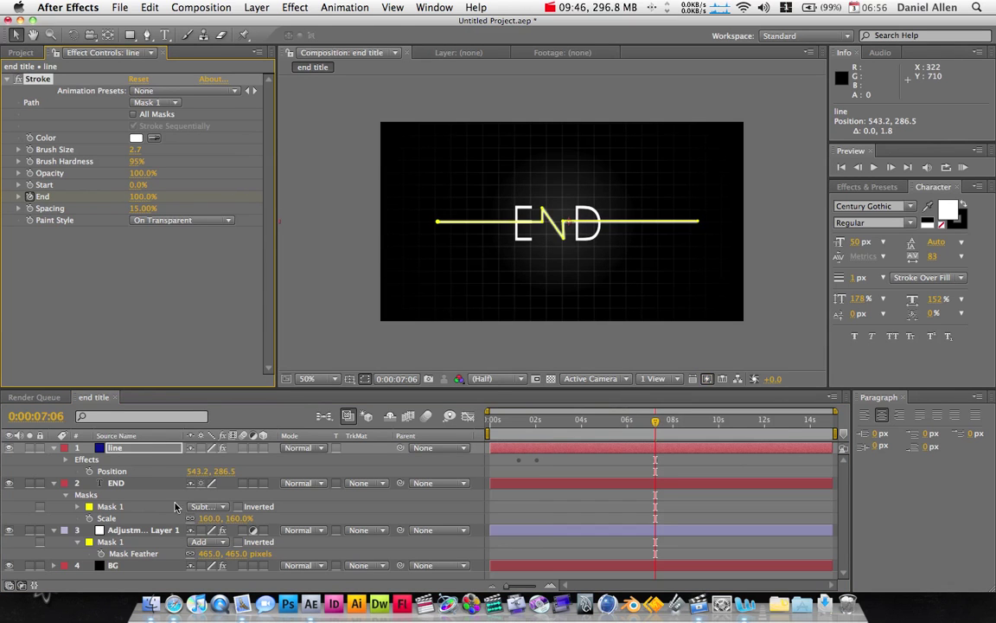
key(u)
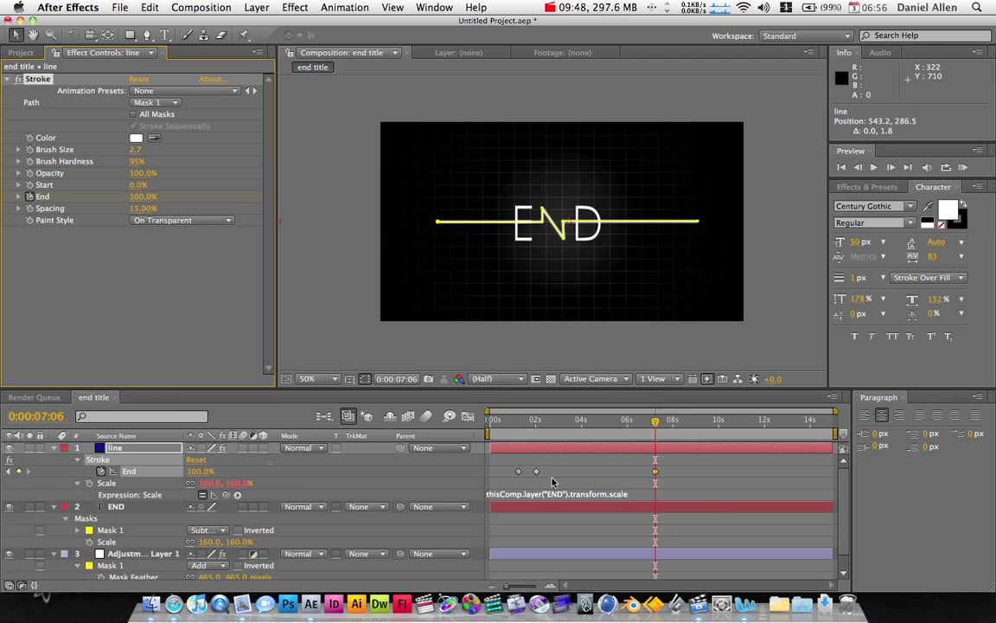
- Keyframe Stroke Start at 0% at 0:00:02:01, raise it near 8 seconds, then review around 0:00:01:14
click(527, 424)
click(535, 423)
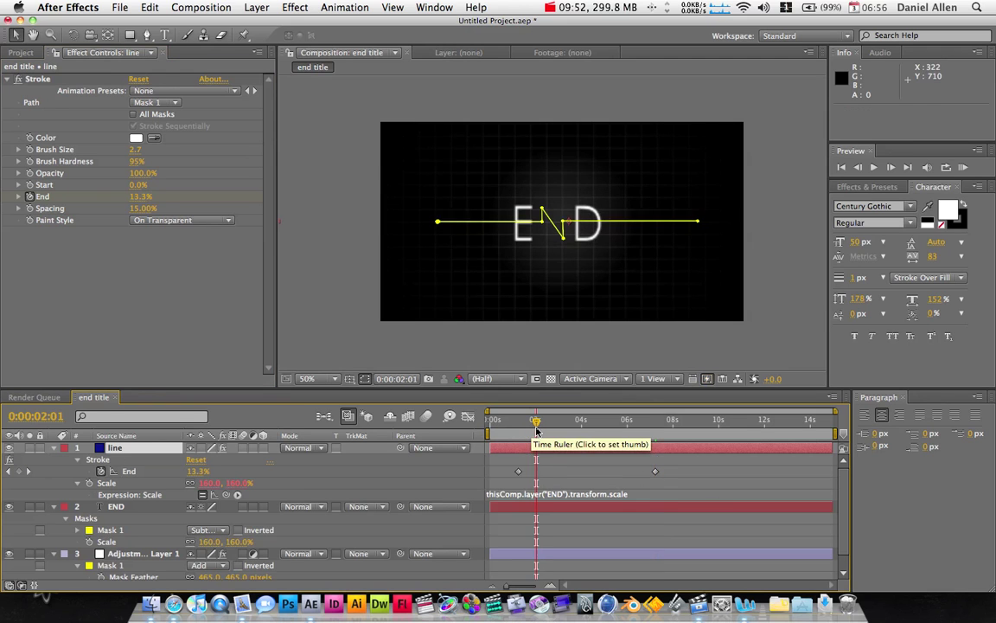
click(30, 186)
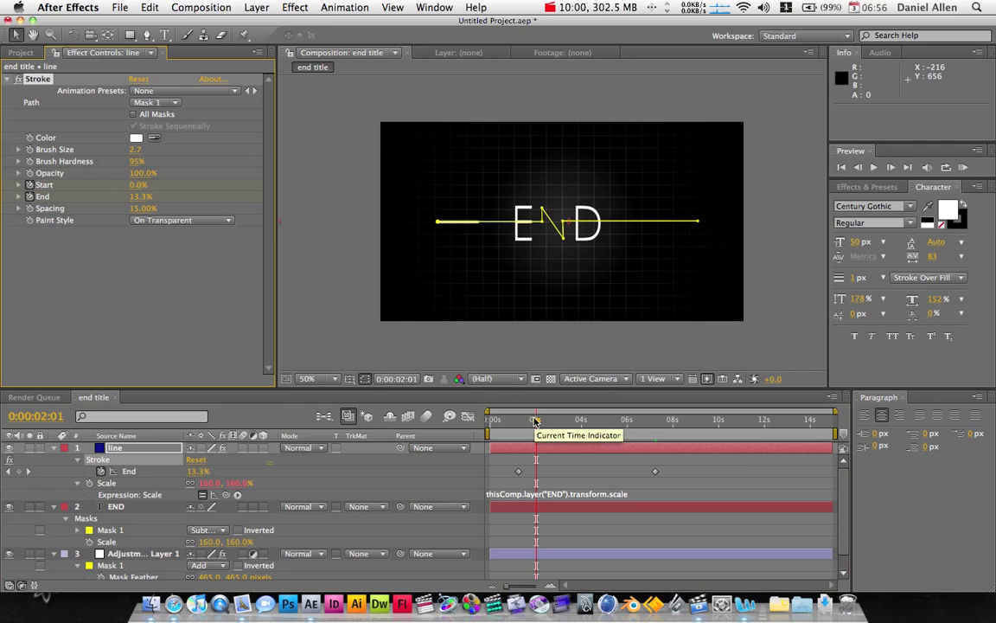
drag(535, 420, 672, 421)
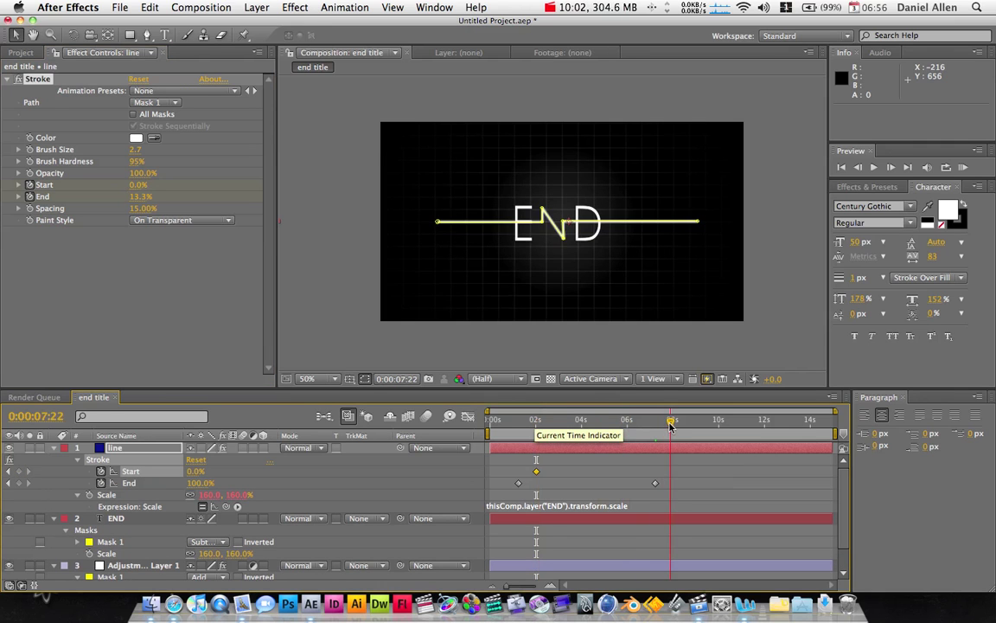
drag(144, 190, 218, 191)
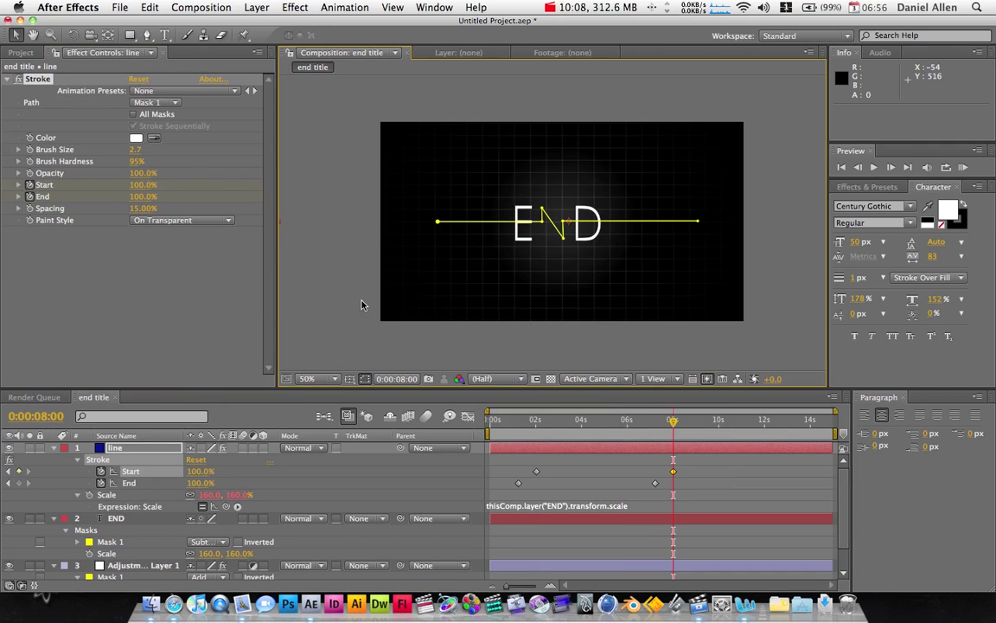
click(525, 421)
drag(525, 420, 526, 420)
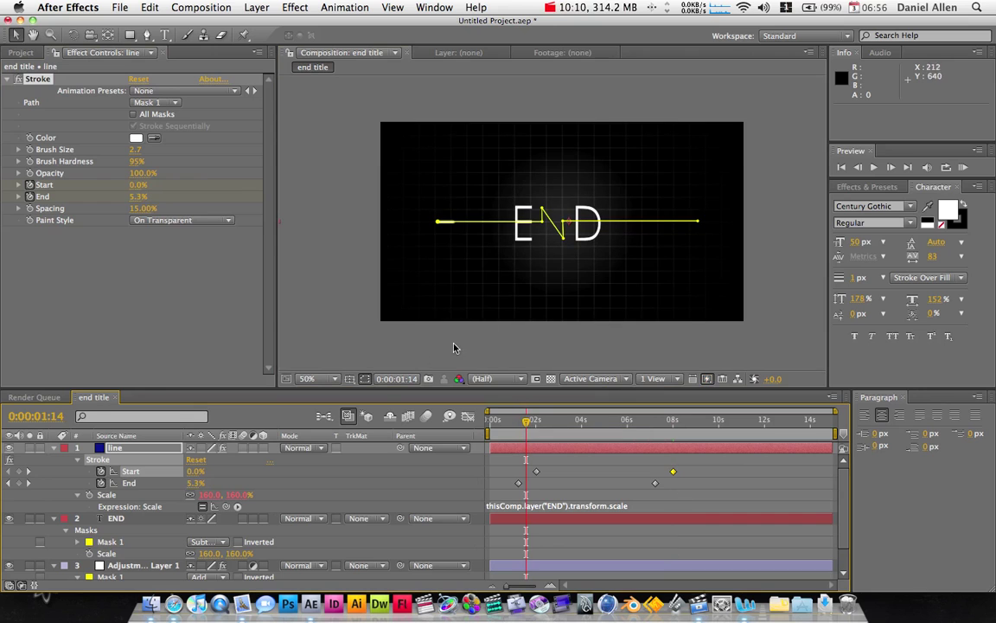
- Hide the mask path outline and preview the stroke from 0:00:01:15
click(365, 381)
click(527, 424)
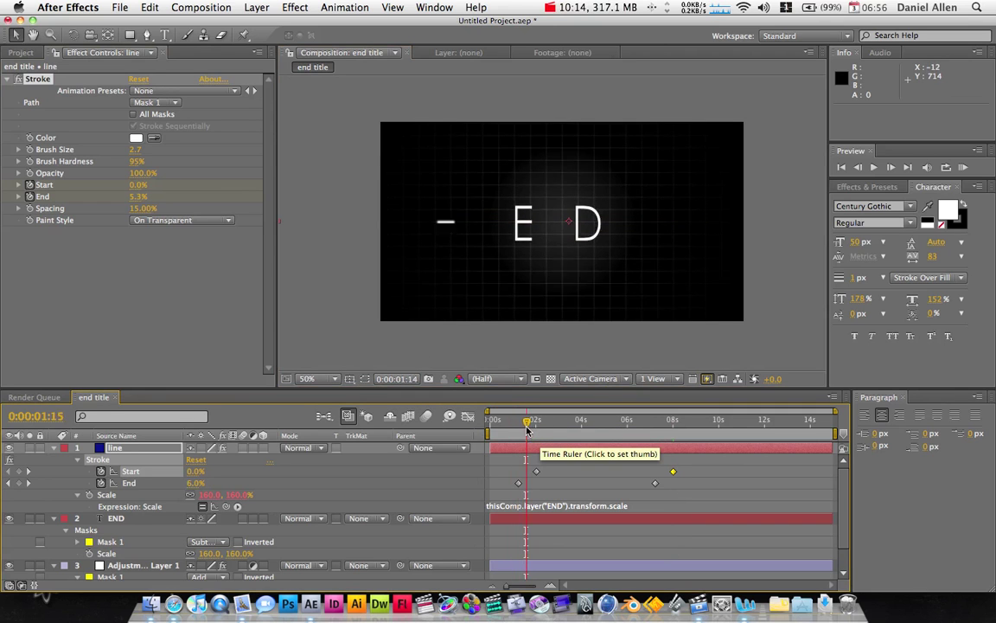
key(space)
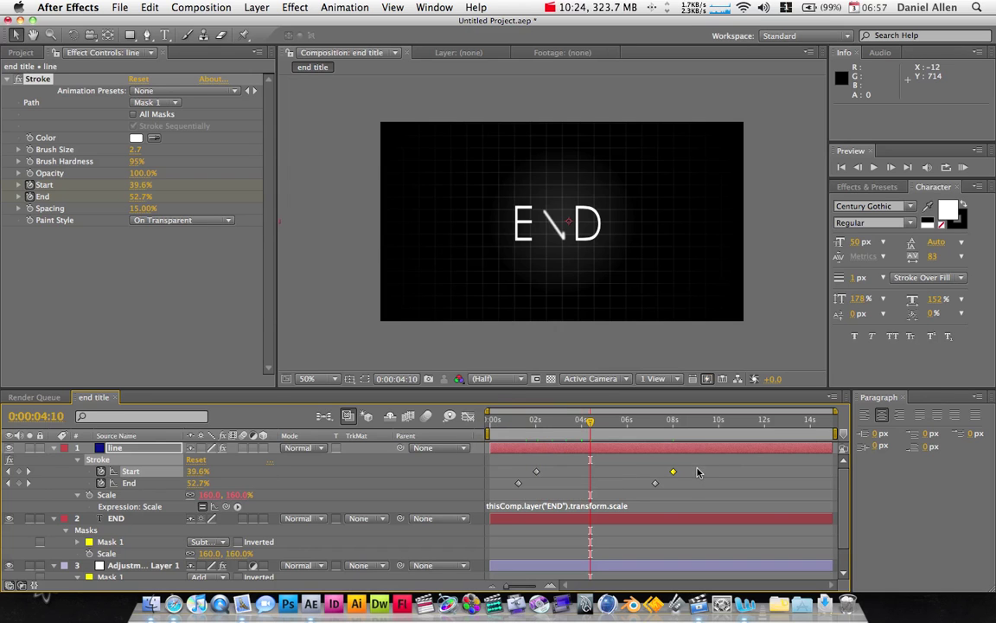
- Shift both Stroke Start keyframes later, the first to 0:00:02:24, and preview around 4 seconds
shift+click(536, 472)
drag(536, 472, 558, 472)
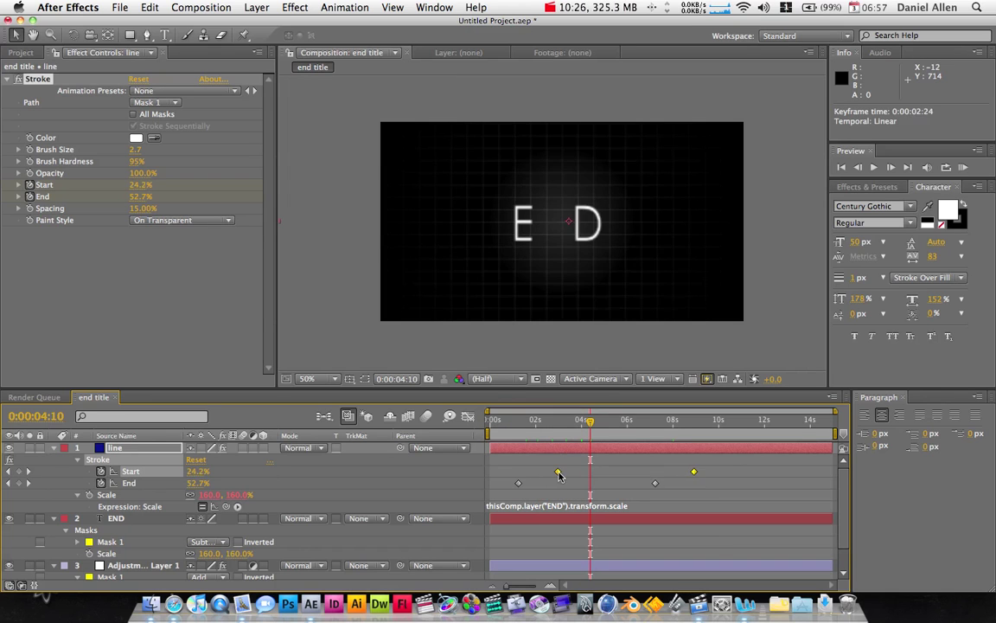
drag(555, 434, 586, 433)
click(590, 432)
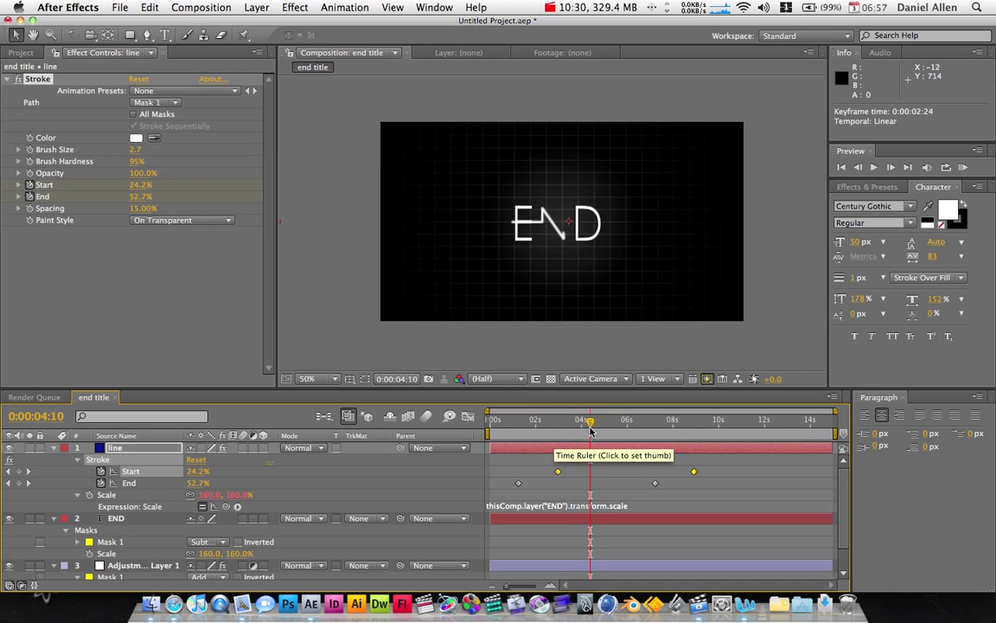
drag(590, 421, 602, 421)
click(290, 7)
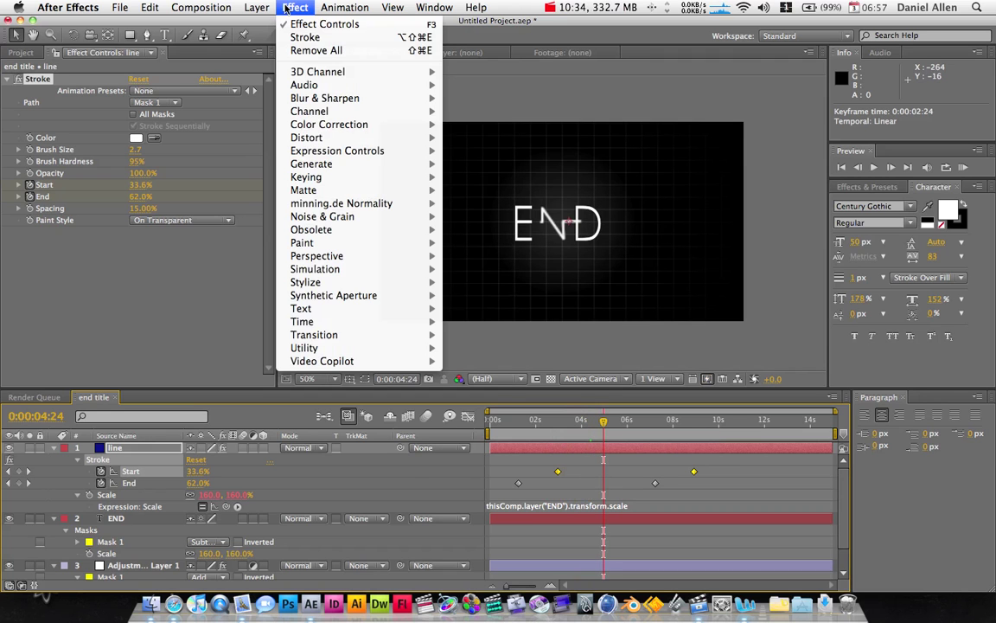
click(620, 104)
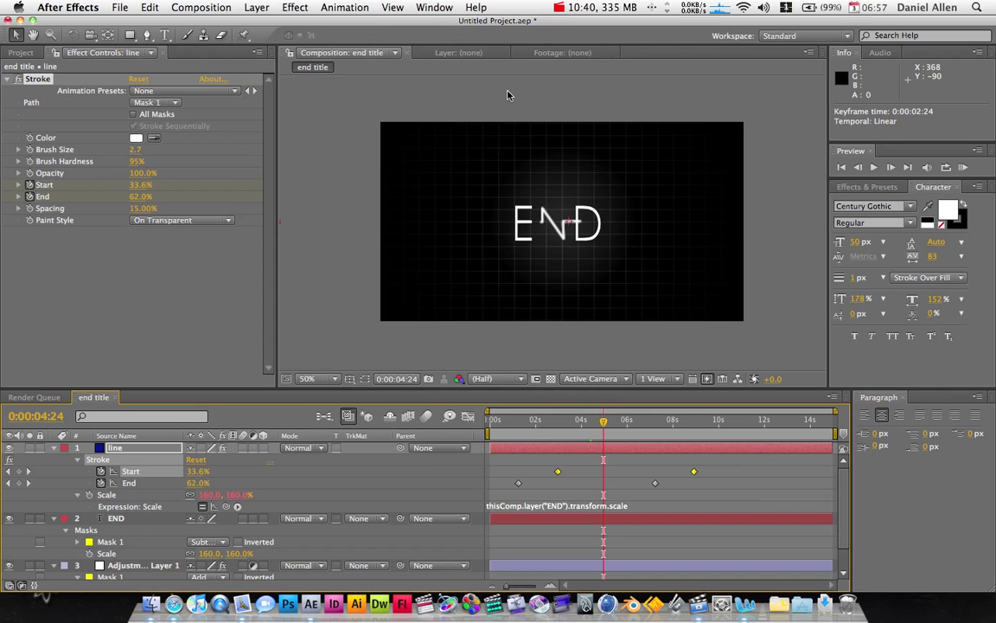
click(576, 8)
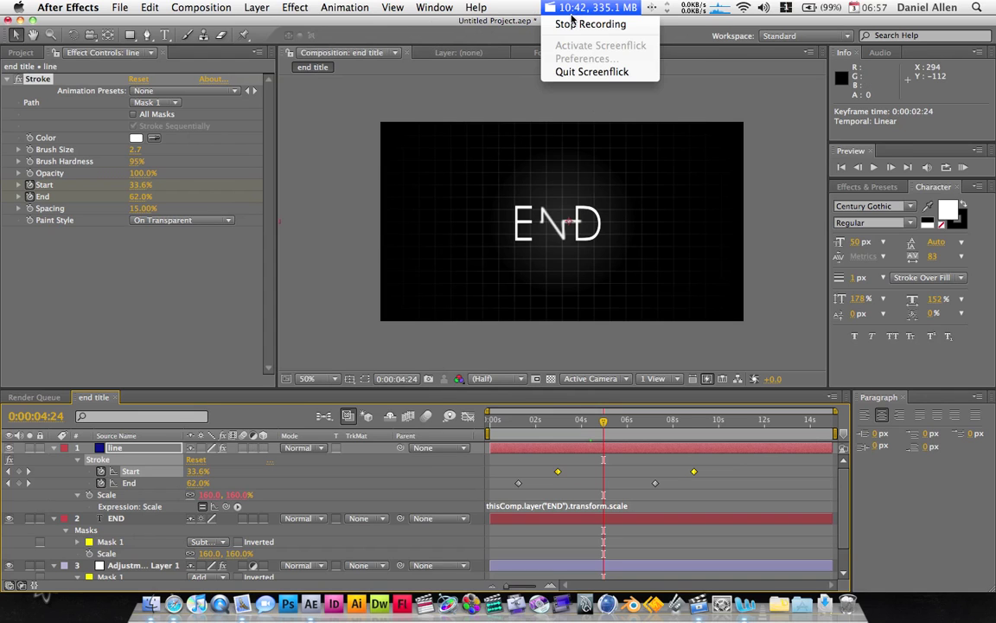